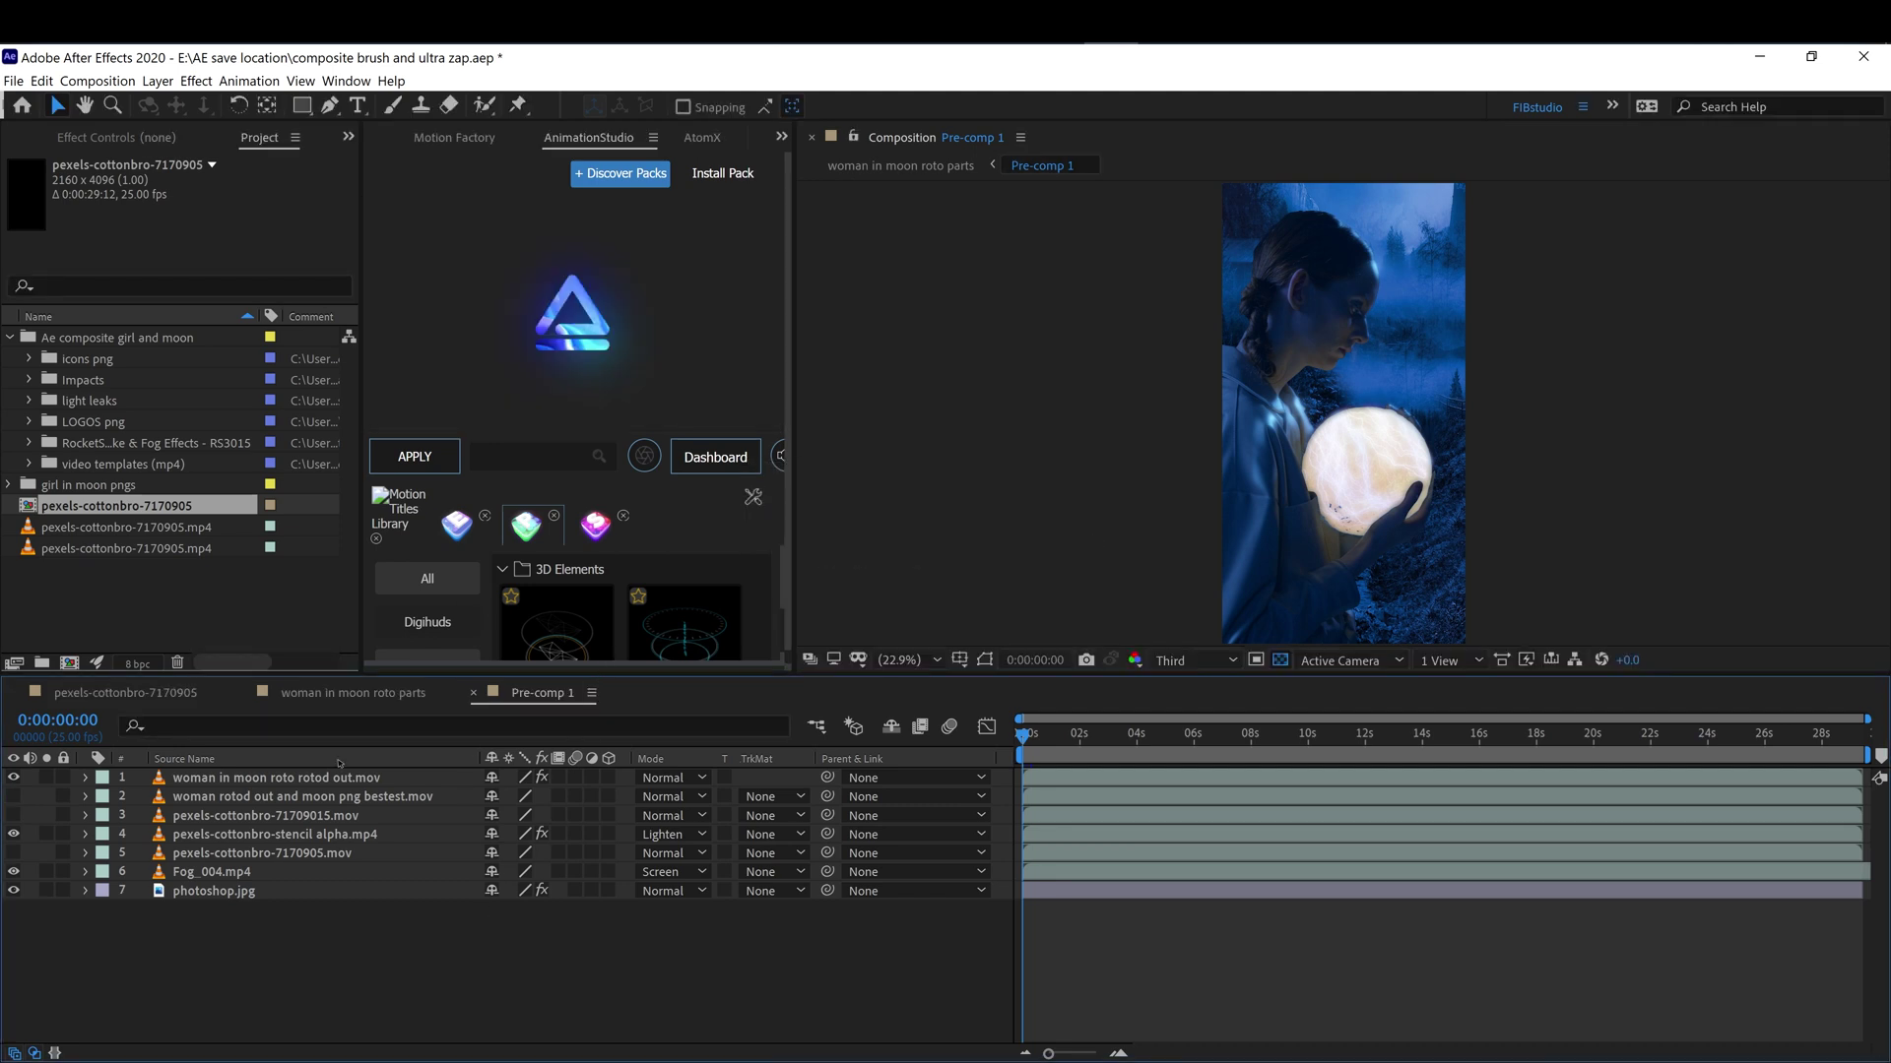
Preview the pexels-cottonbro-7170905 composition, then return the playhead to about 0:00:05:11.
{"action": "left_click", "coordinate": [106, 692]}
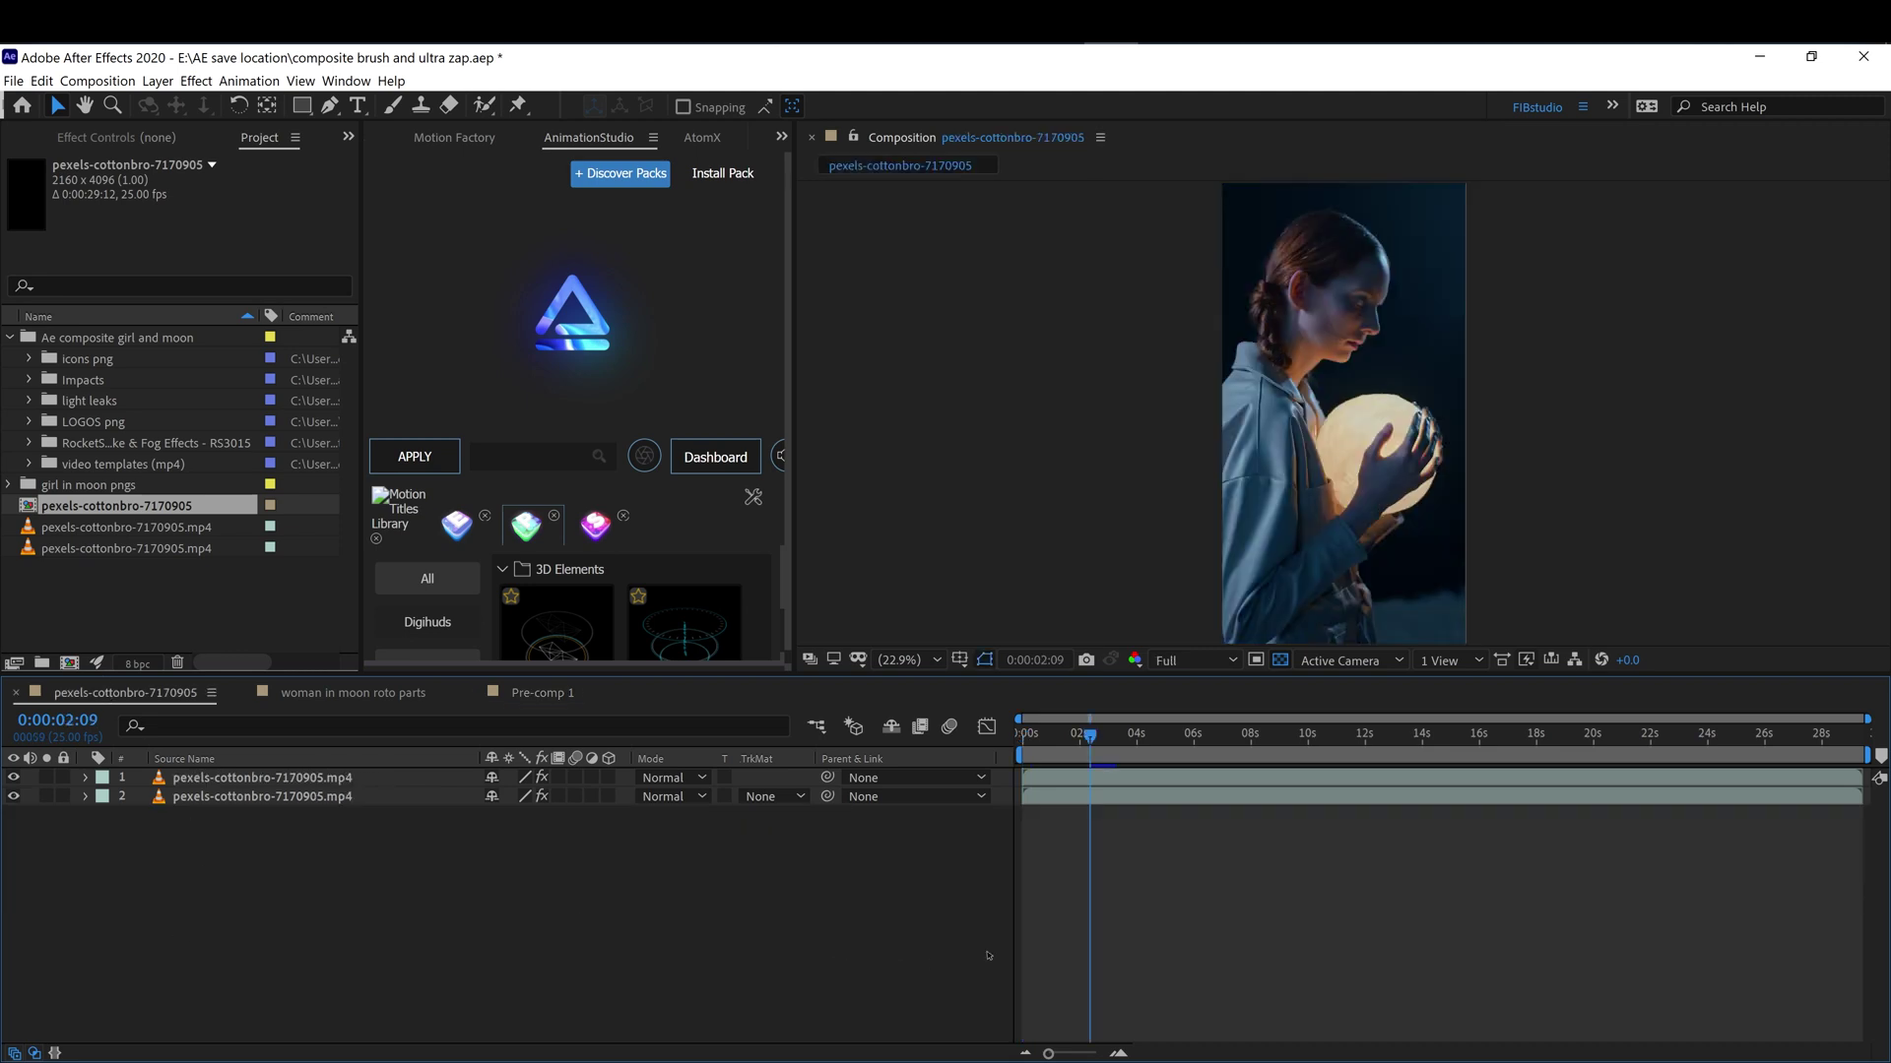
{"action": "key", "text": "space"}
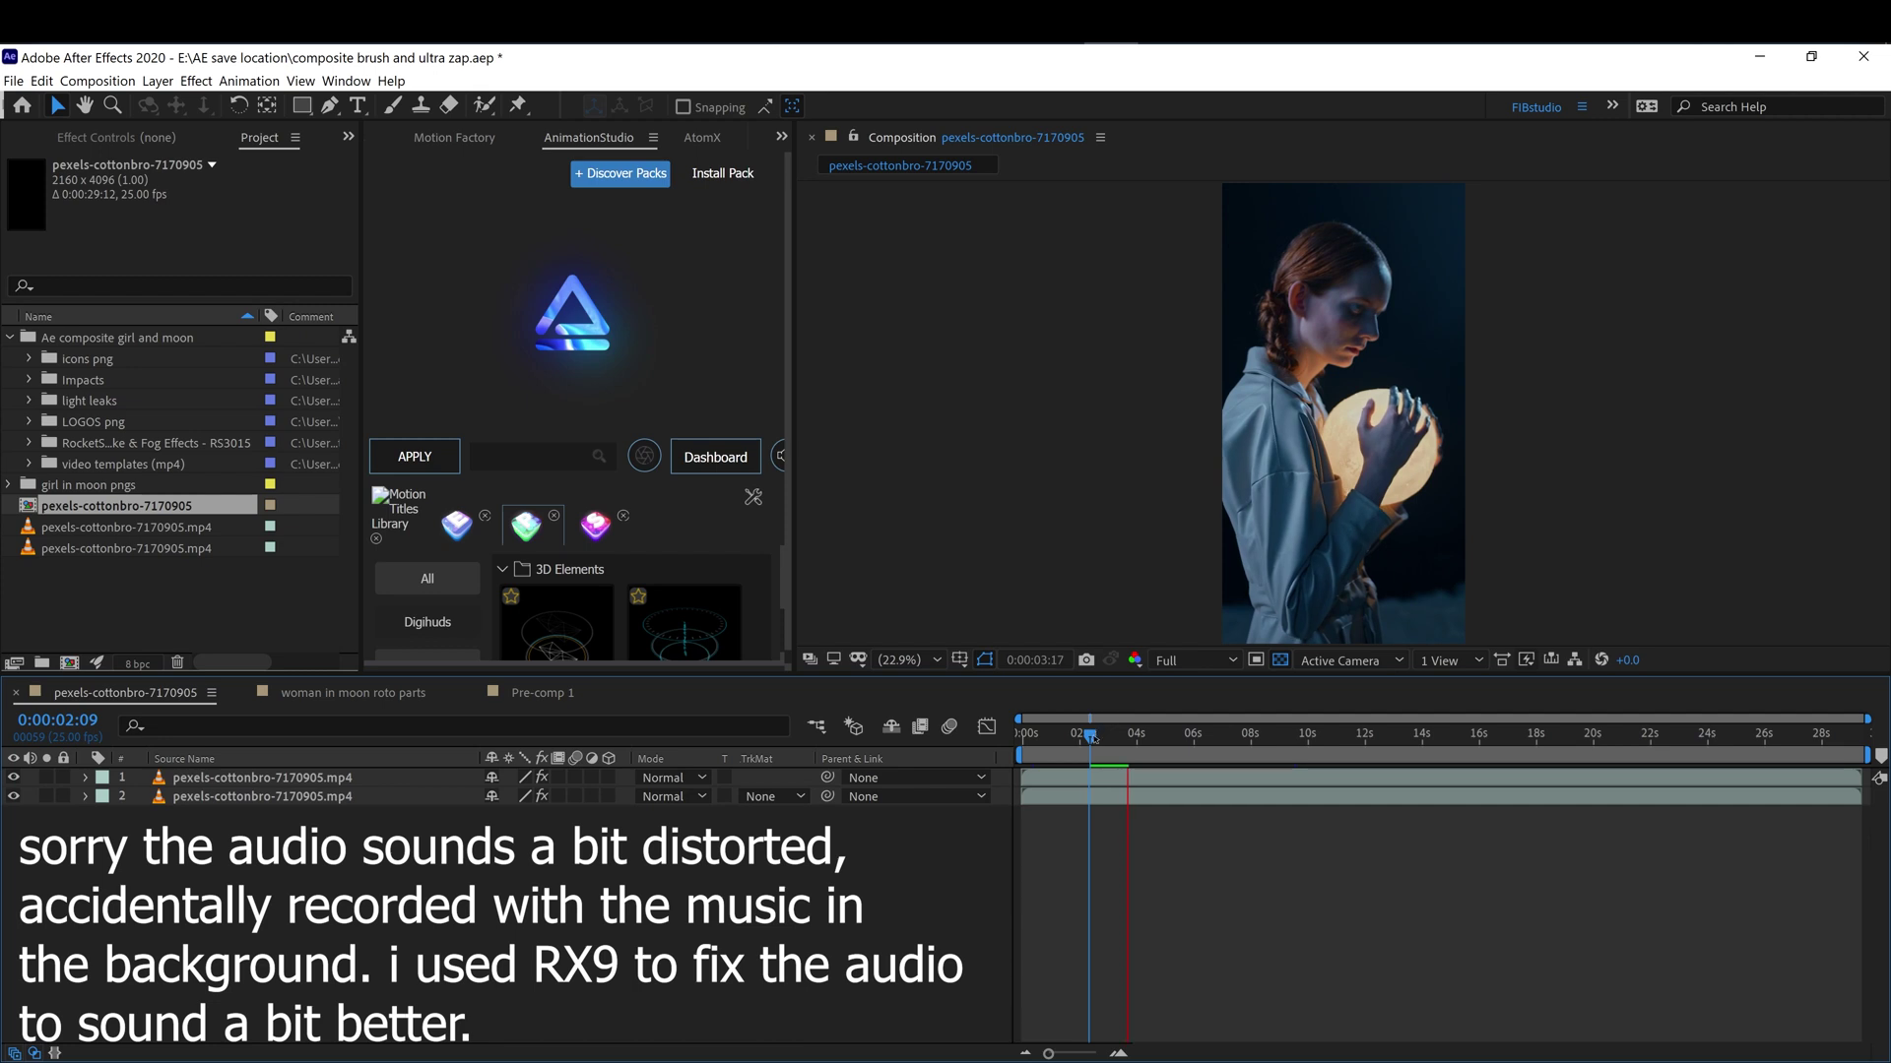
{"action": "left_click", "coordinate": [1336, 418]}
{"action": "left_click_drag", "start_coordinate": [1335, 418], "coordinate": [1334, 460]}
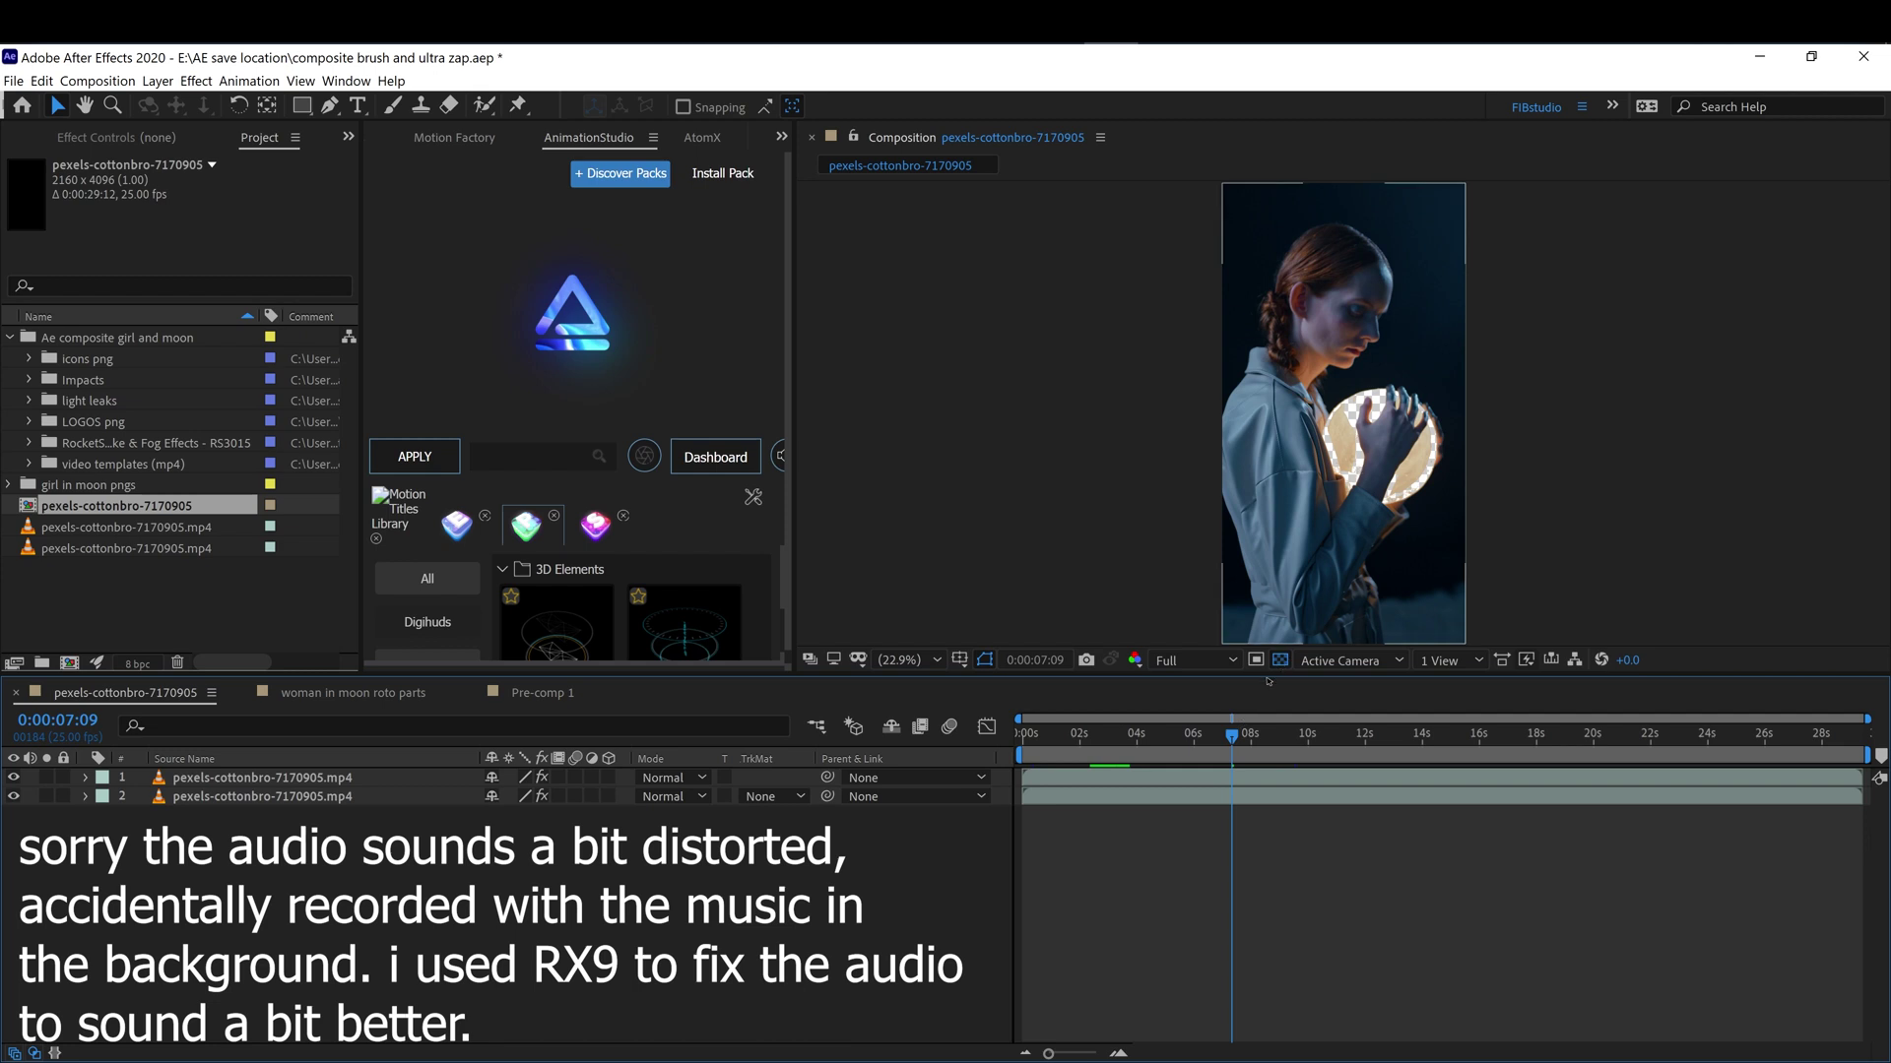
{"action": "left_click_drag", "start_coordinate": [1232, 735], "coordinate": [1178, 734]}
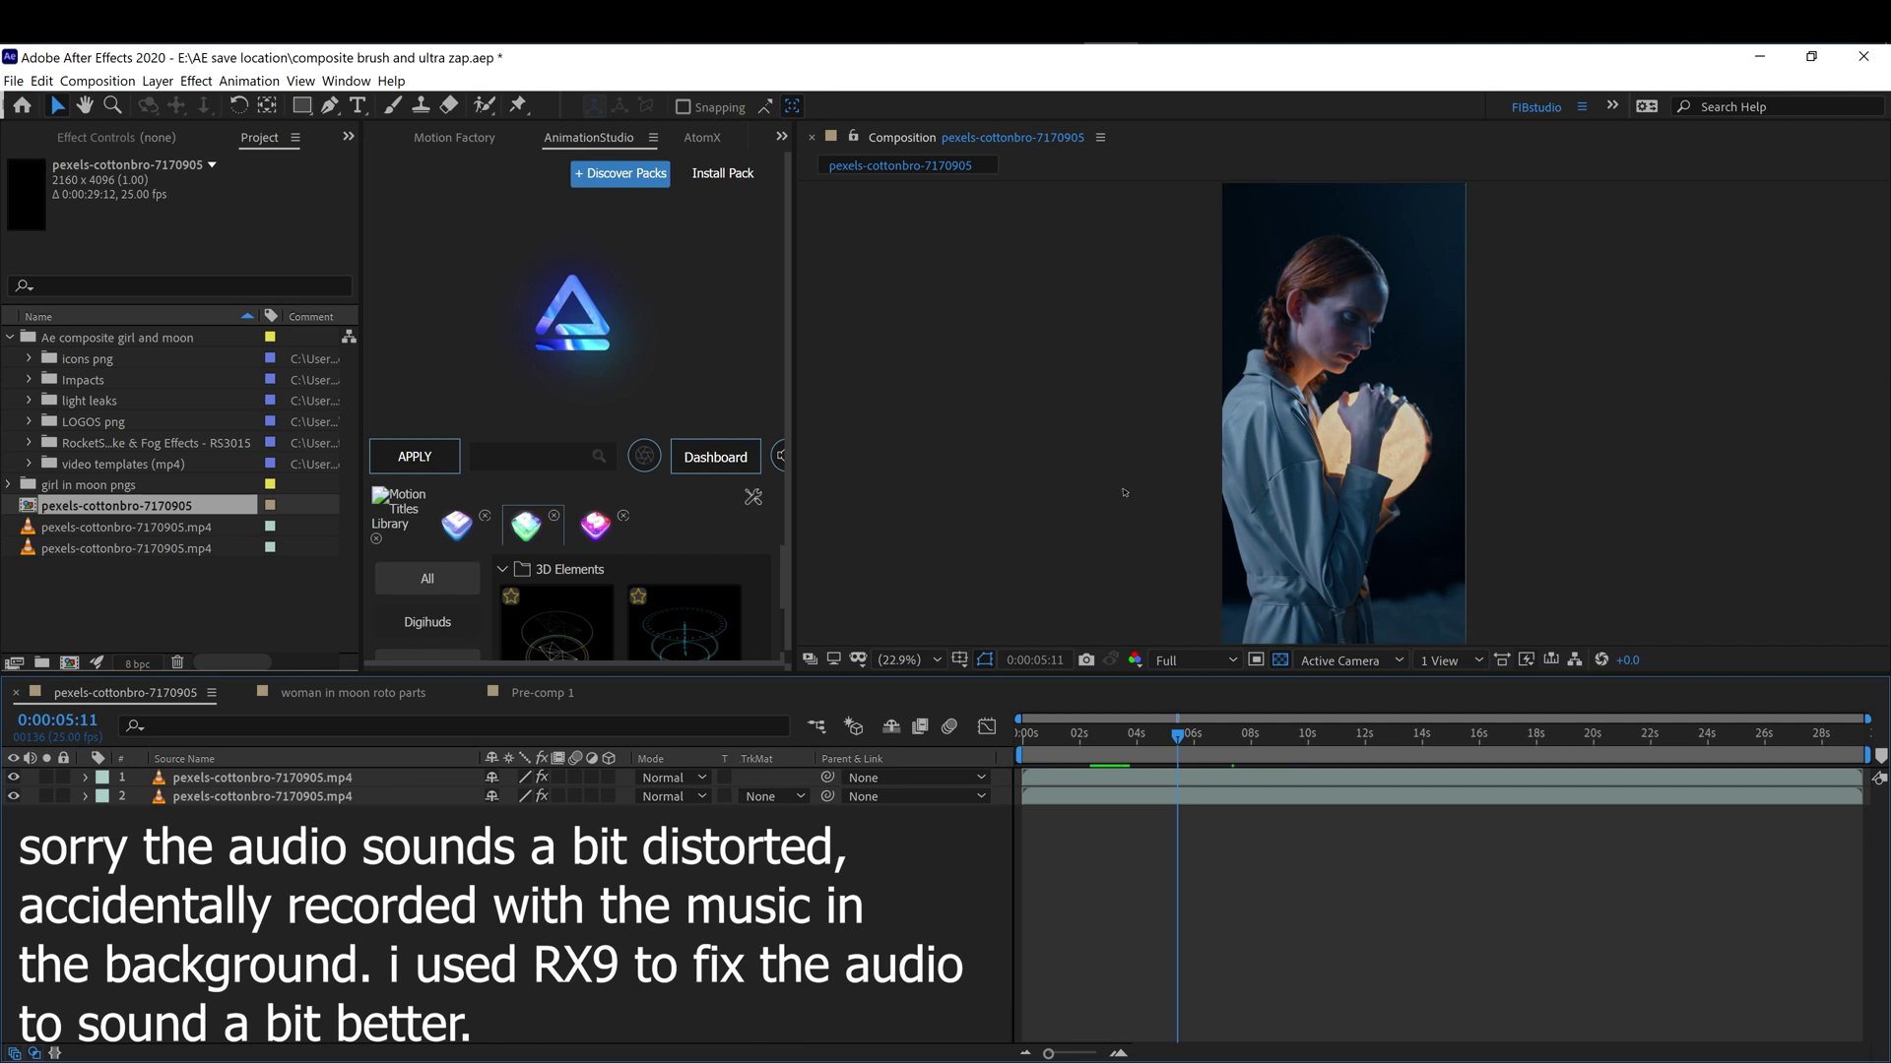
Show the top layer's Composite Brush settings alone and scrub past eight seconds to inspect the moon cutout.
{"action": "left_click", "coordinate": [187, 777]}
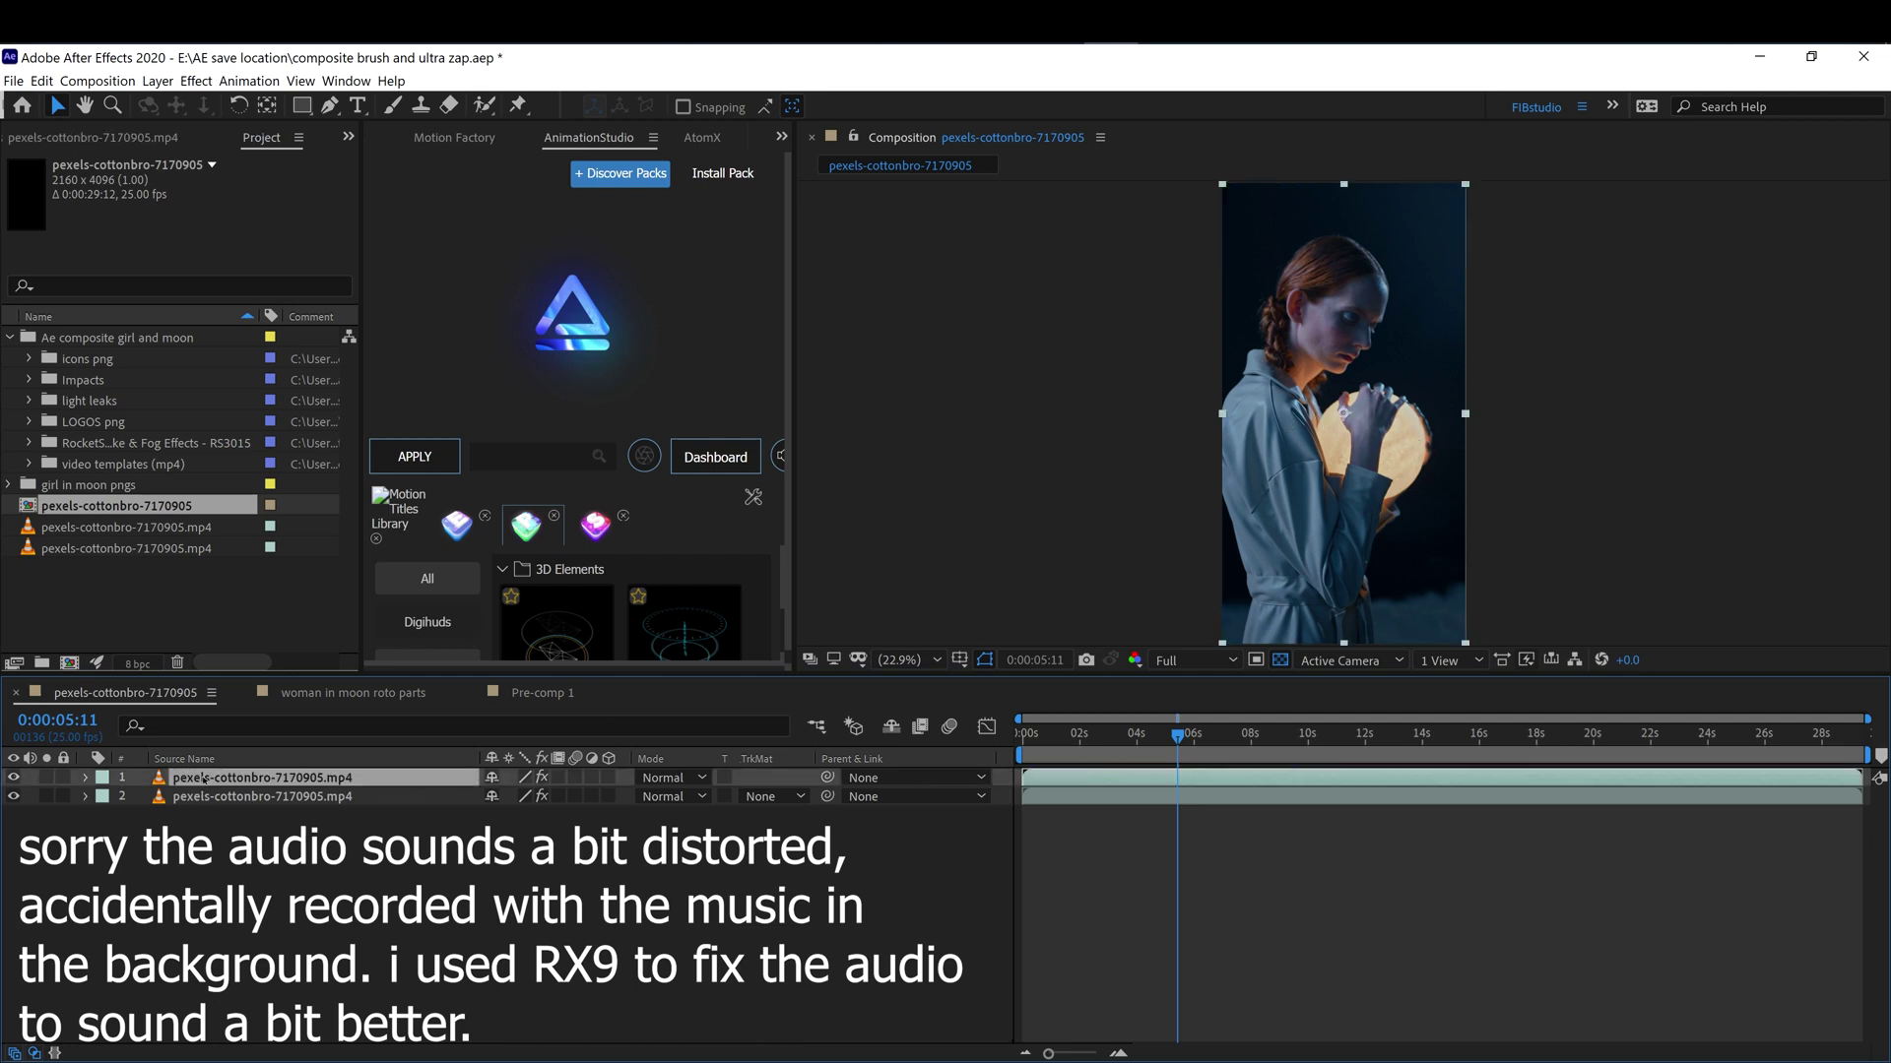
{"action": "left_click", "coordinate": [141, 142]}
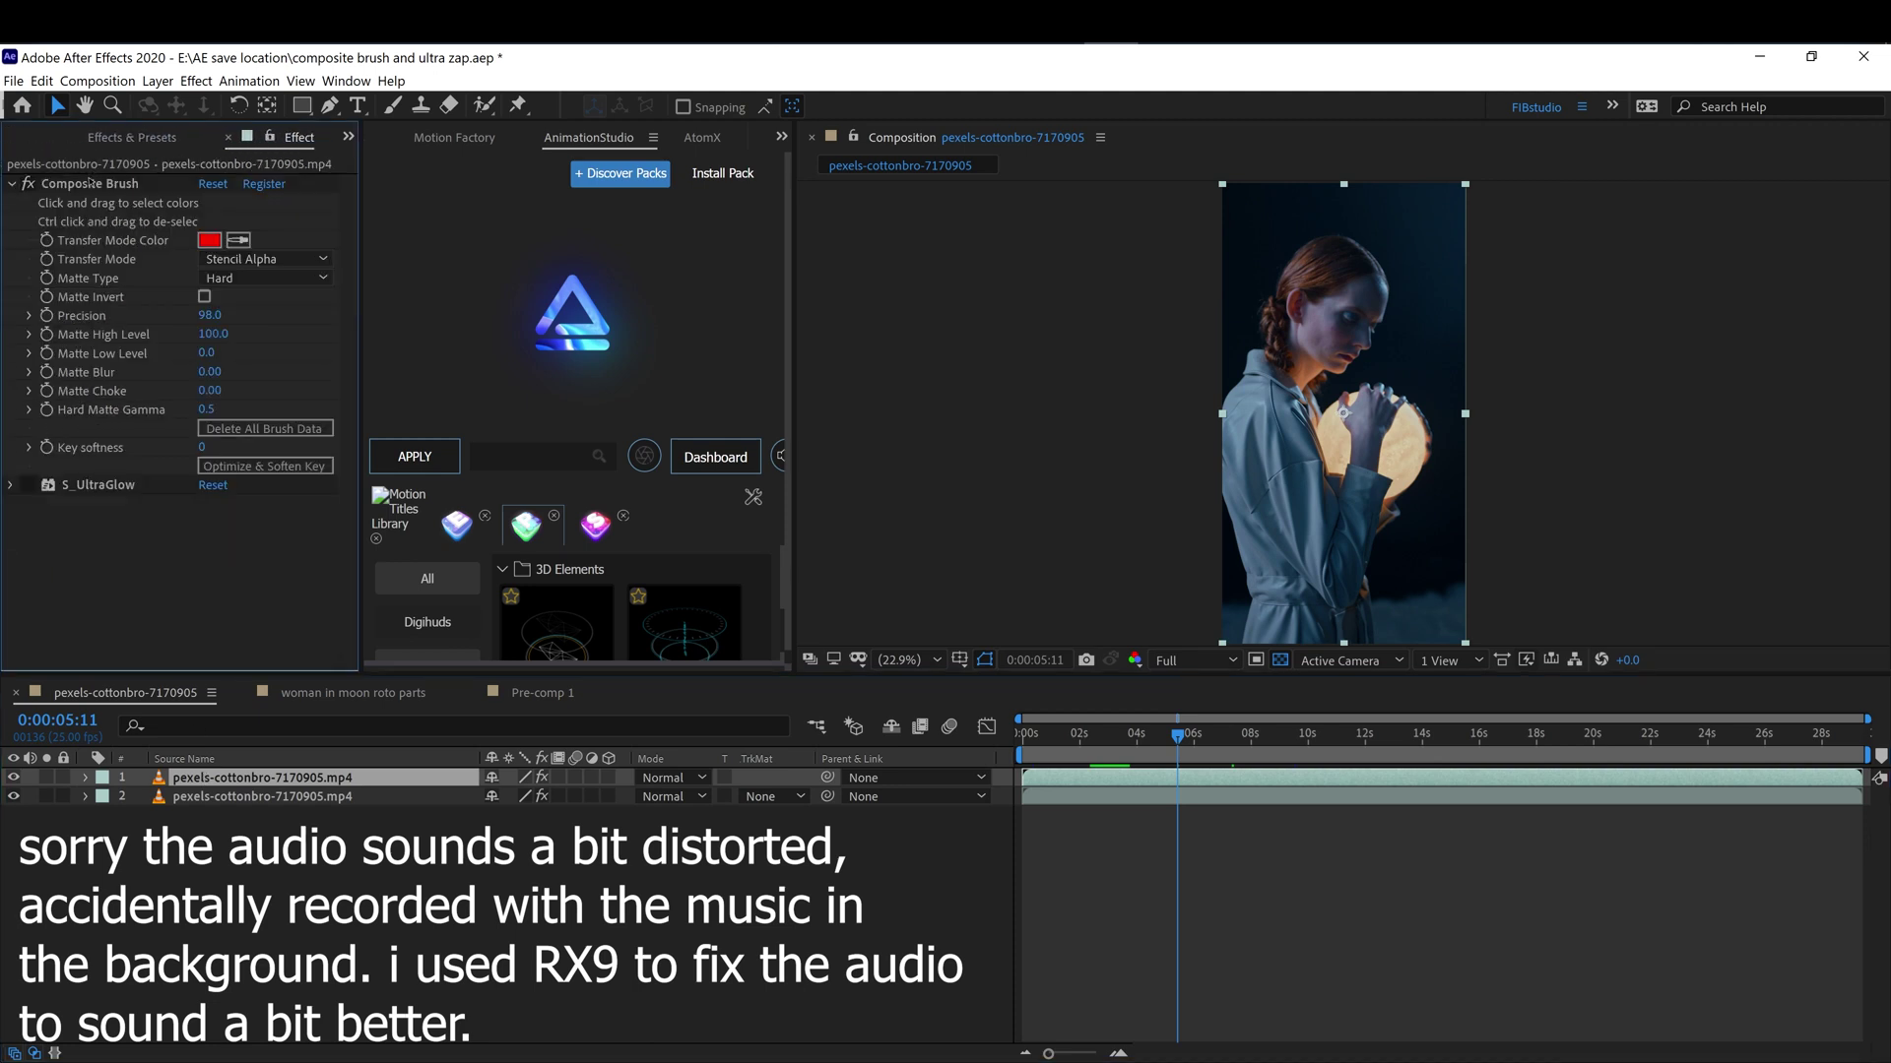
{"action": "left_click", "coordinate": [12, 796]}
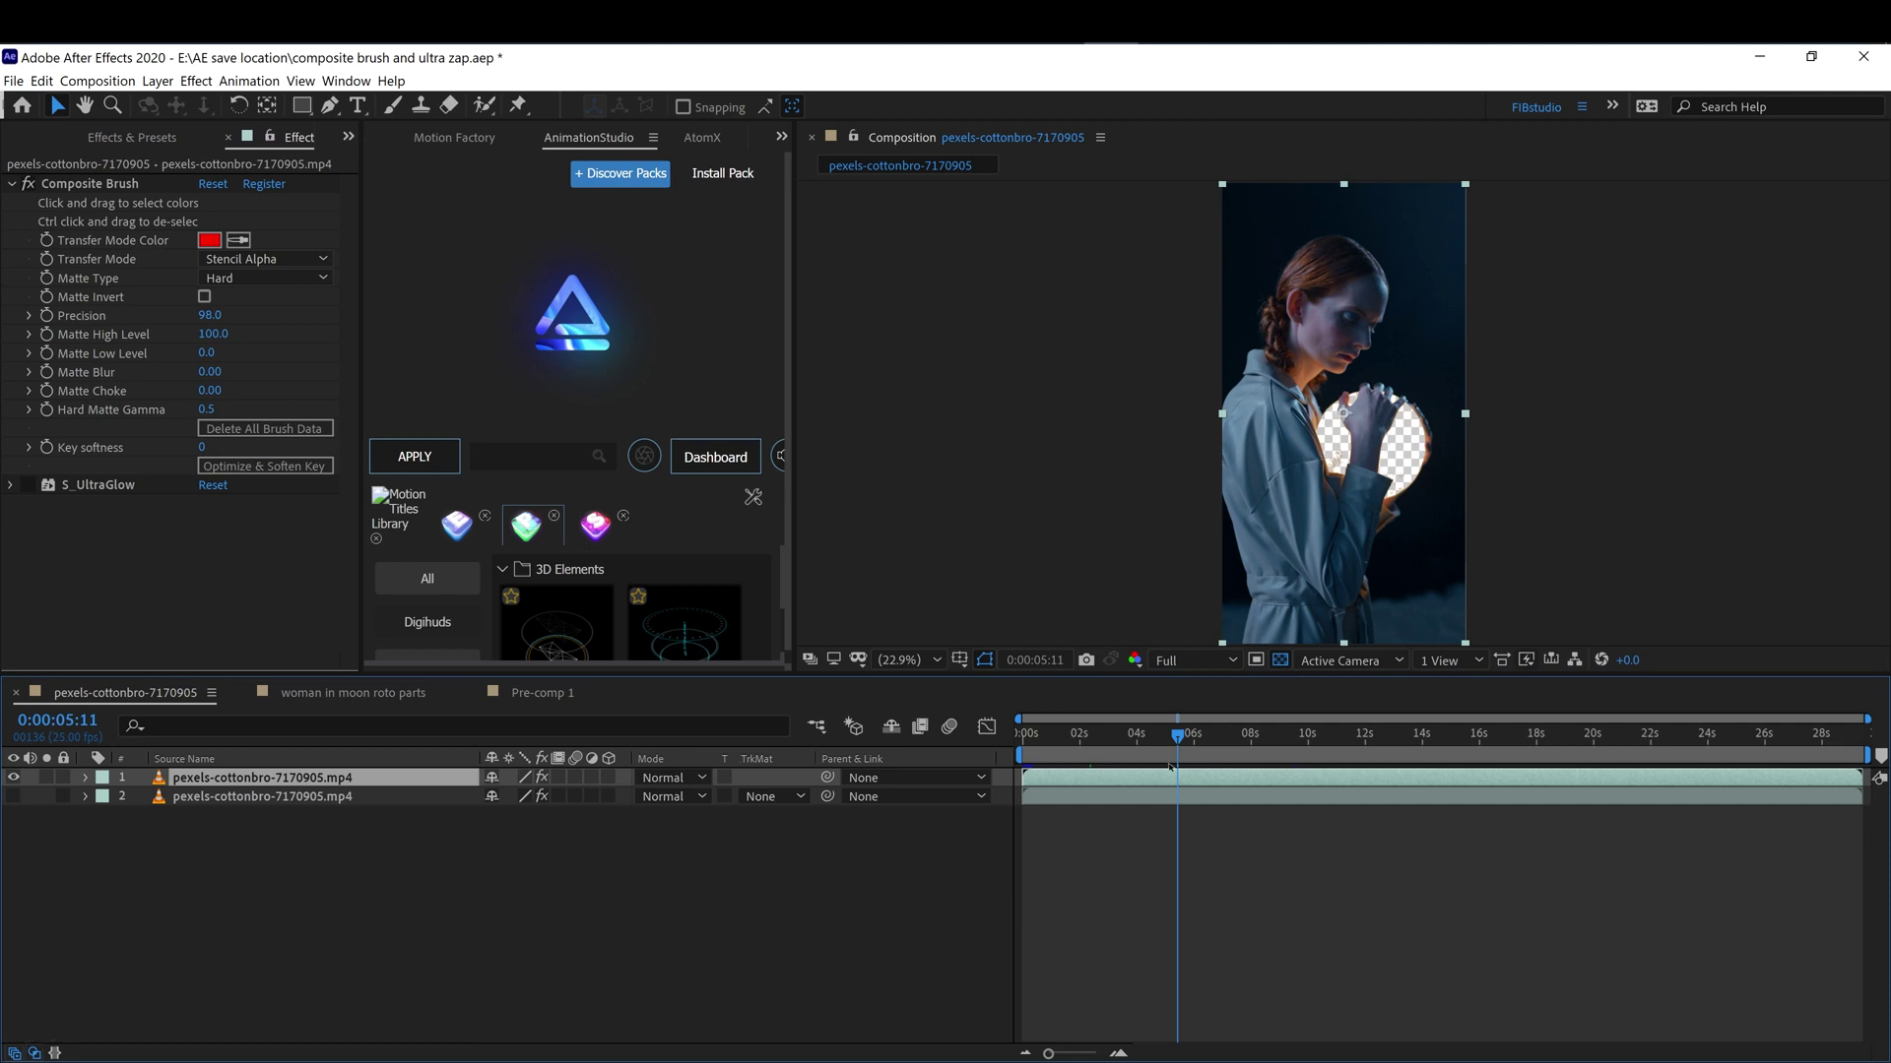
{"action": "left_click_drag", "start_coordinate": [1189, 741], "coordinate": [1259, 735]}
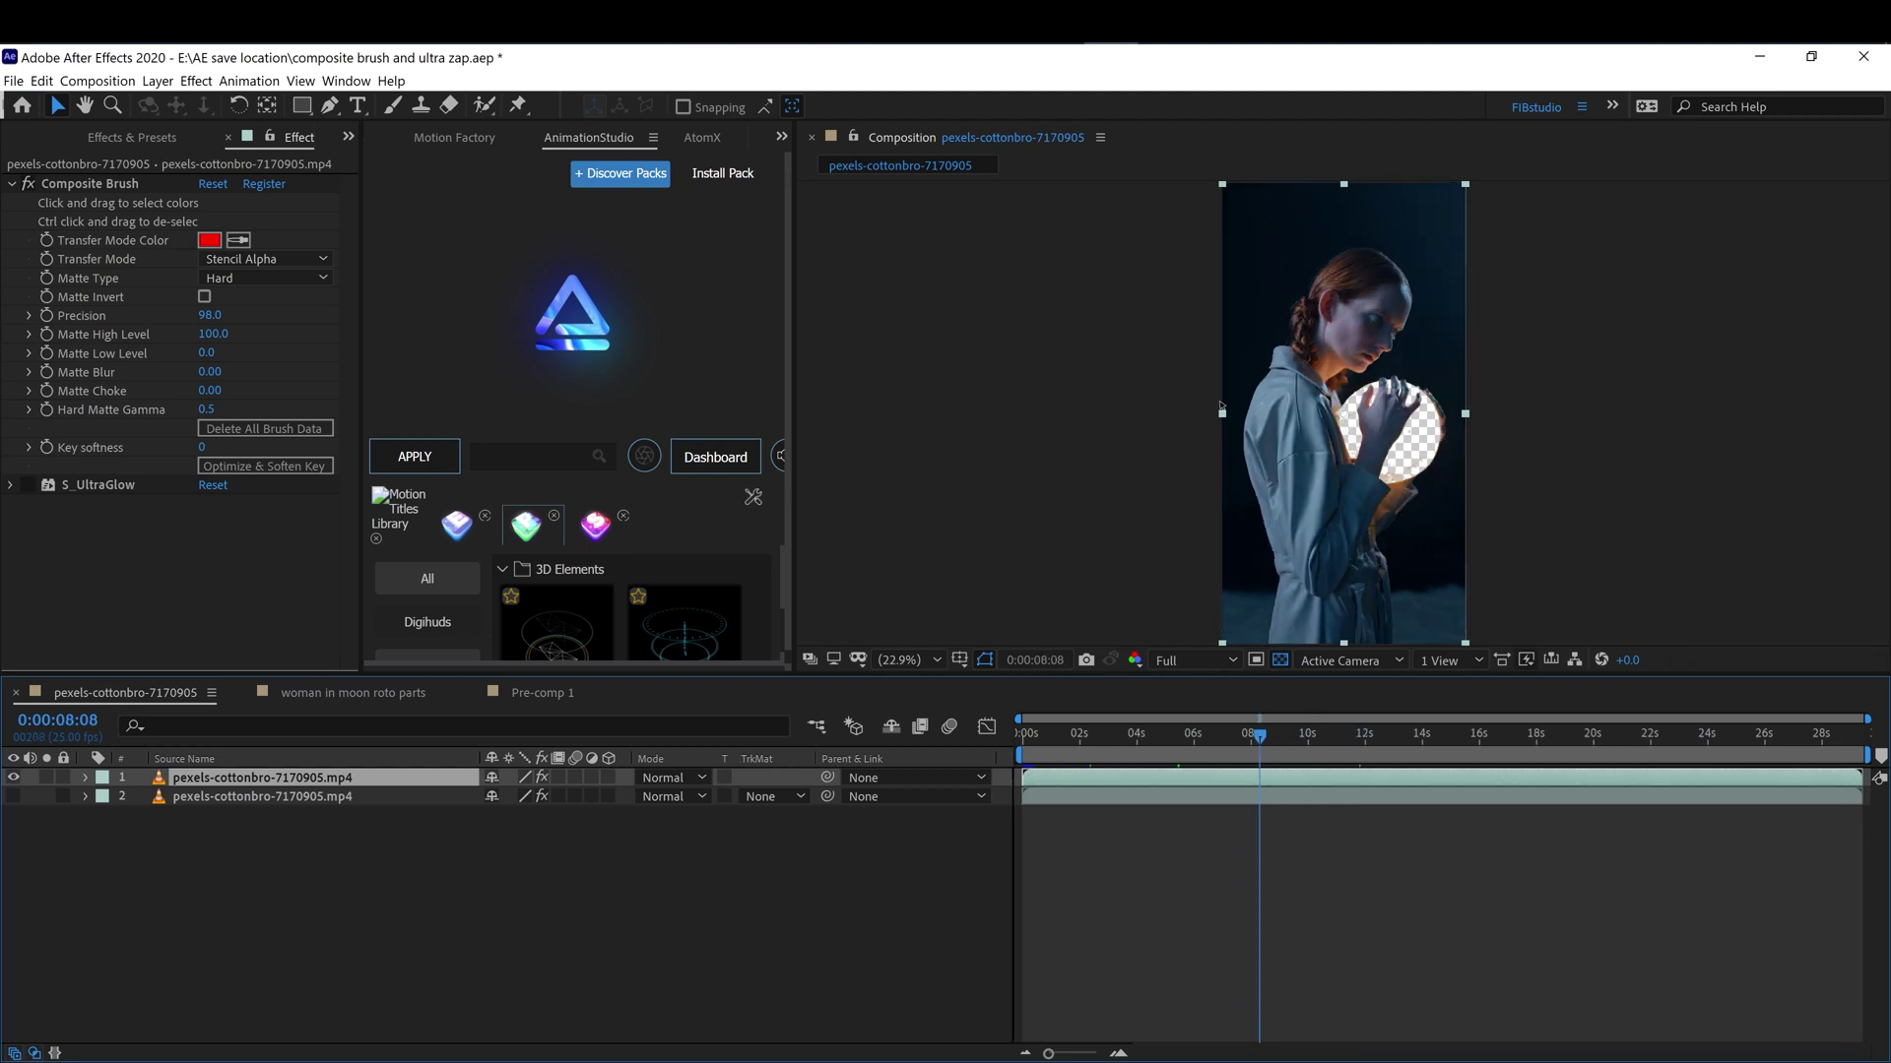
{"action": "left_click", "coordinate": [13, 778]}
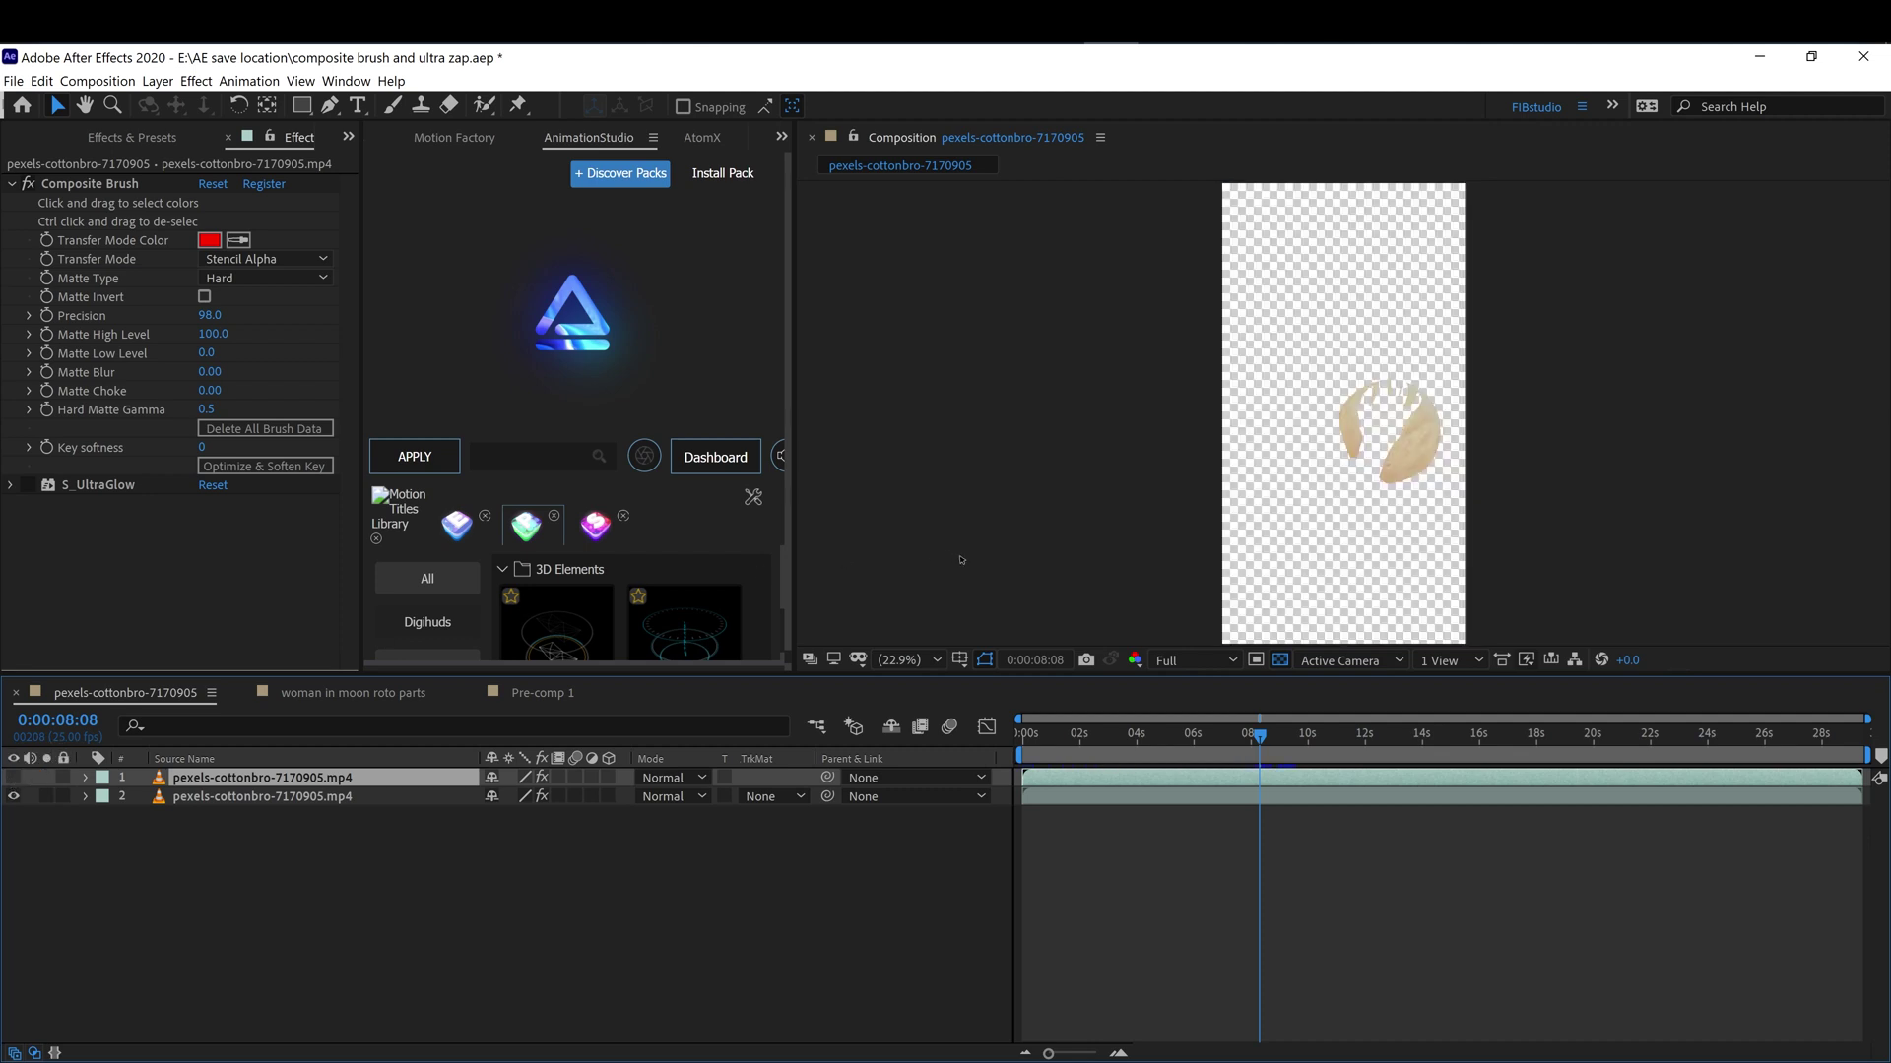
{"action": "left_click_drag", "start_coordinate": [1259, 735], "coordinate": [1339, 739]}
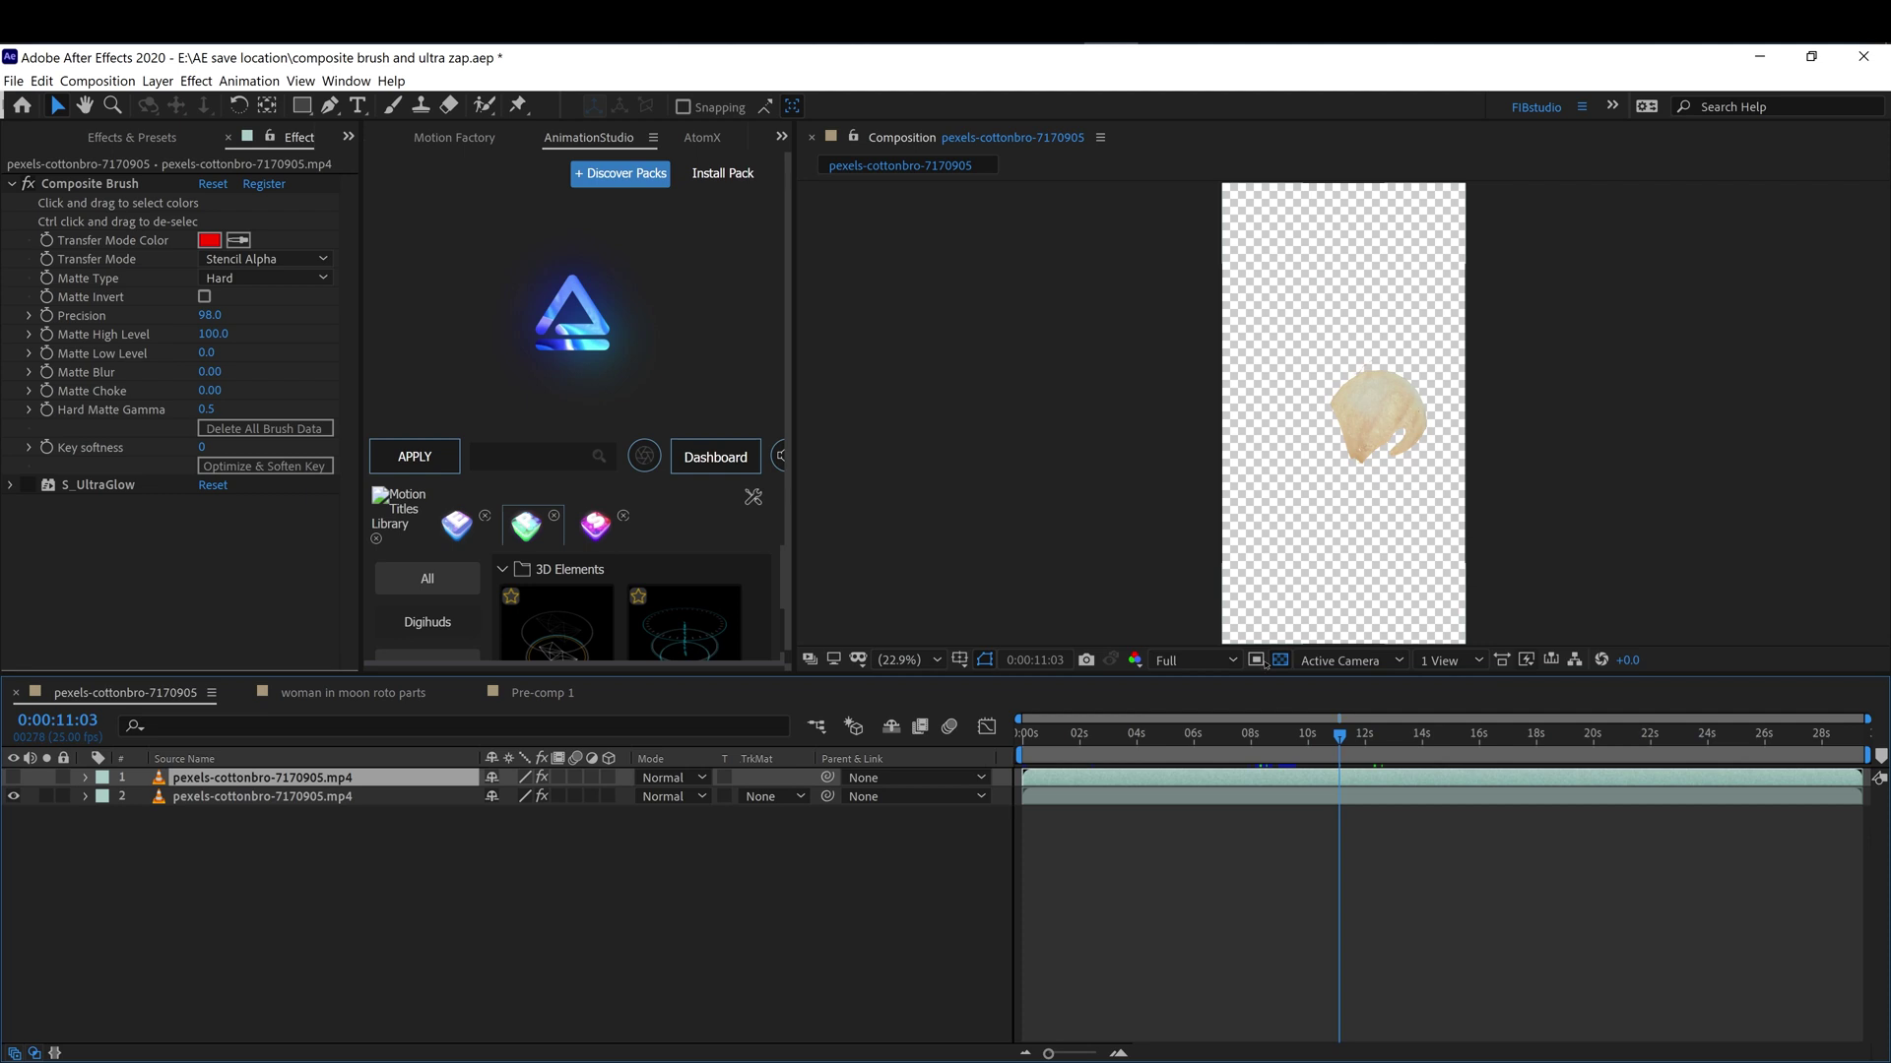
Apply a second Composite Brush effect to the clip from the quick effect search.
{"action": "key", "text": "Home"}
{"action": "key", "text": "ctrl+space"}
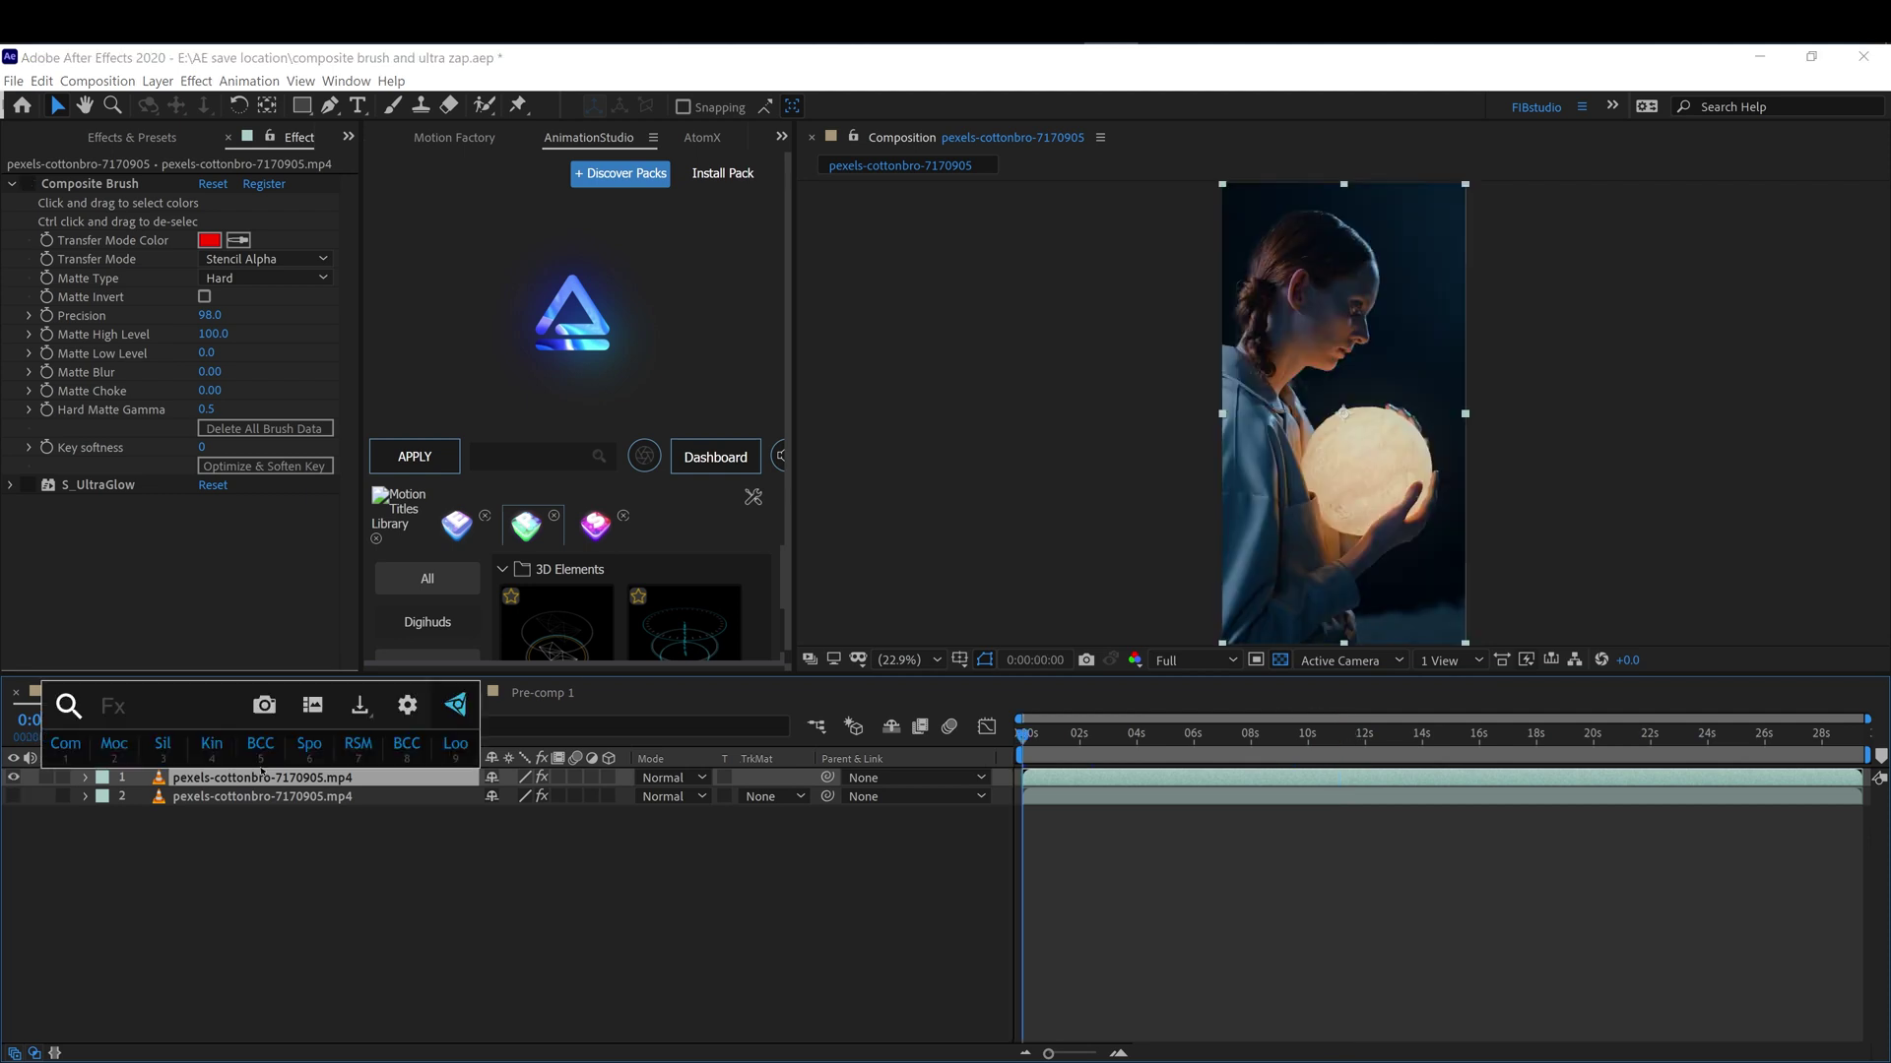
{"action": "key", "text": "1"}
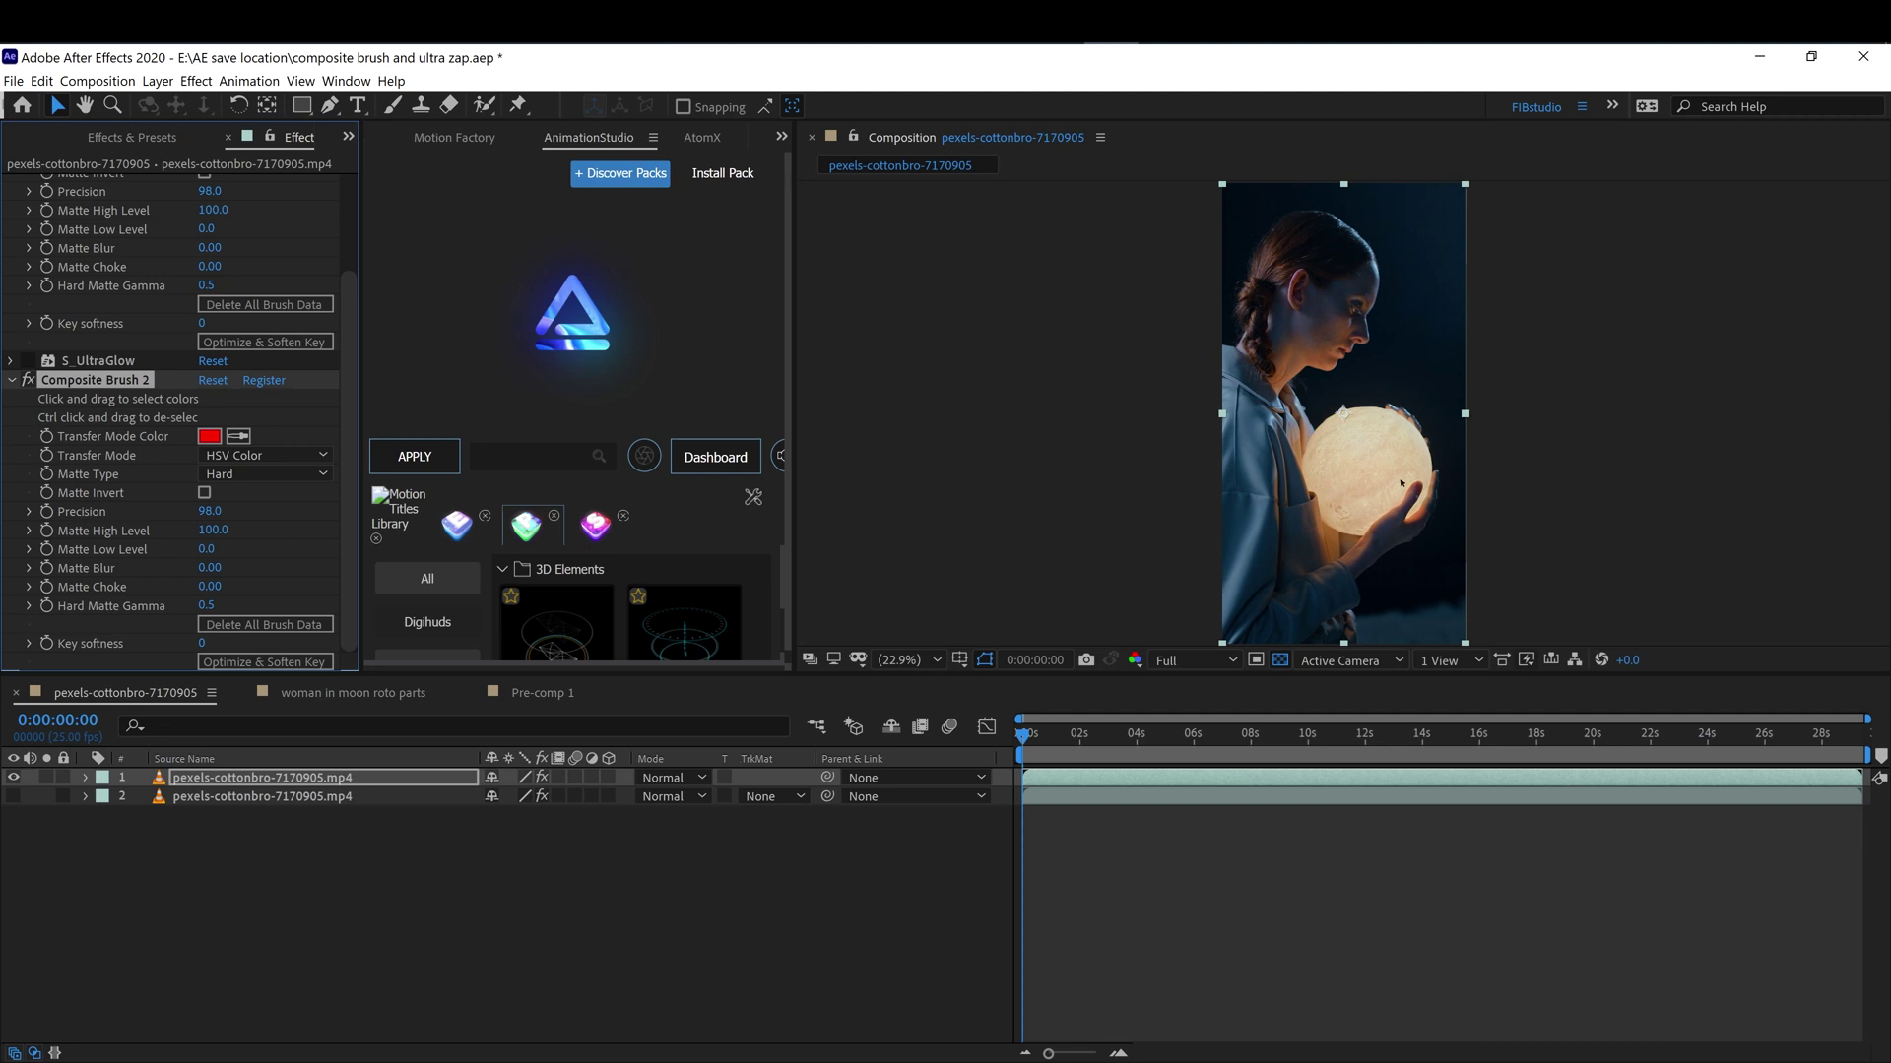
In the Layer panel, sample the glowing moon's colours and play back to check the selection.
{"action": "double_click", "coordinate": [276, 785]}
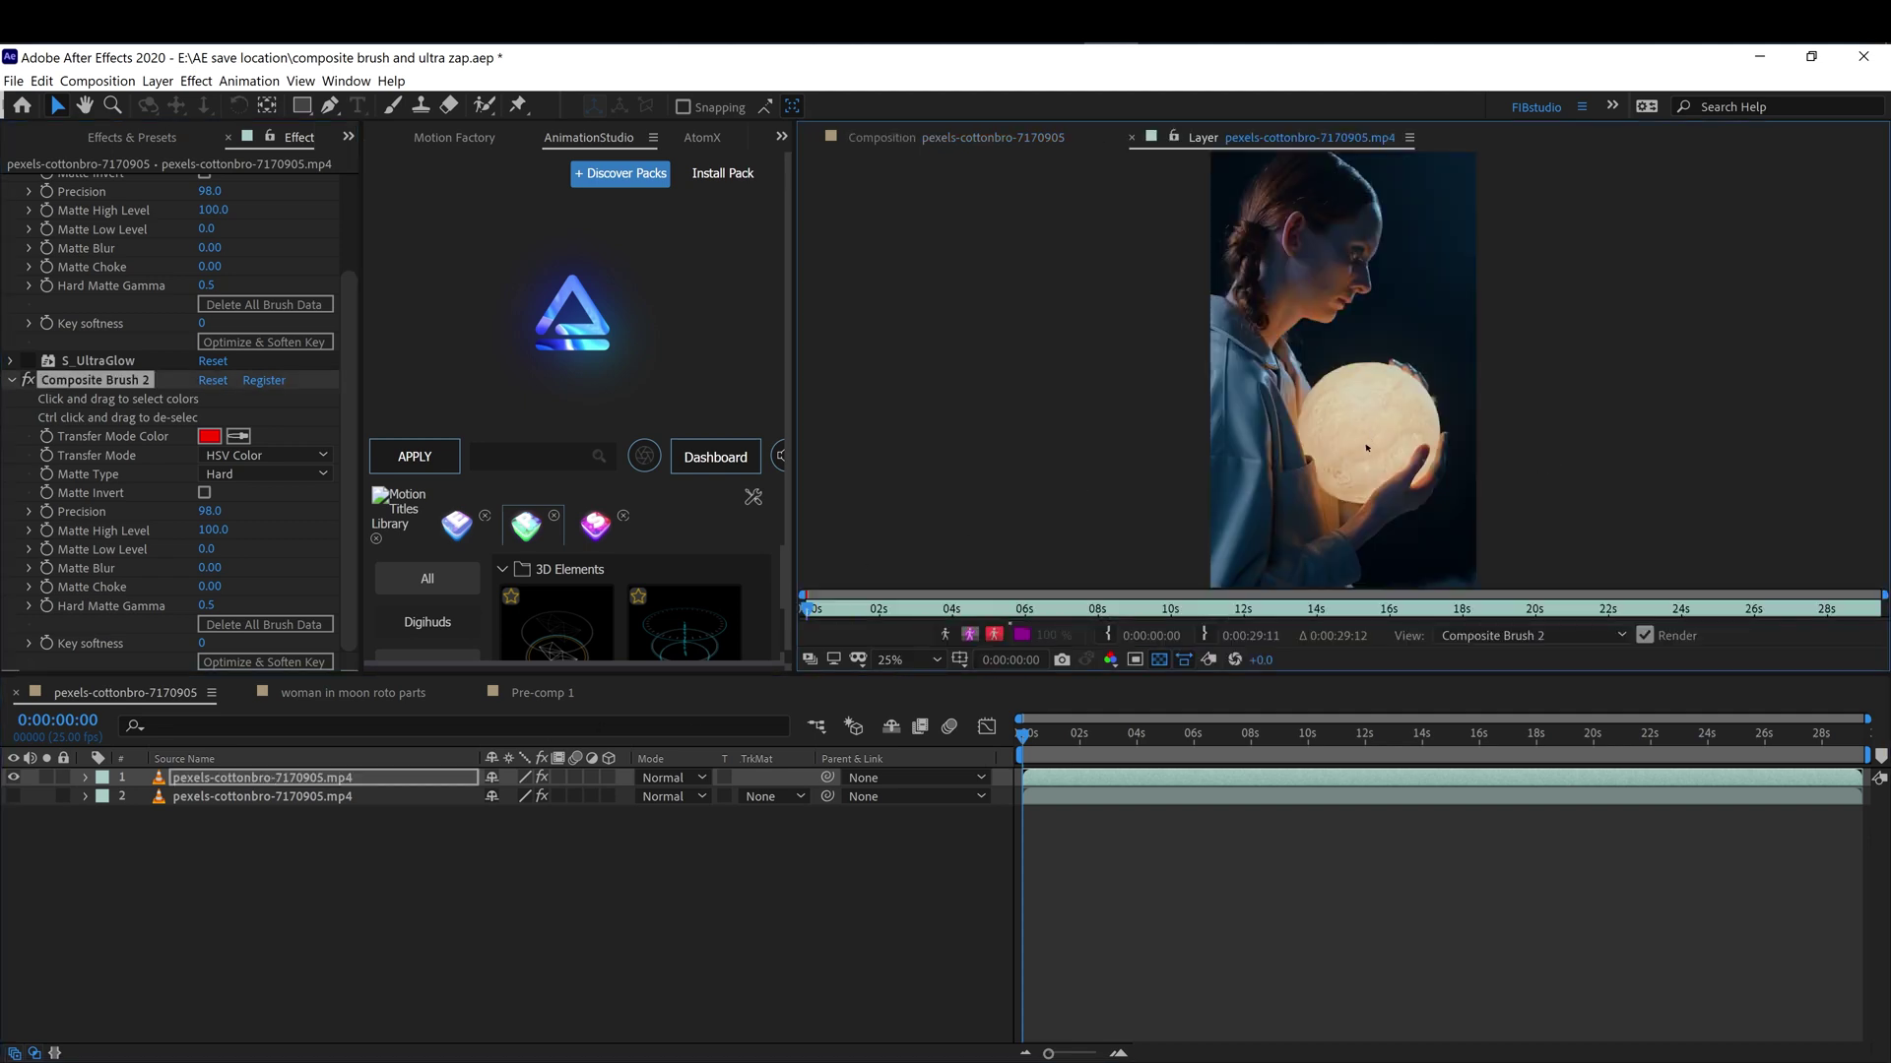
{"action": "mouse_move", "coordinate": [1368, 433]}
{"action": "left_mouse_down"}
{"action": "mouse_move", "coordinate": [1368, 394]}
{"action": "mouse_move", "coordinate": [1312, 416]}
{"action": "left_mouse_up"}
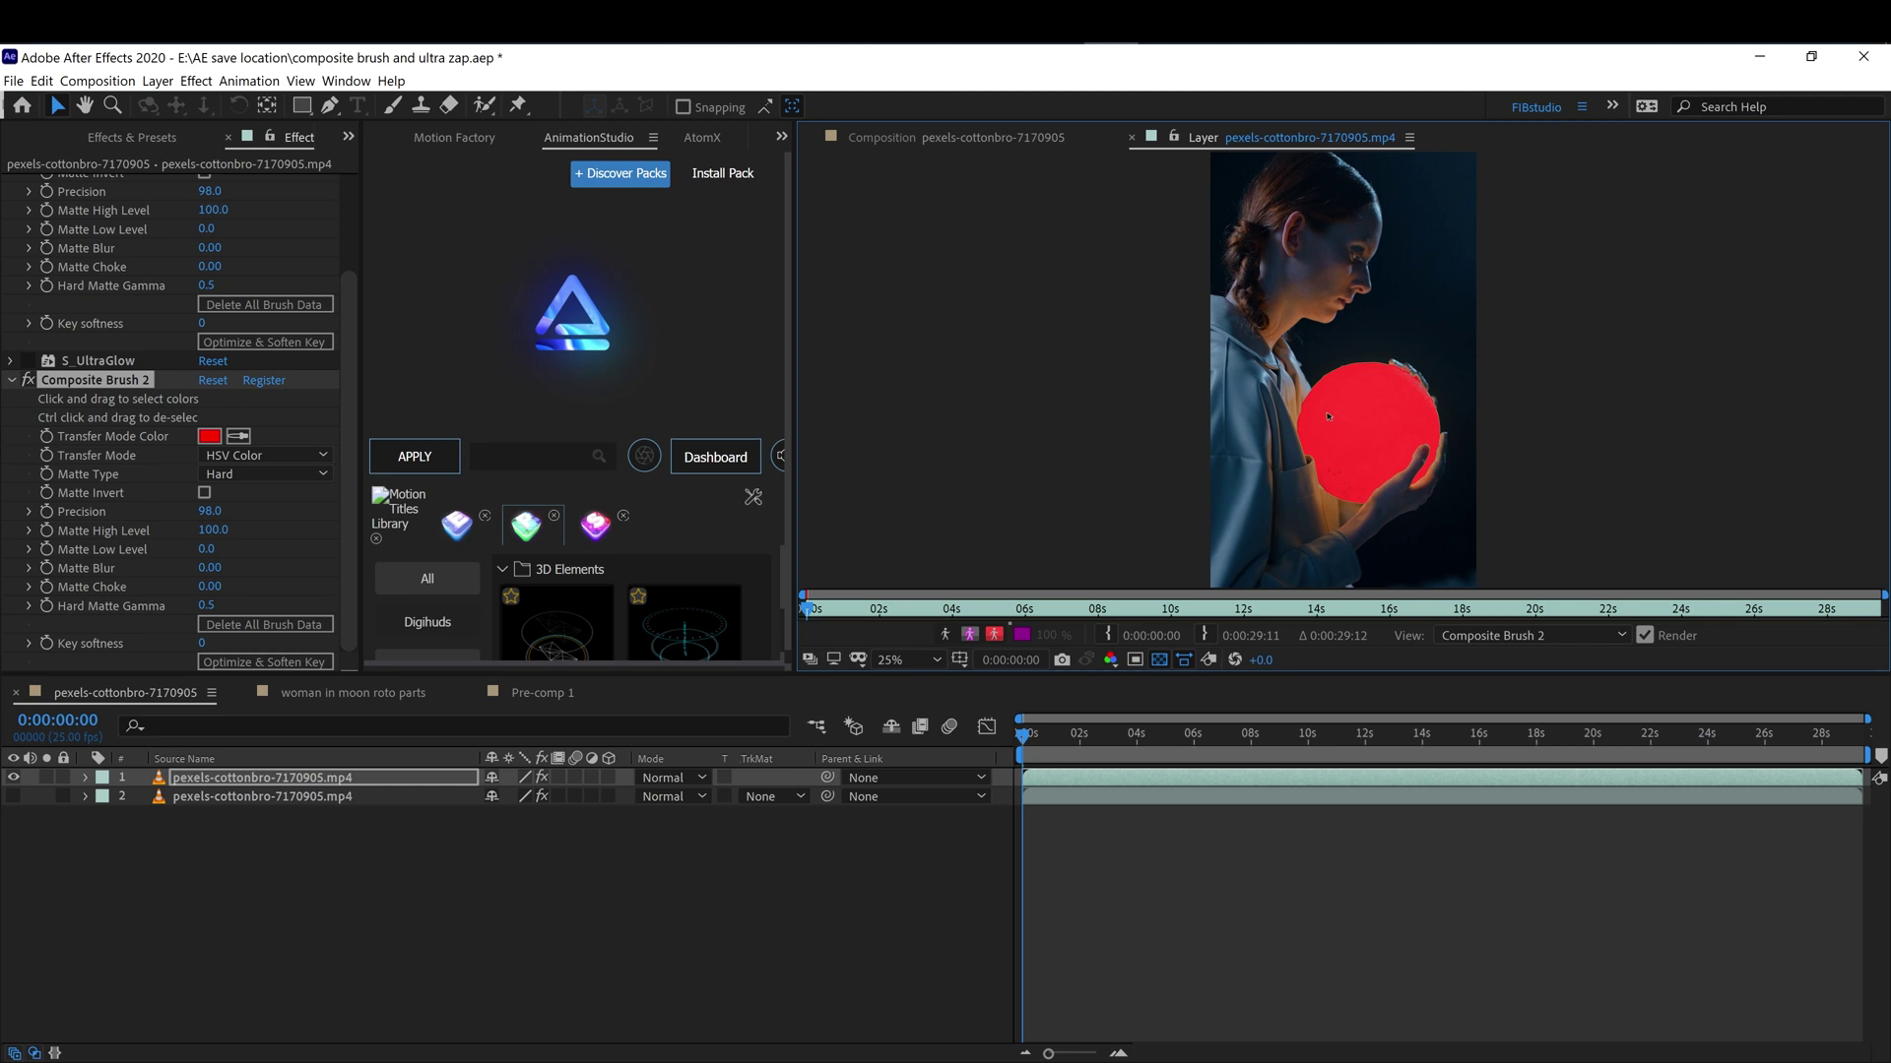
{"action": "scroll", "coordinate": [1314, 394], "scroll_direction": "up", "scroll_amount": 4}
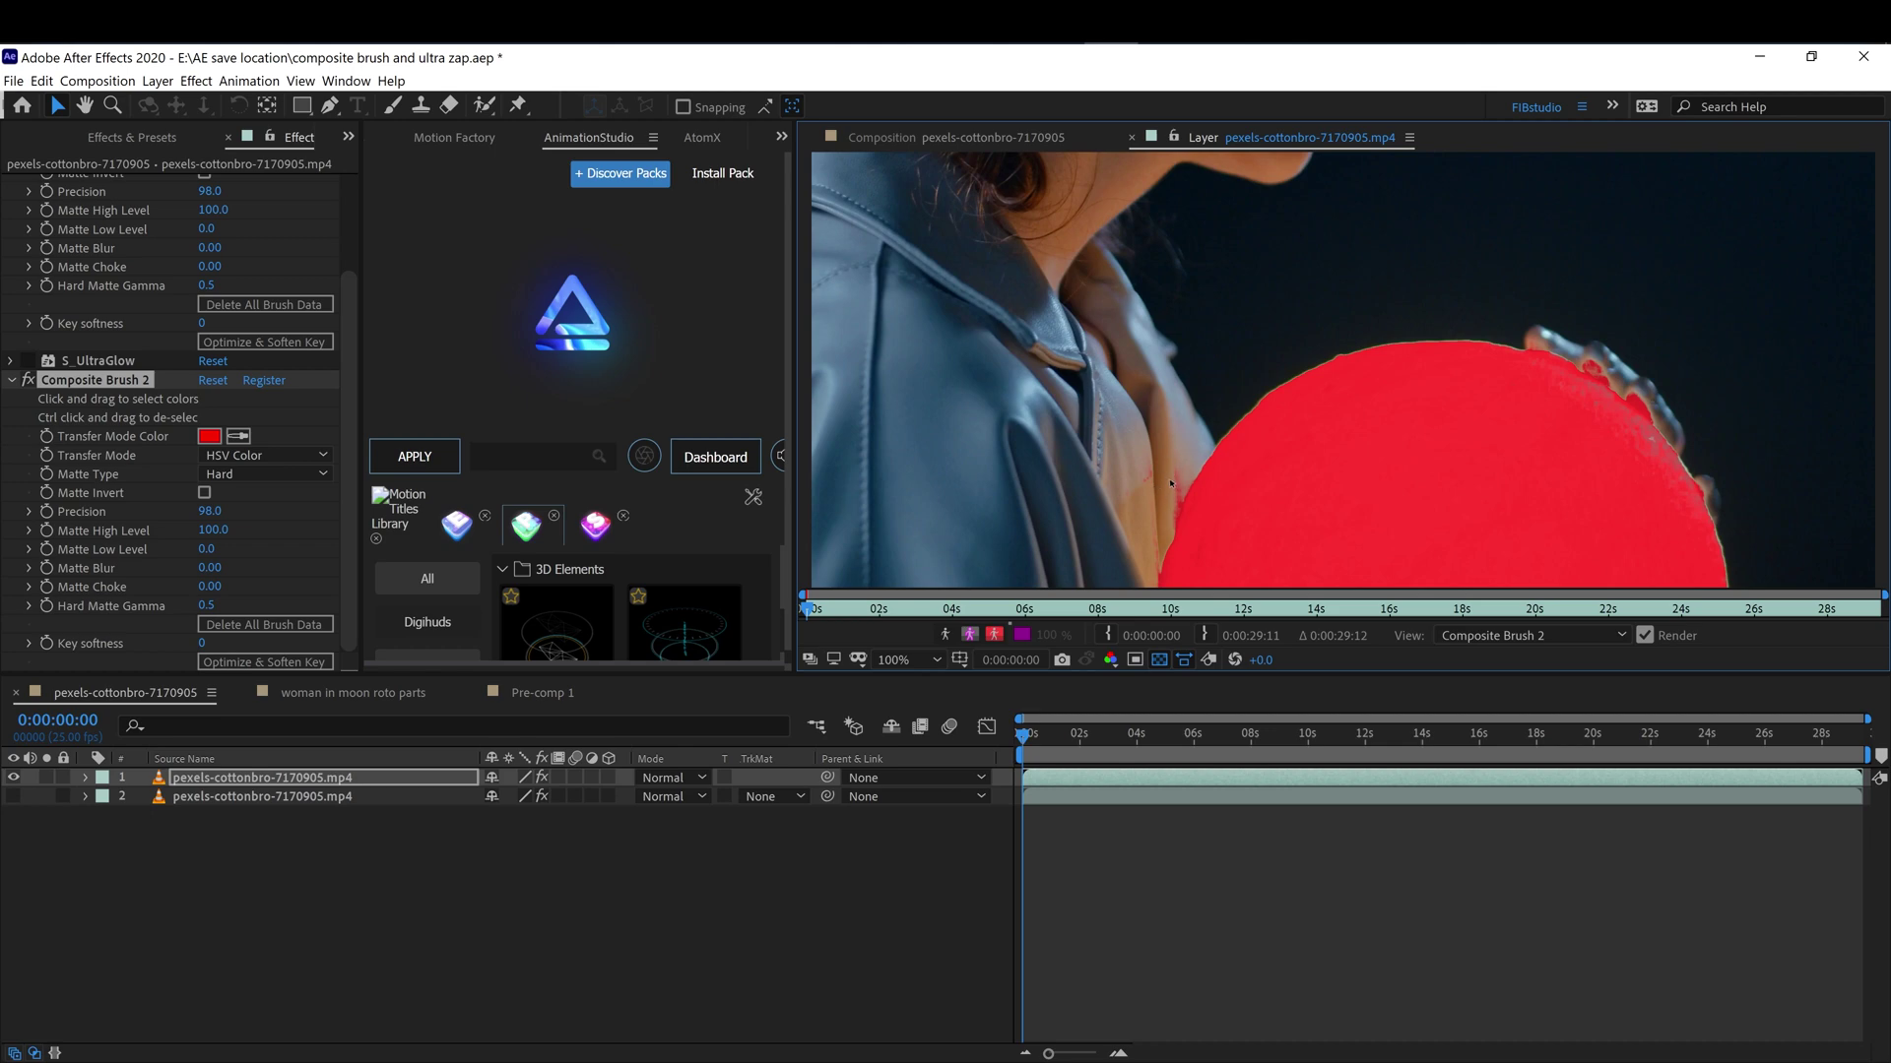
{"action": "scroll", "coordinate": [1174, 499], "scroll_direction": "down", "scroll_amount": 2}
{"action": "scroll", "coordinate": [1292, 486], "scroll_direction": "down", "scroll_amount": 1}
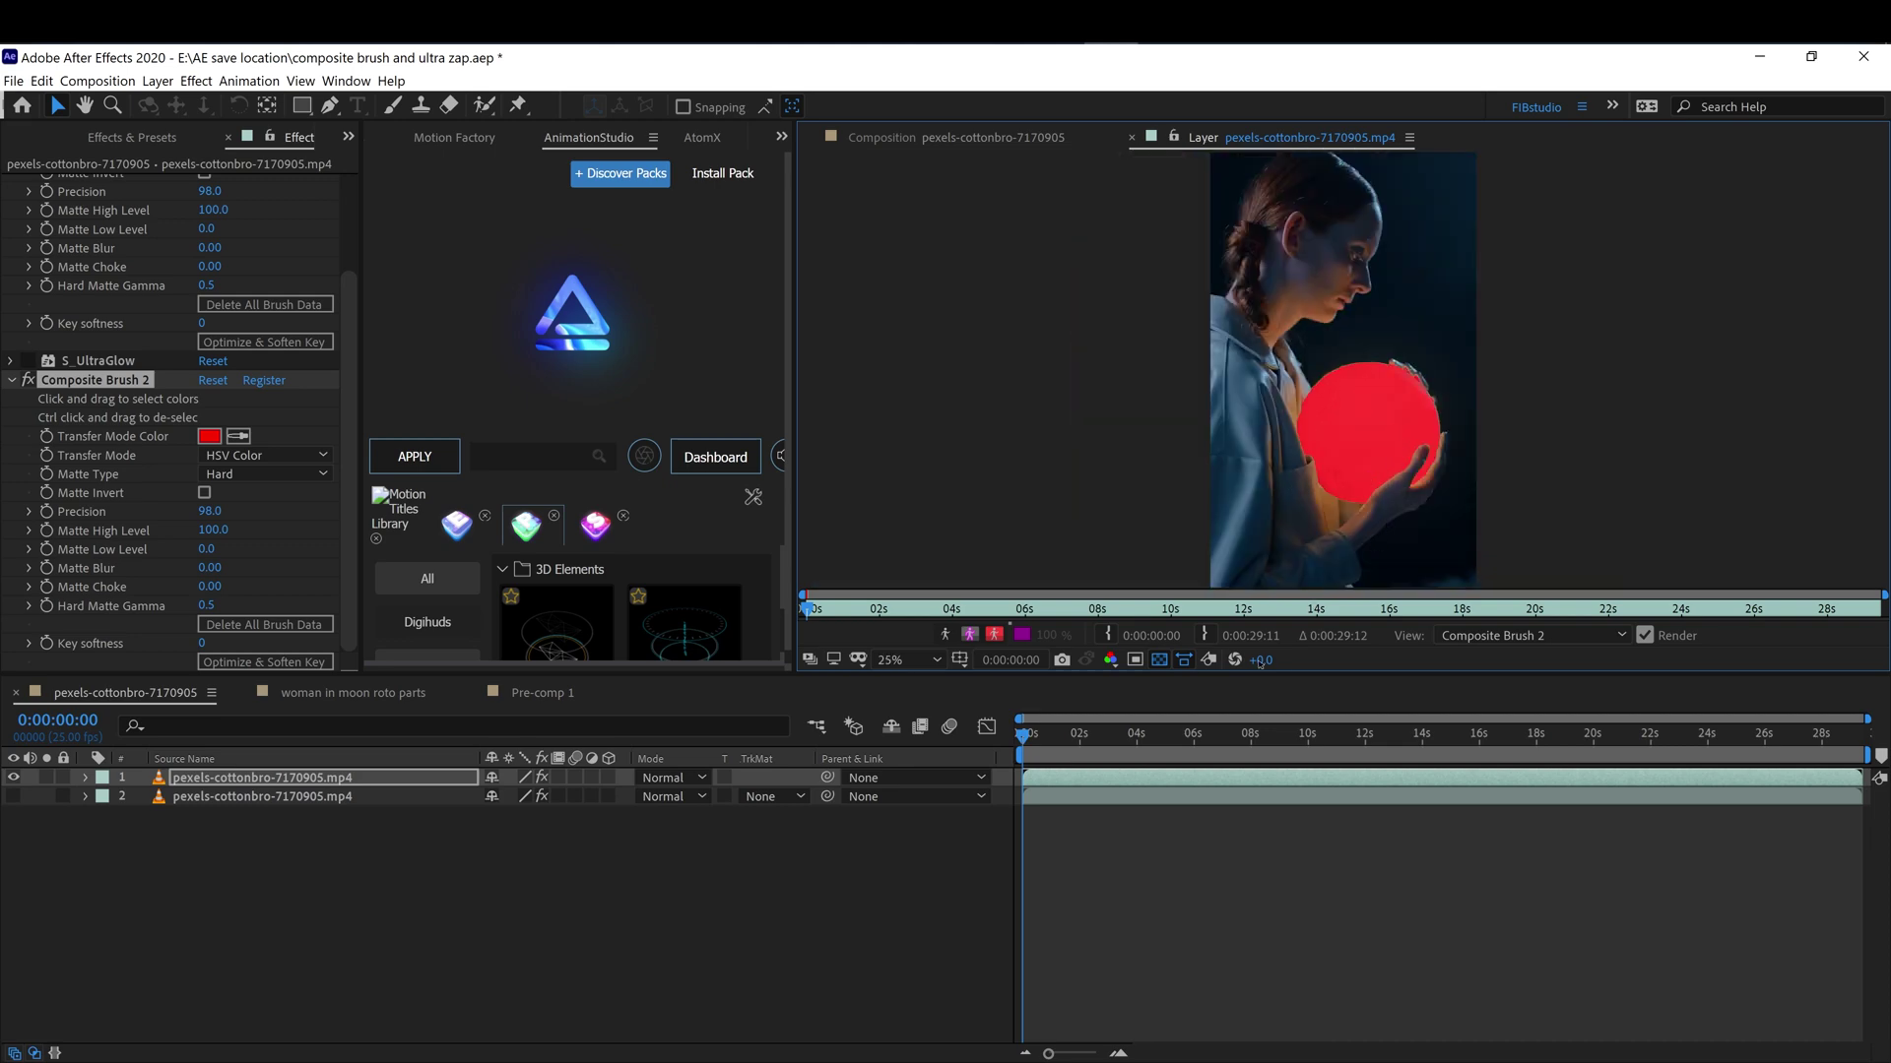
{"action": "key", "text": "space"}
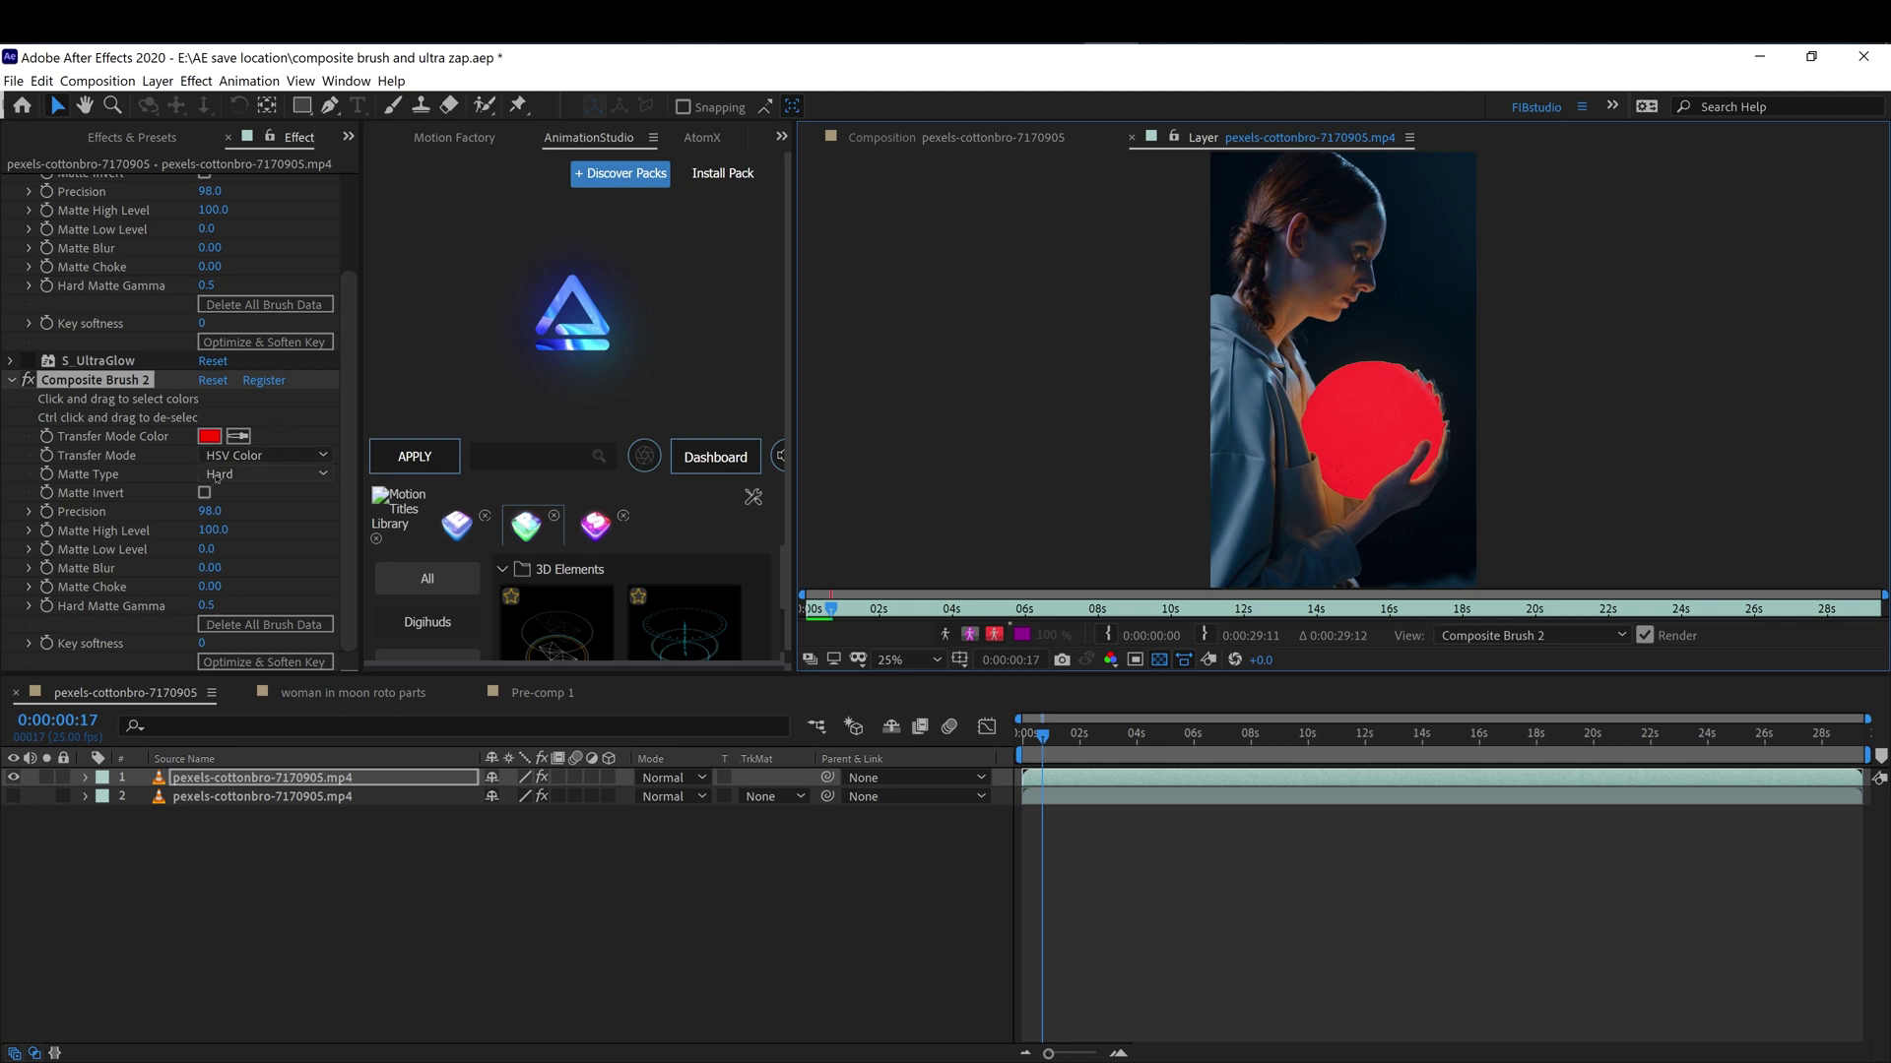
Set Composite Brush 2's transfer mode to Stencil Alpha, after trying Silhouette Alpha, and deselect the layer.
{"action": "left_click", "coordinate": [233, 459]}
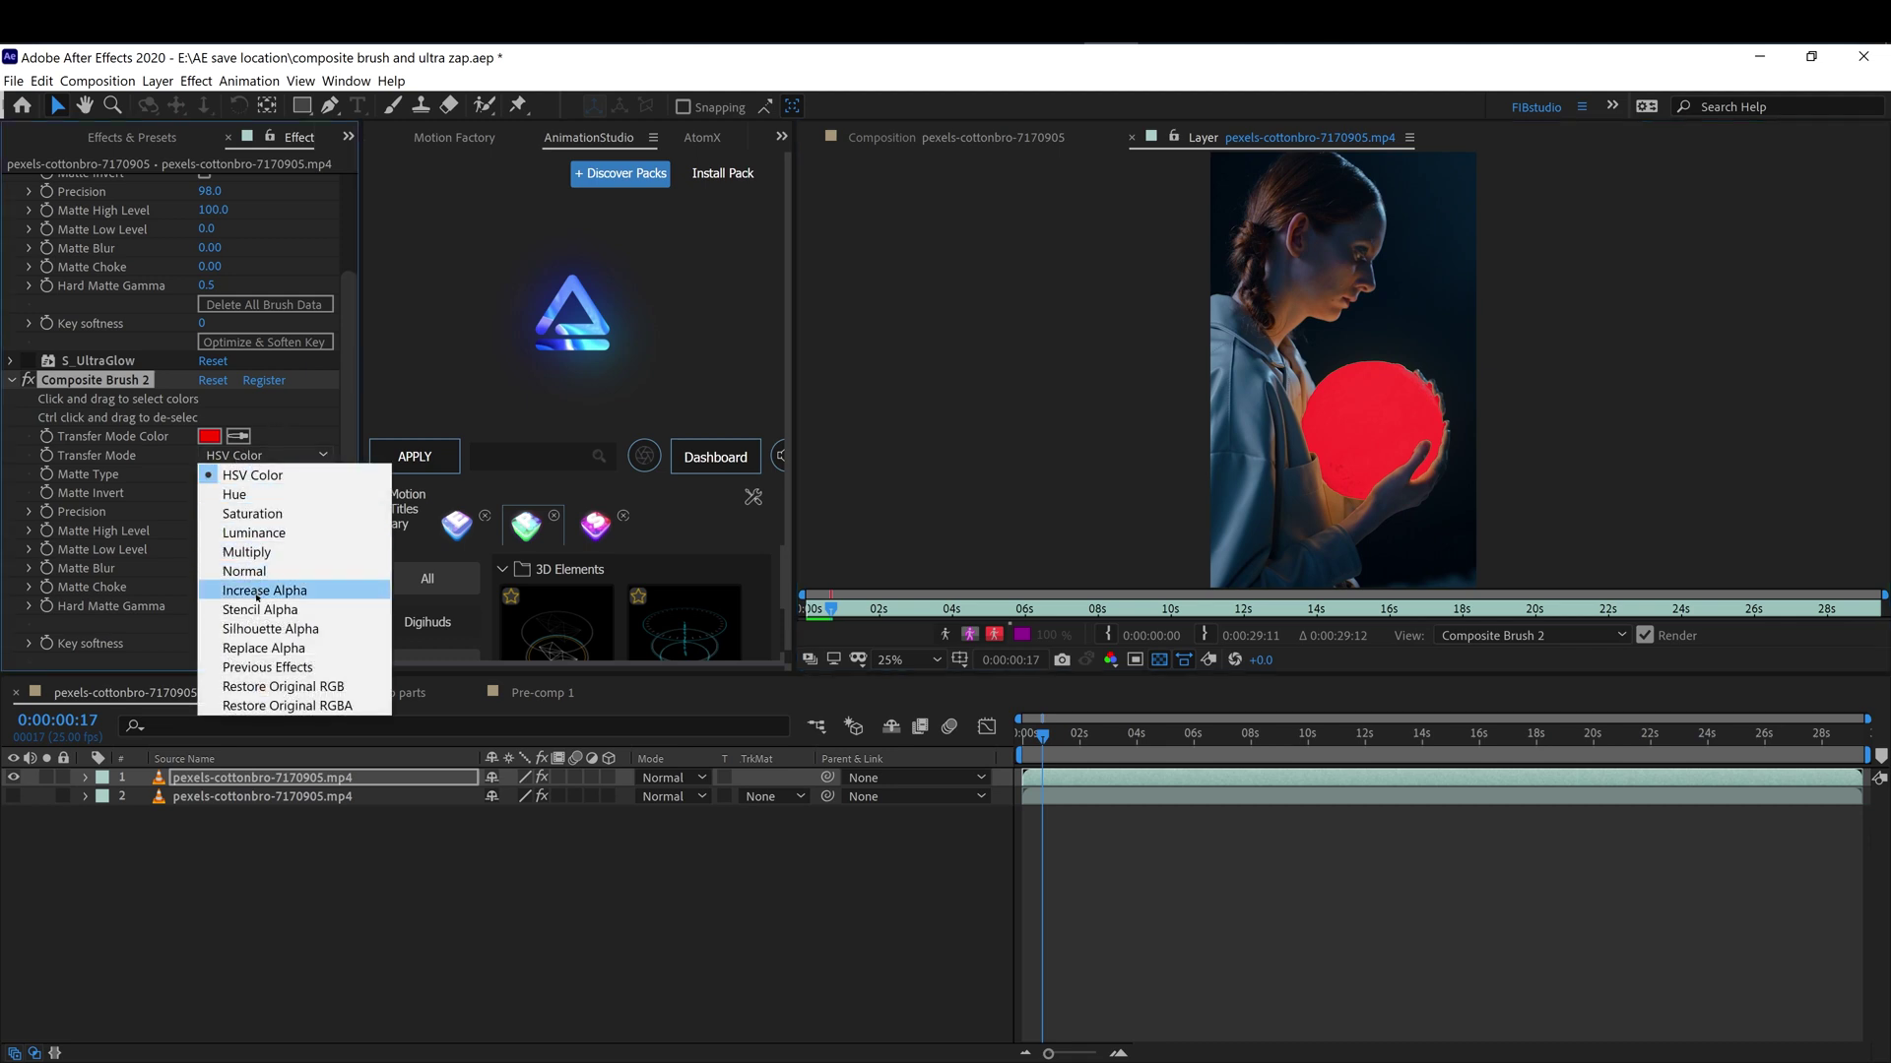
{"action": "left_click", "coordinate": [258, 626]}
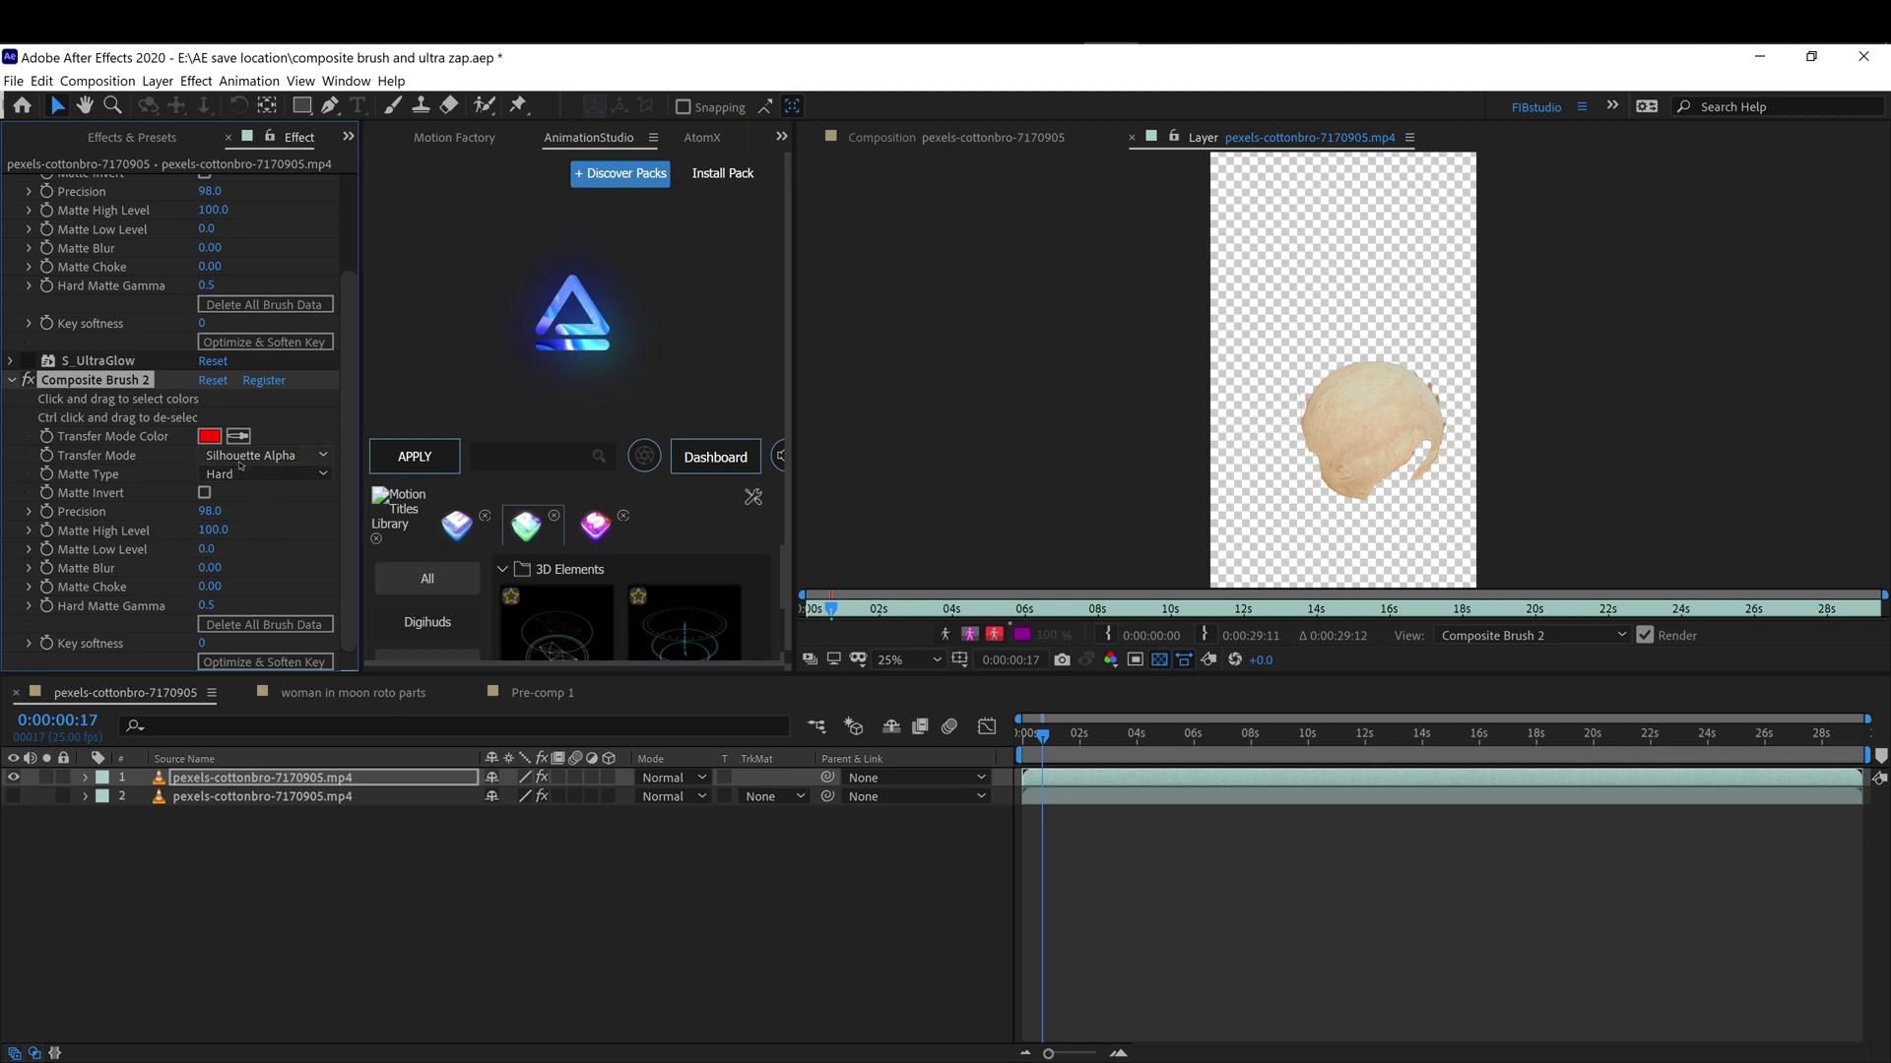
{"action": "left_click", "coordinate": [247, 459]}
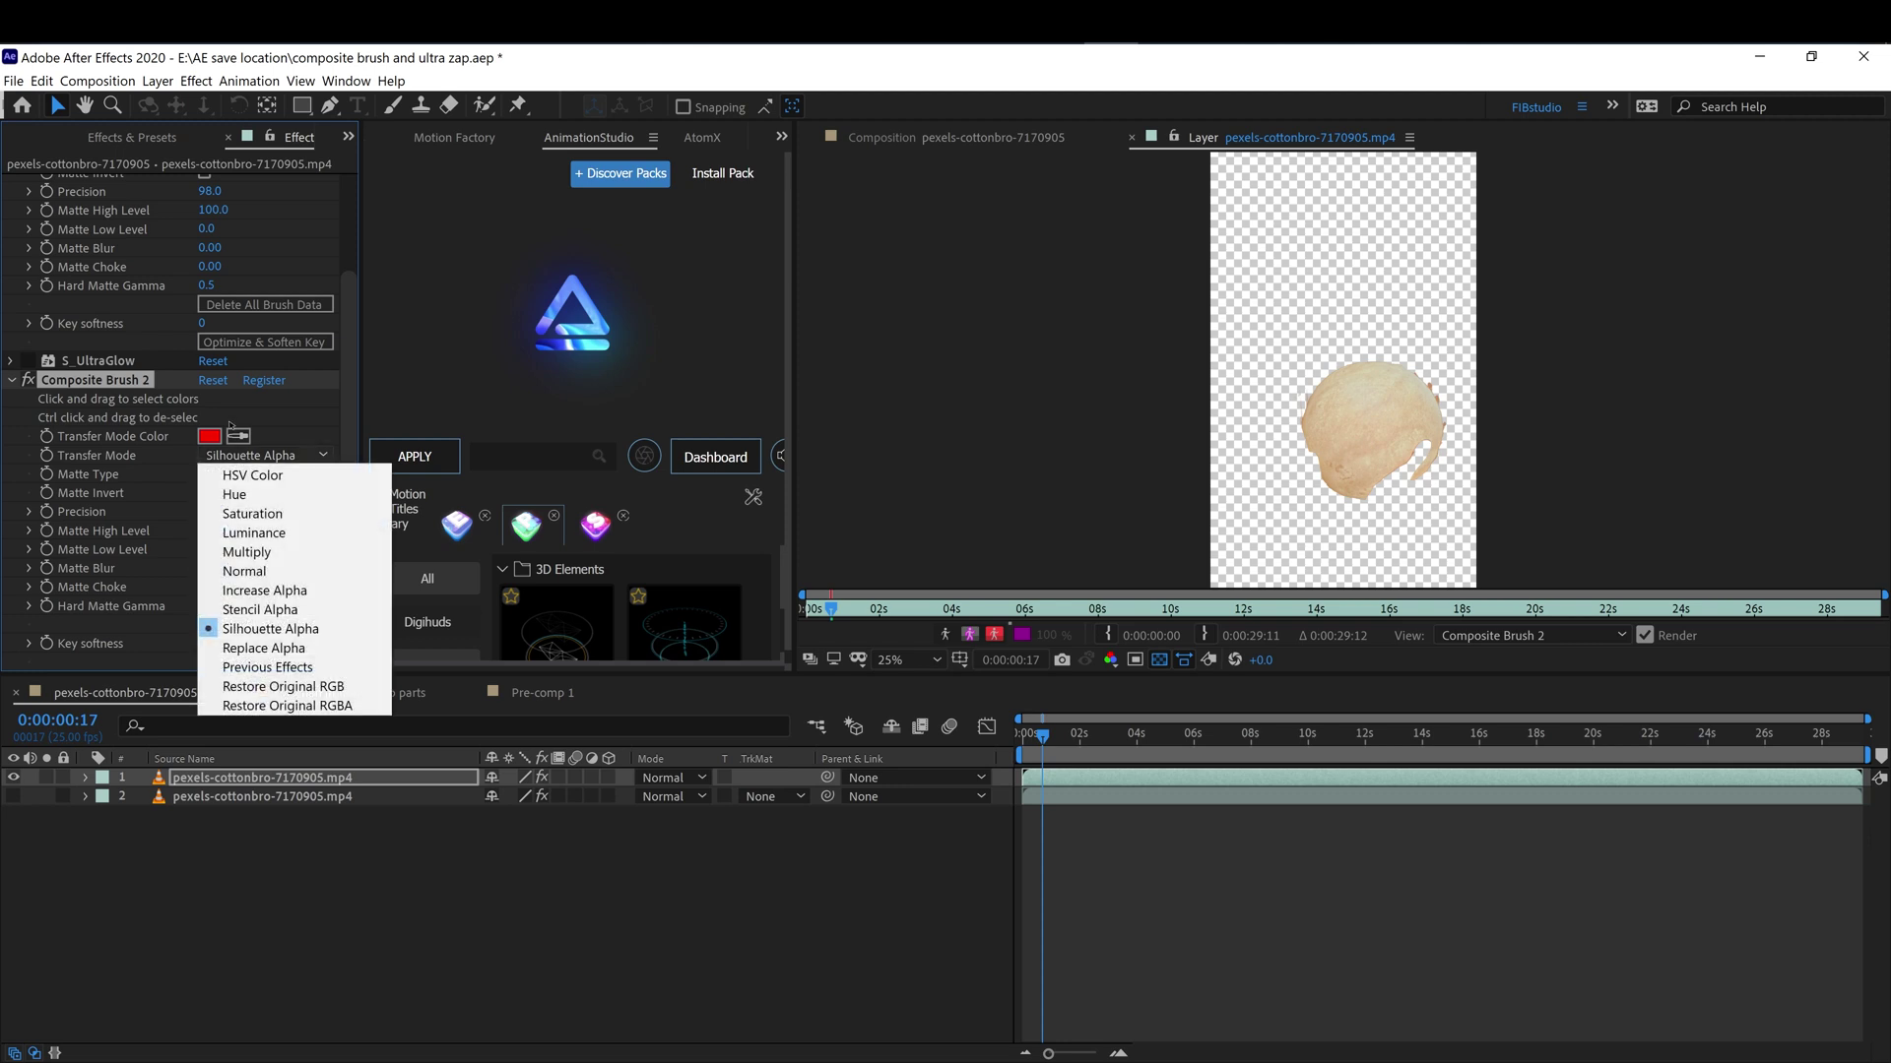
{"action": "left_click", "coordinate": [258, 610]}
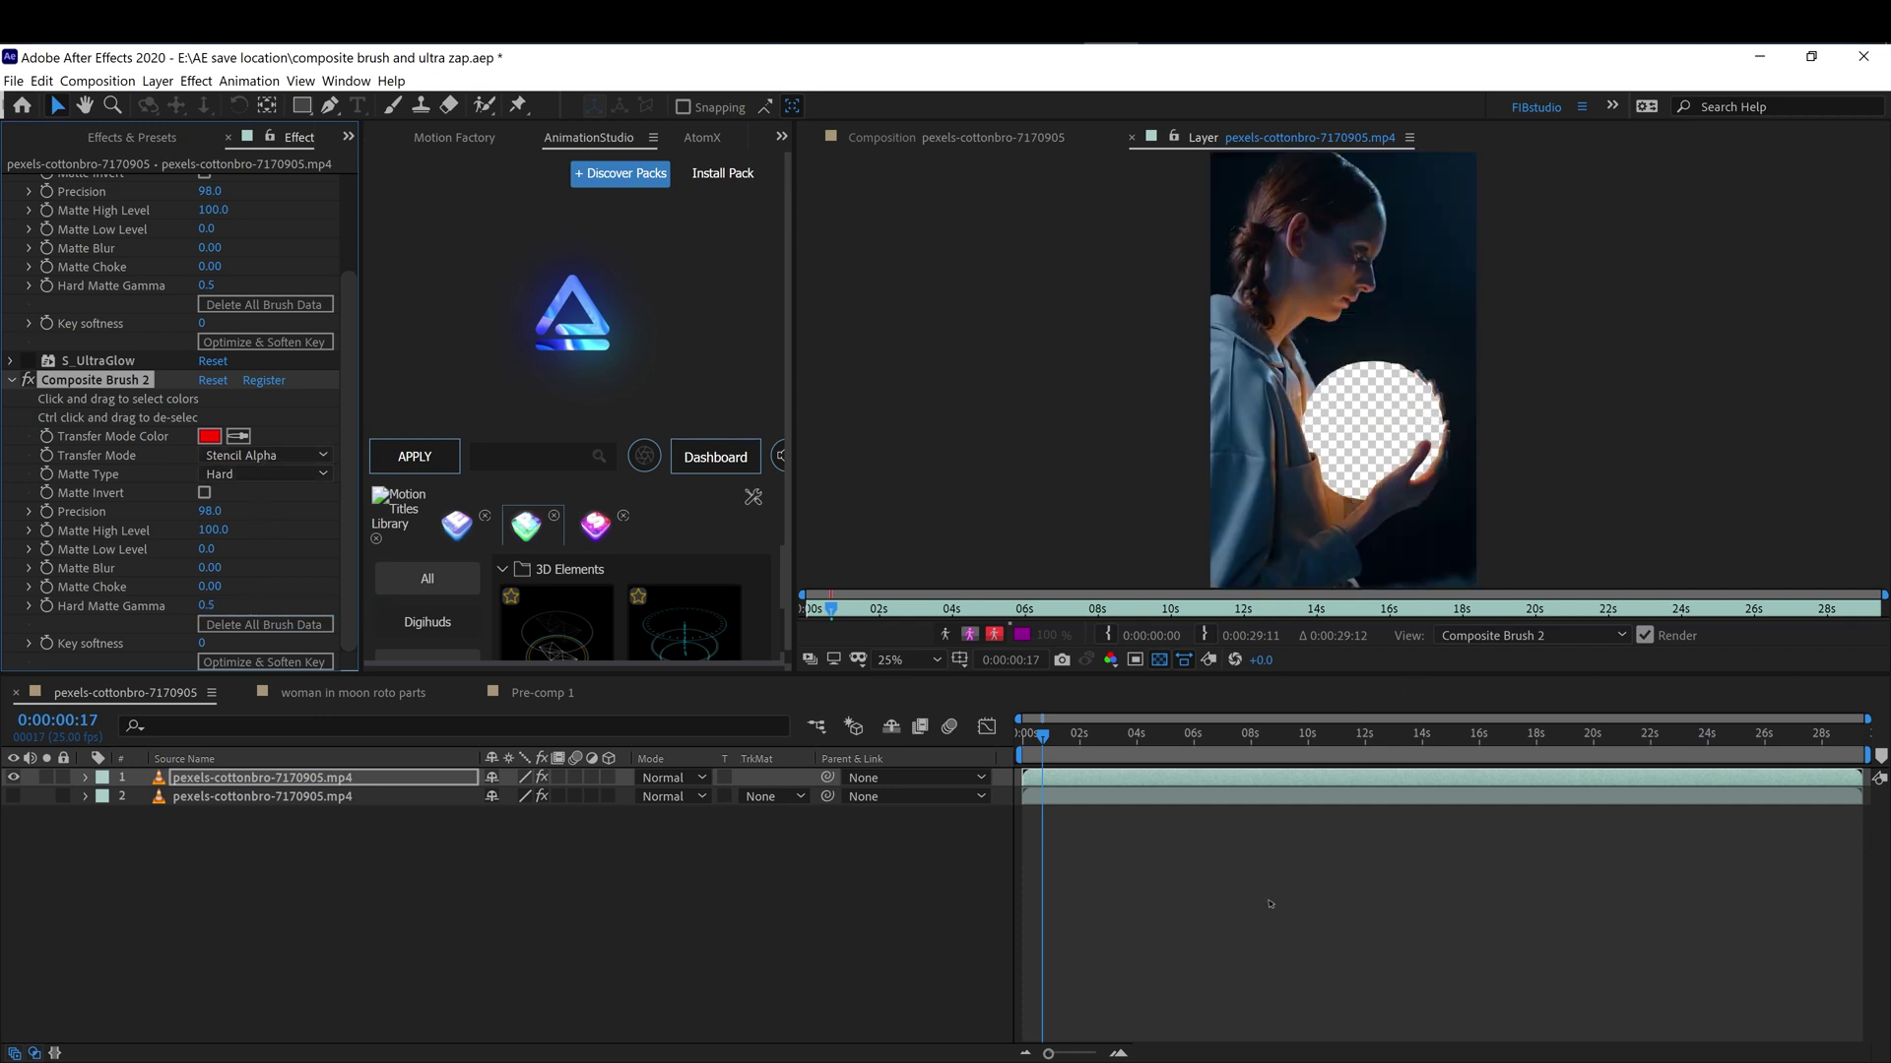
{"action": "left_click", "coordinate": [1224, 909]}
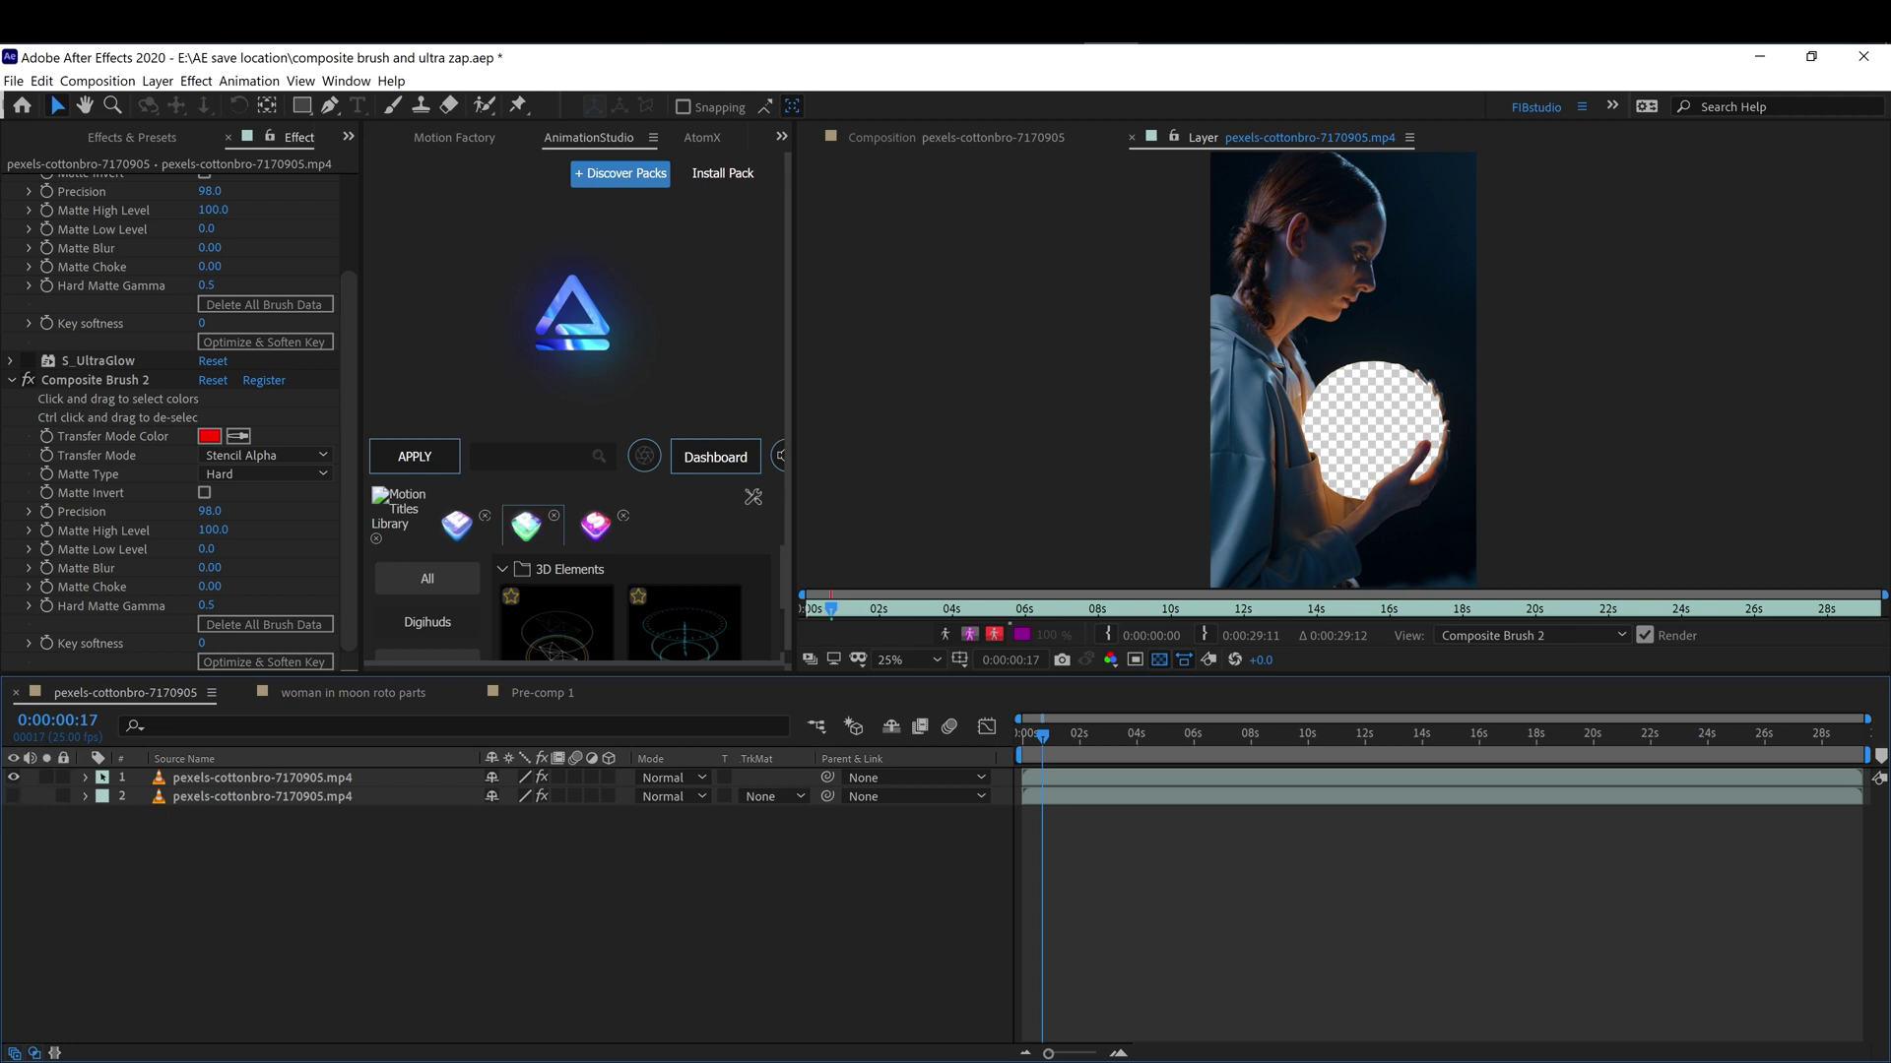
Re-show the lower clip, then in Pre-comp 1 select the woman roto layer and hide layers 4, 6 and 7.
{"action": "left_click", "coordinate": [15, 797]}
{"action": "left_click", "coordinate": [554, 693]}
{"action": "left_click", "coordinate": [239, 778]}
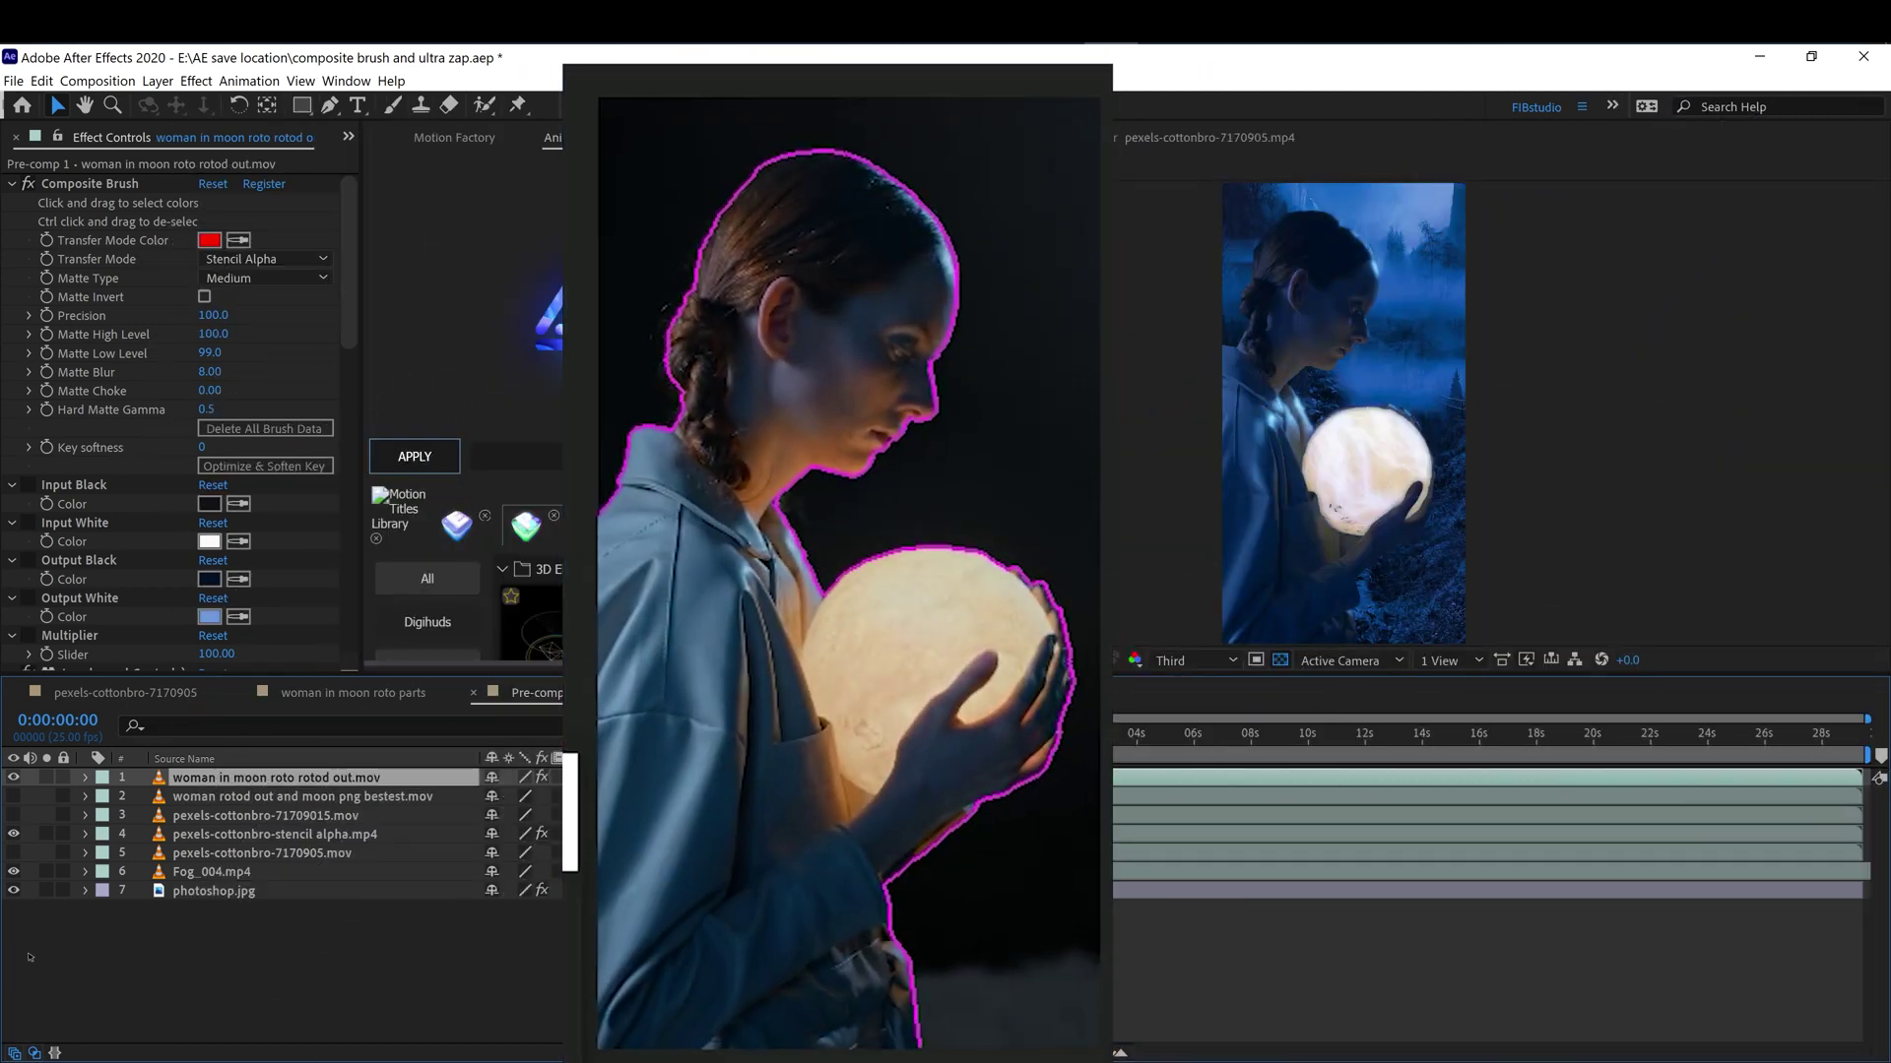
{"action": "left_click", "coordinate": [13, 834]}
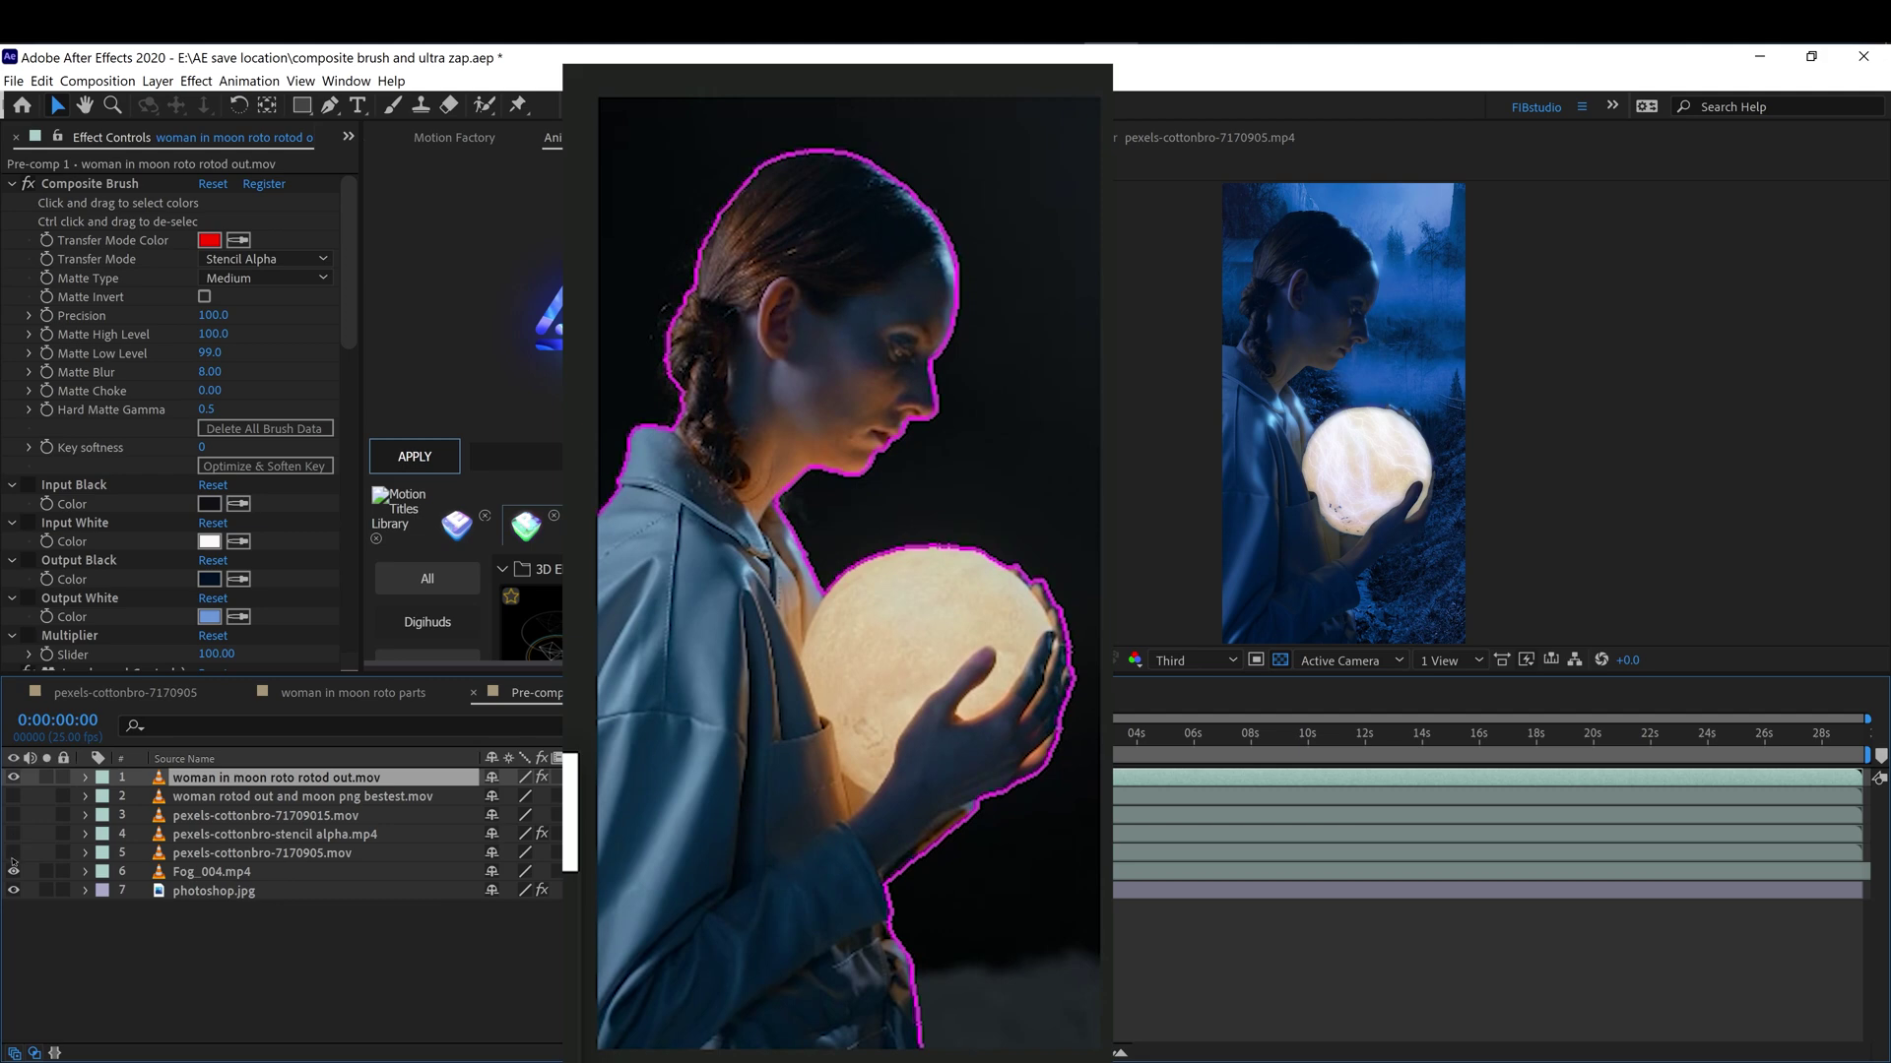
{"action": "left_click_drag", "start_coordinate": [13, 871], "coordinate": [13, 890]}
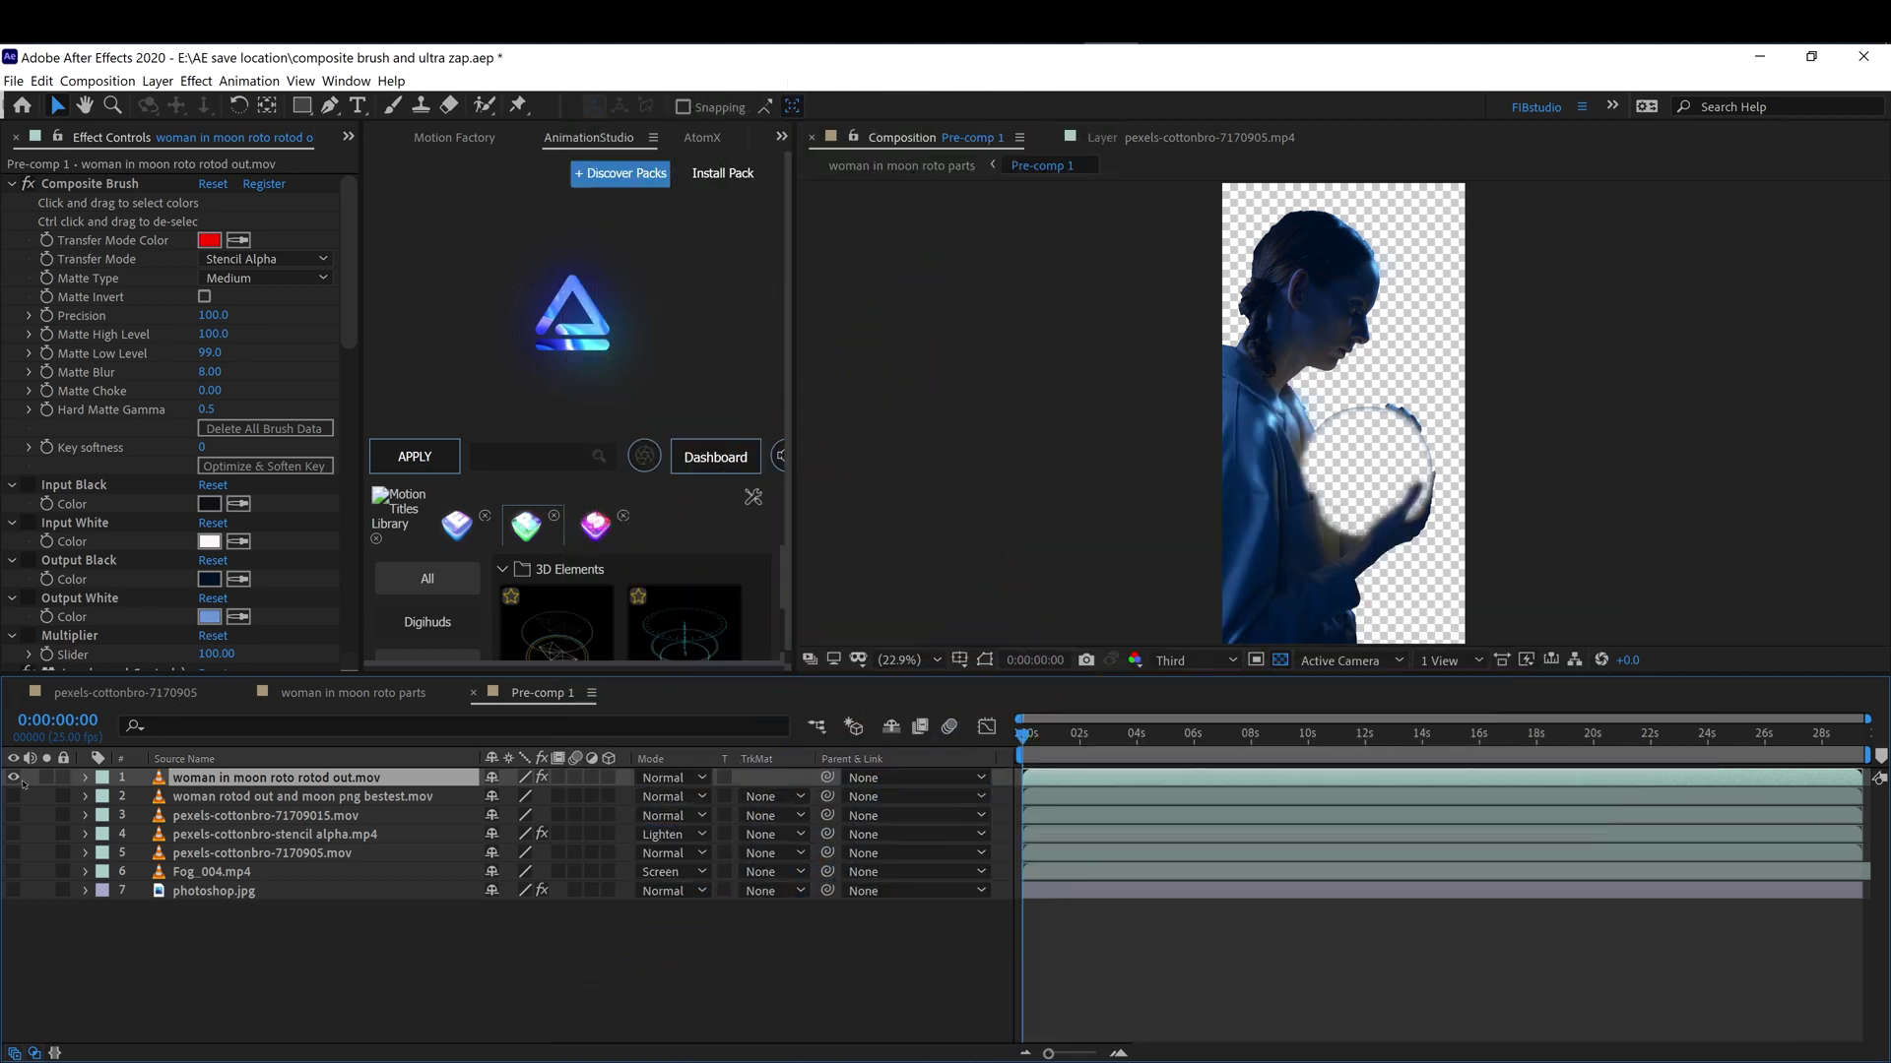
View each Pre-comp 1 layer on its own: dark-moon woman, pale moon shape, white moon stencil, moon-holding clip.
{"action": "left_click", "coordinate": [14, 778]}
{"action": "left_click", "coordinate": [14, 797]}
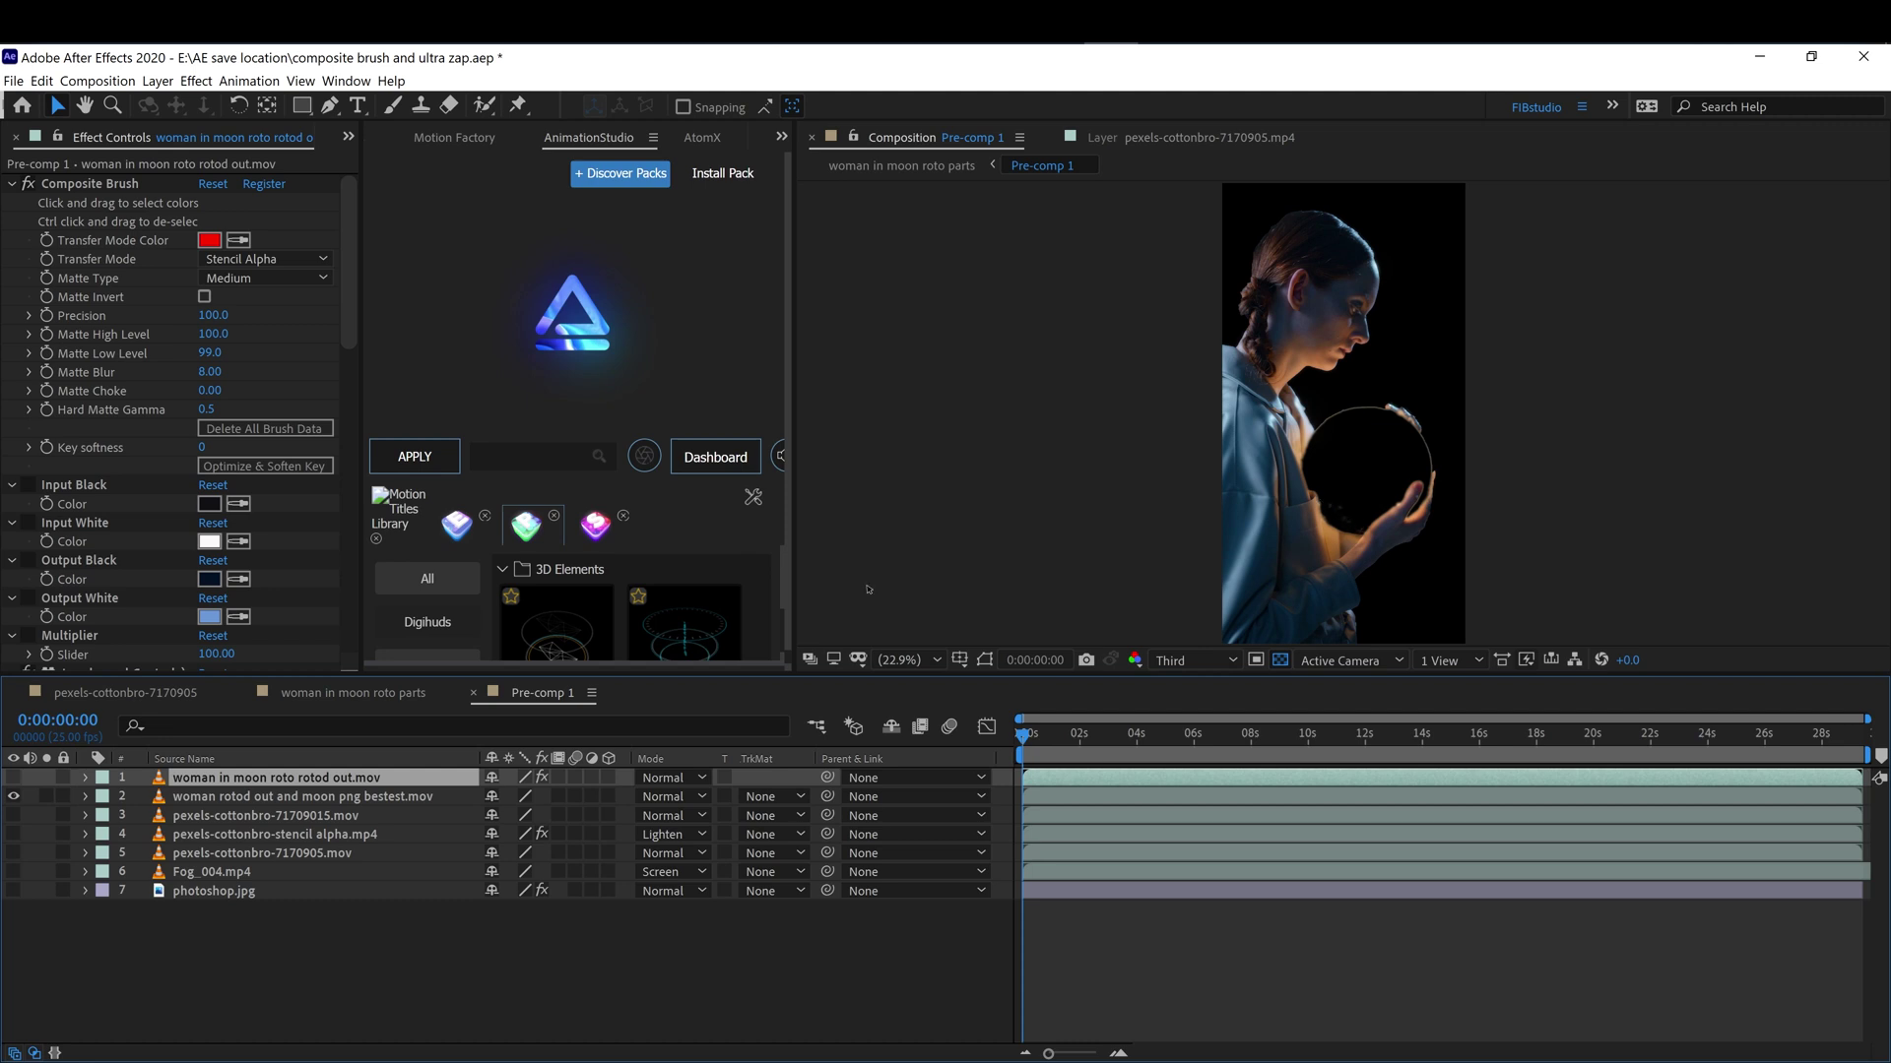
{"action": "left_click", "coordinate": [13, 795]}
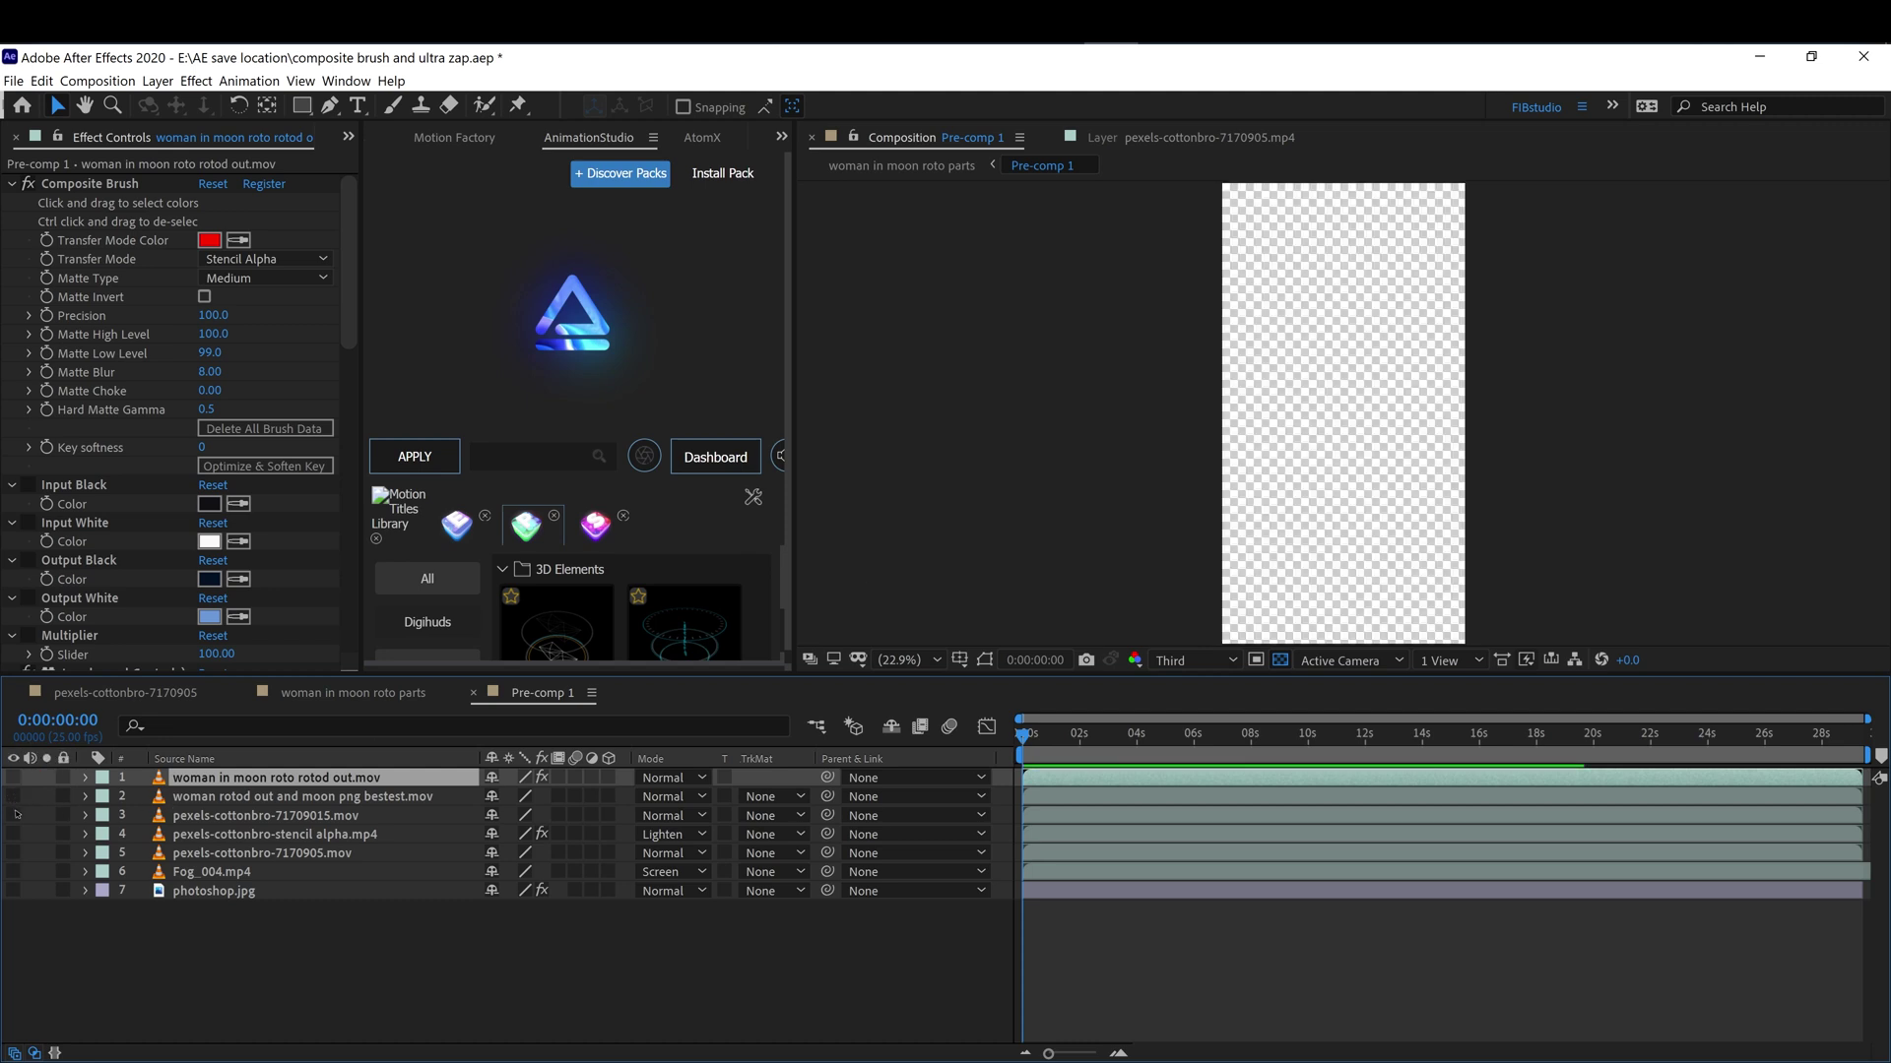
{"action": "left_click", "coordinate": [13, 815]}
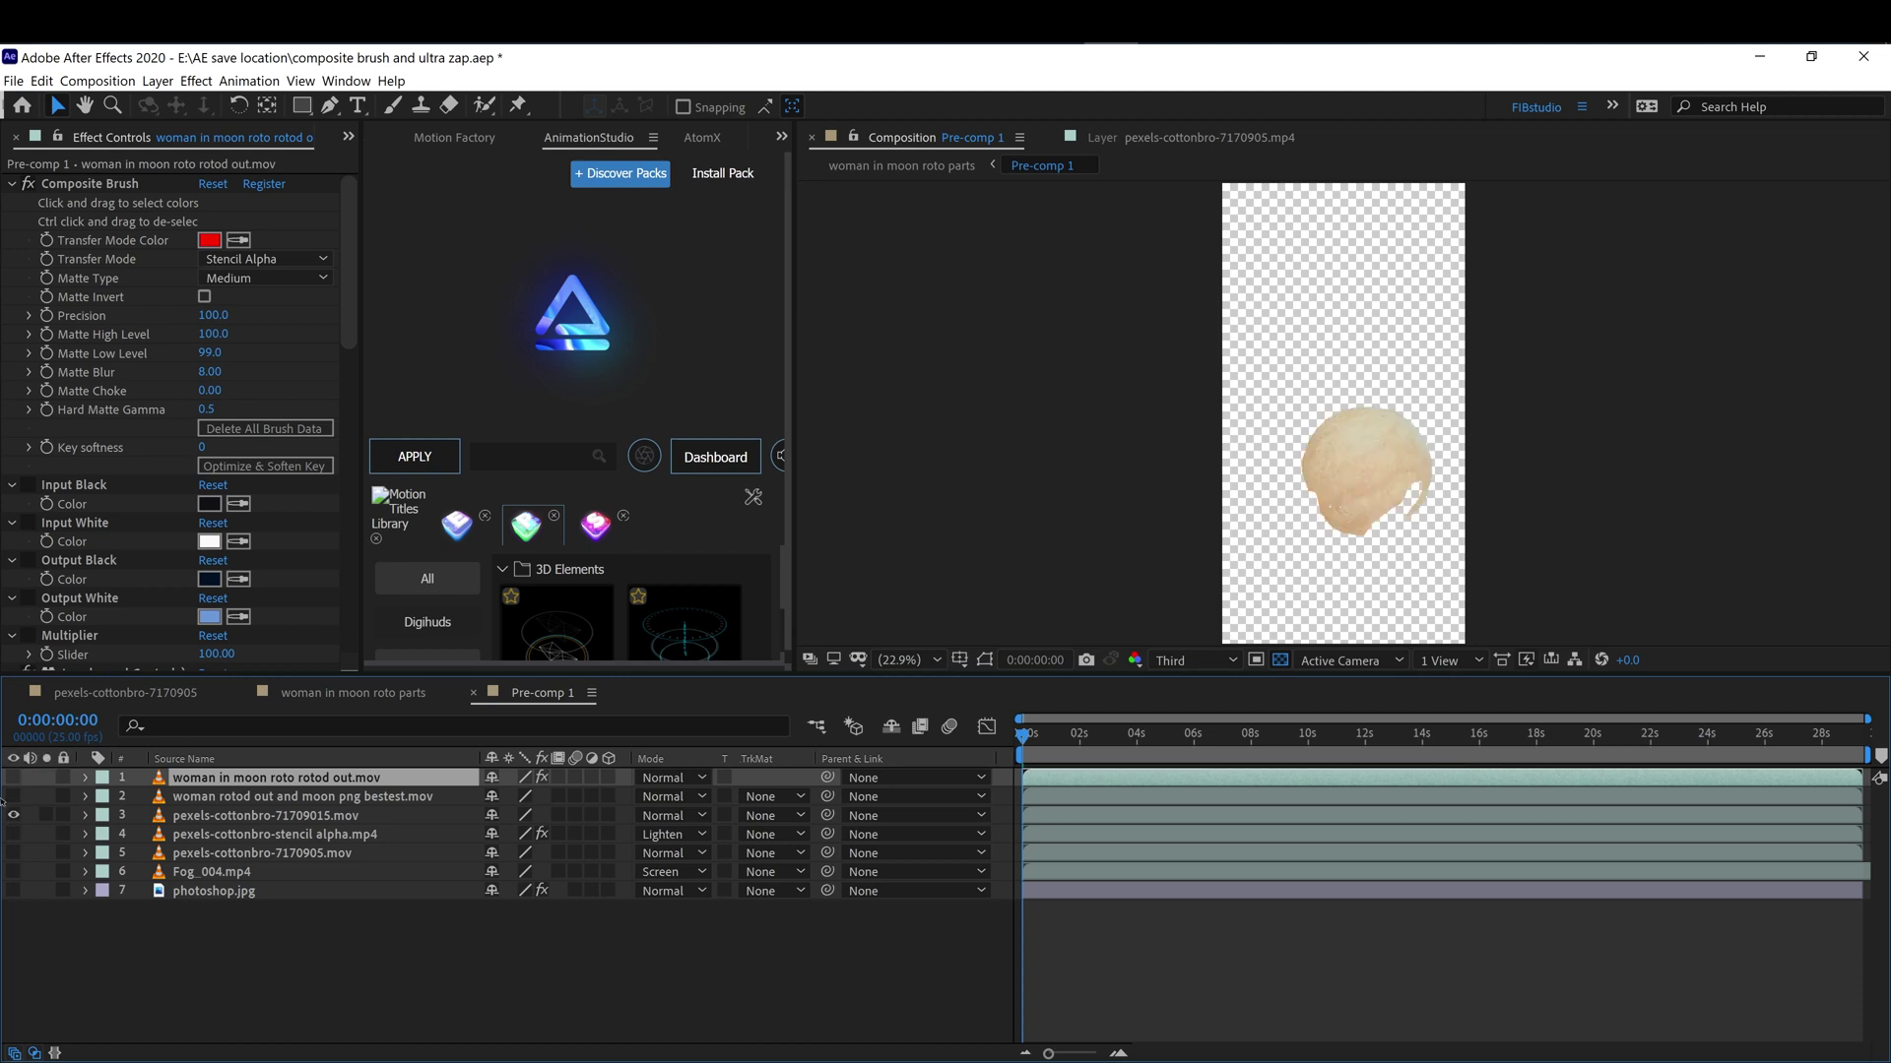
{"action": "left_click", "coordinate": [14, 815]}
{"action": "left_click", "coordinate": [15, 834]}
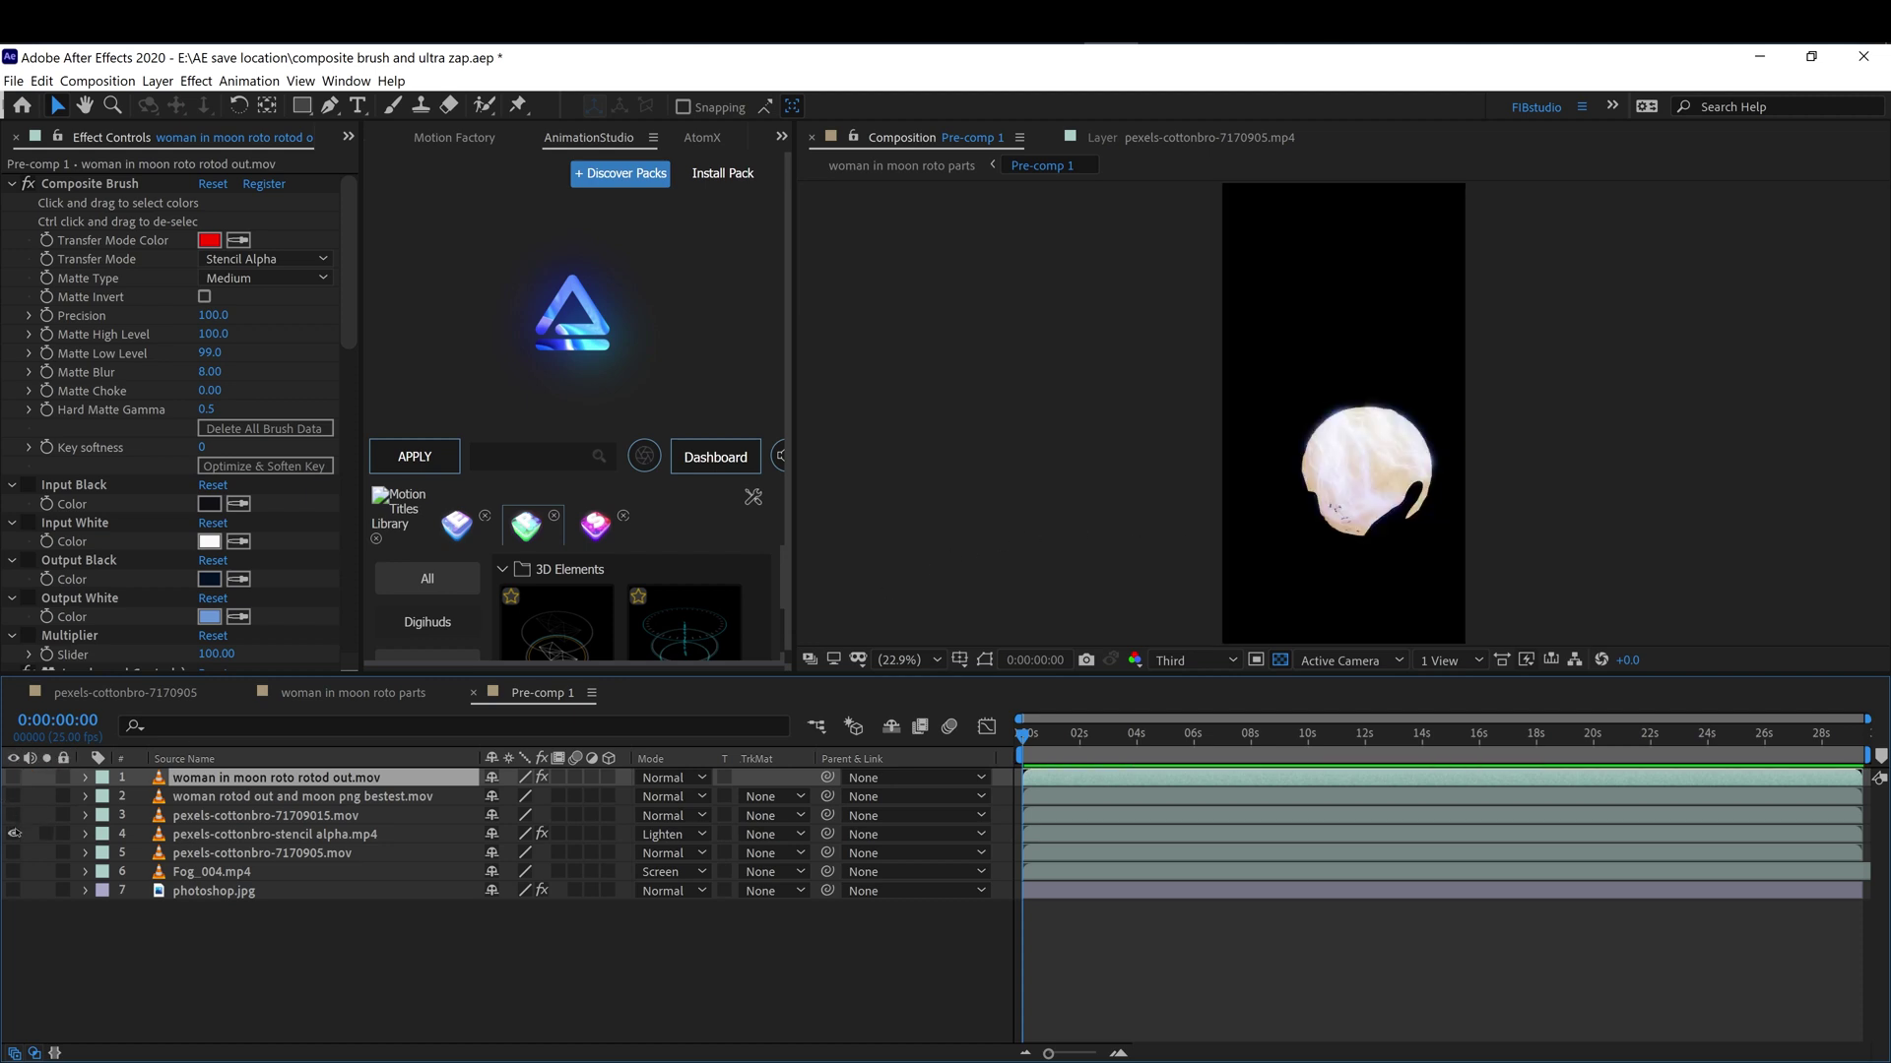
{"action": "left_click", "coordinate": [15, 834]}
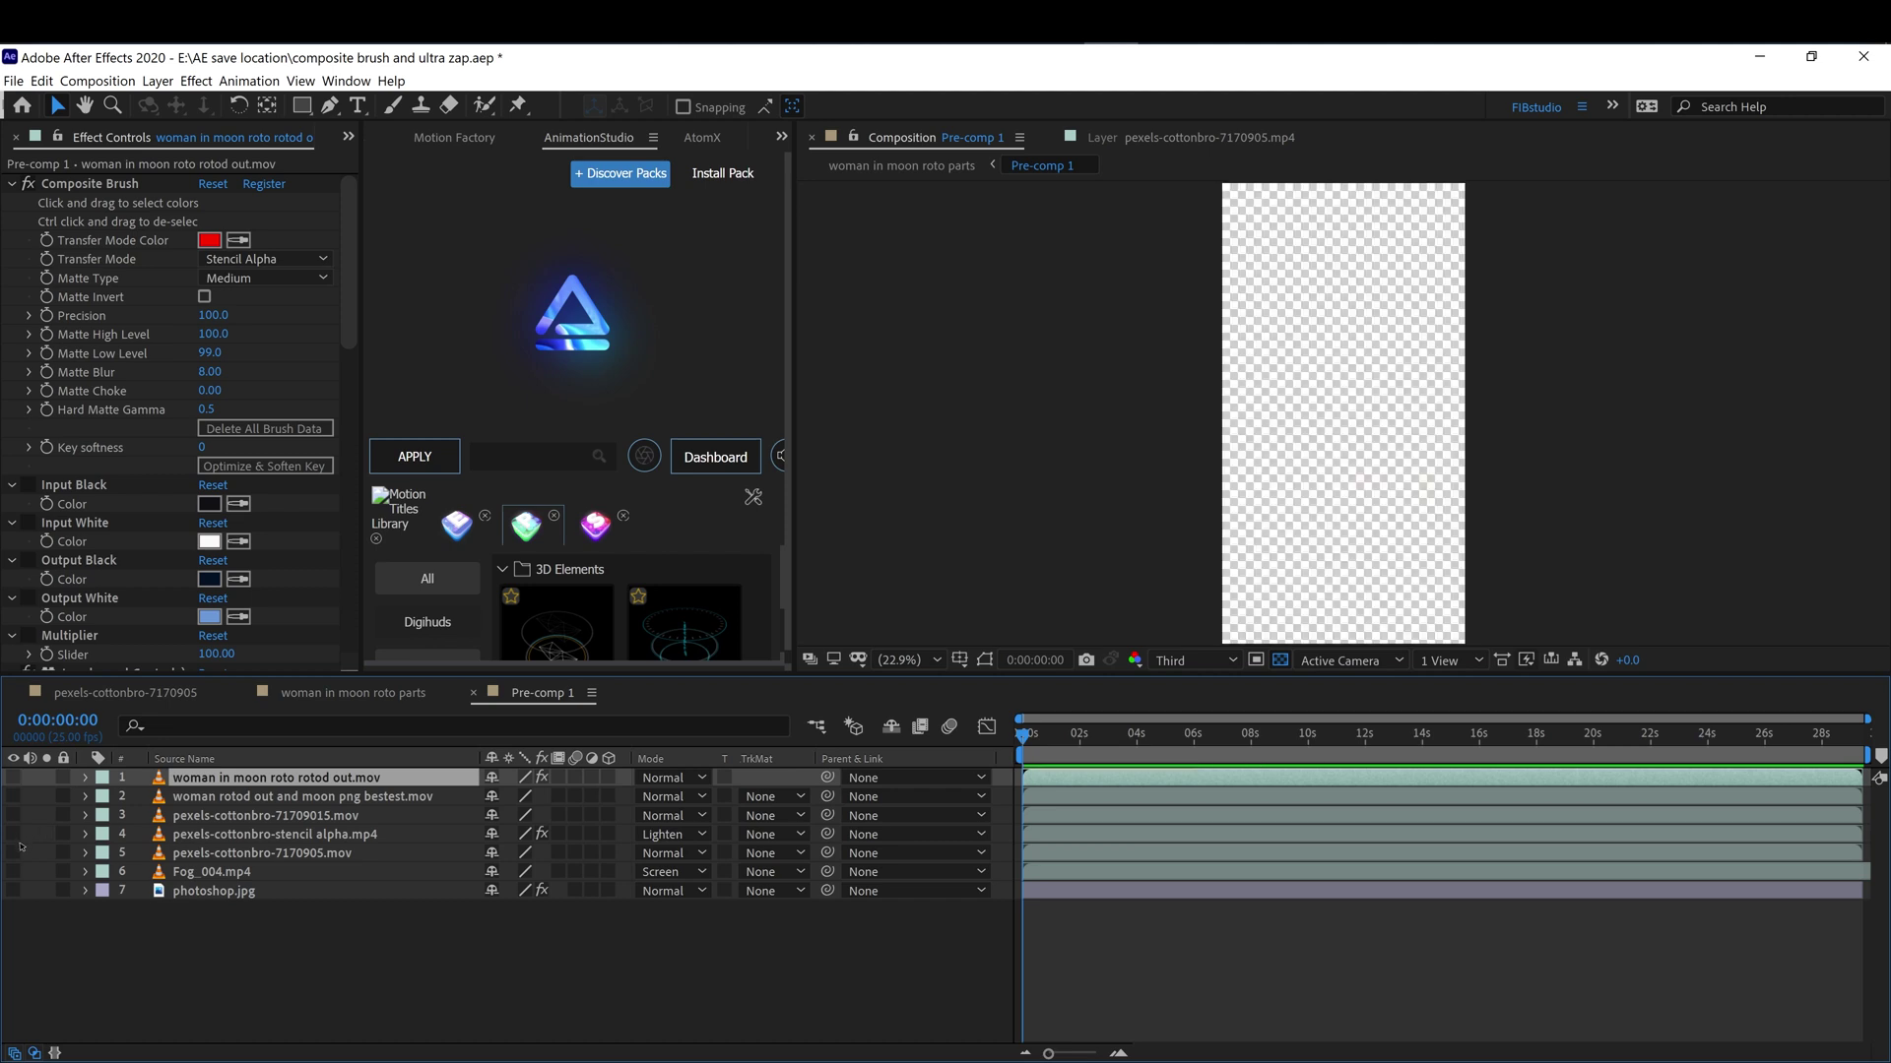
{"action": "left_click", "coordinate": [13, 853]}
{"action": "key", "text": "period"}
{"action": "left_click", "coordinate": [16, 853]}
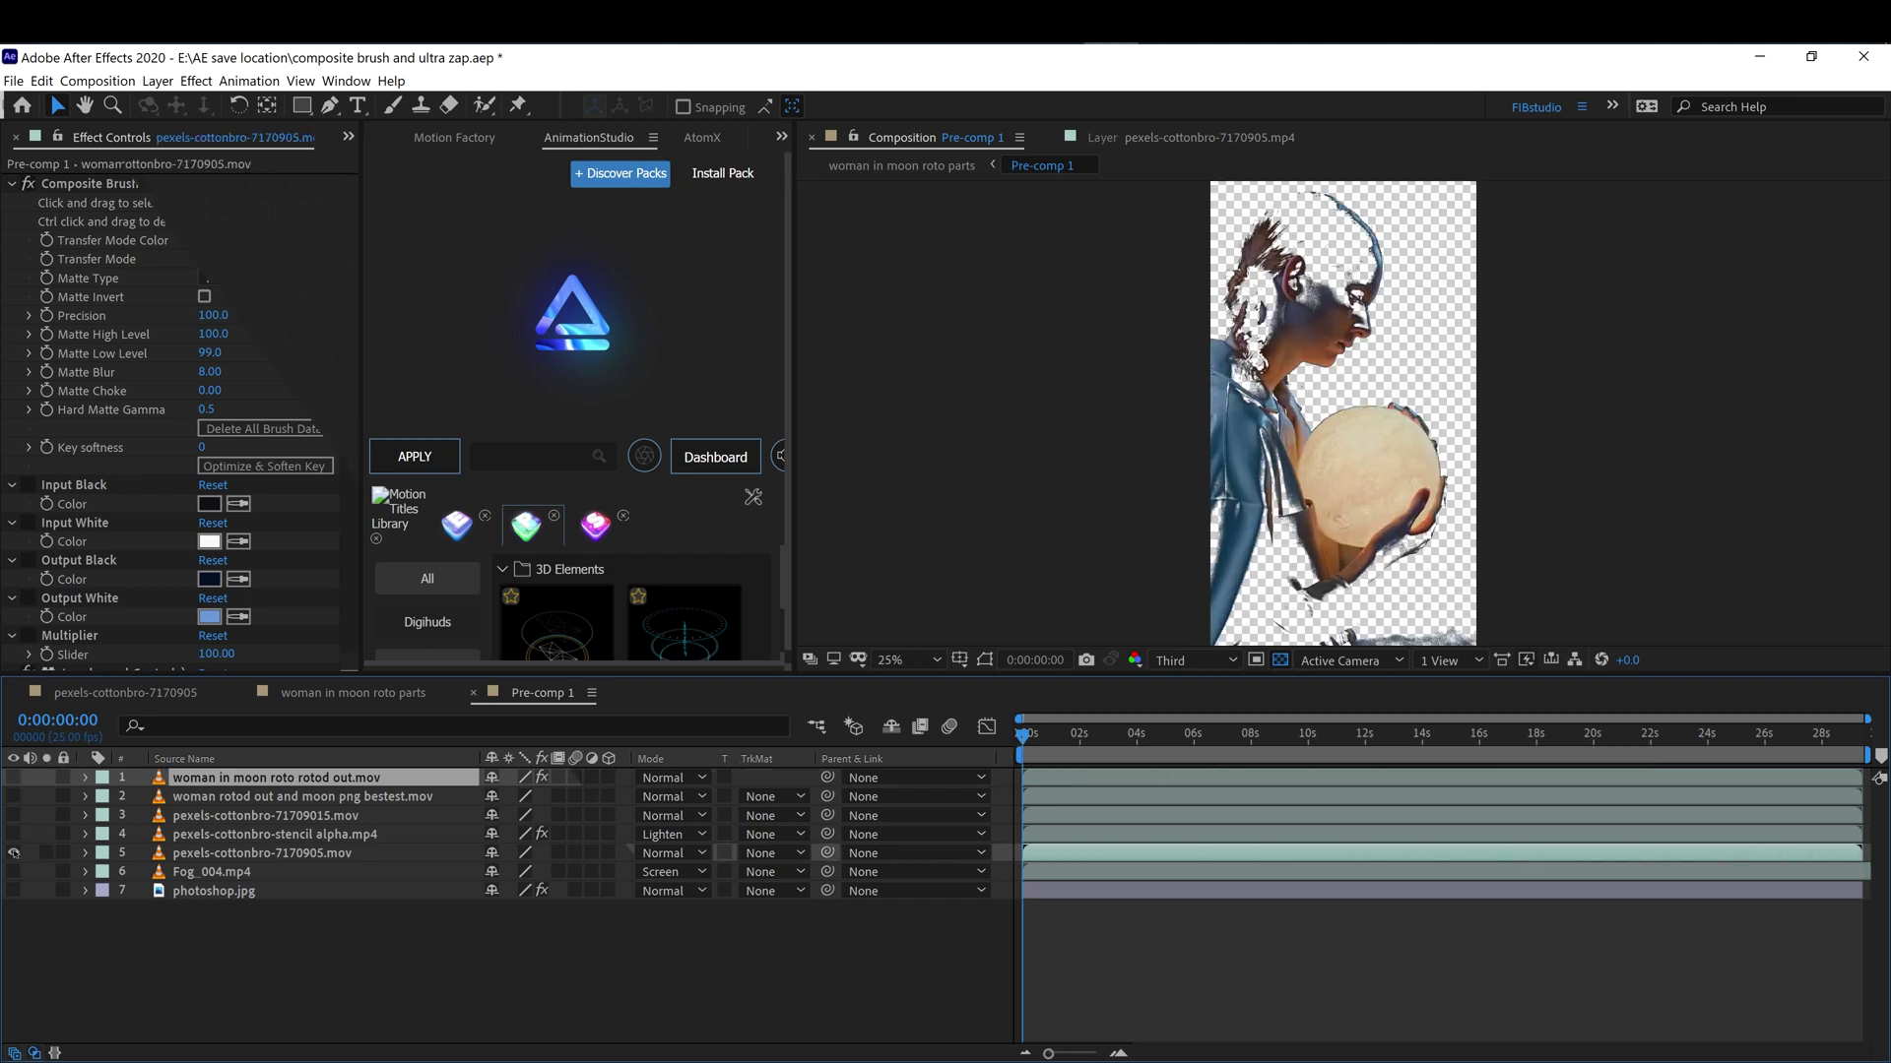
{"action": "left_click", "coordinate": [14, 853]}
Show and select the Fog_004 layer, then preview its animation.
{"action": "left_click", "coordinate": [14, 871]}
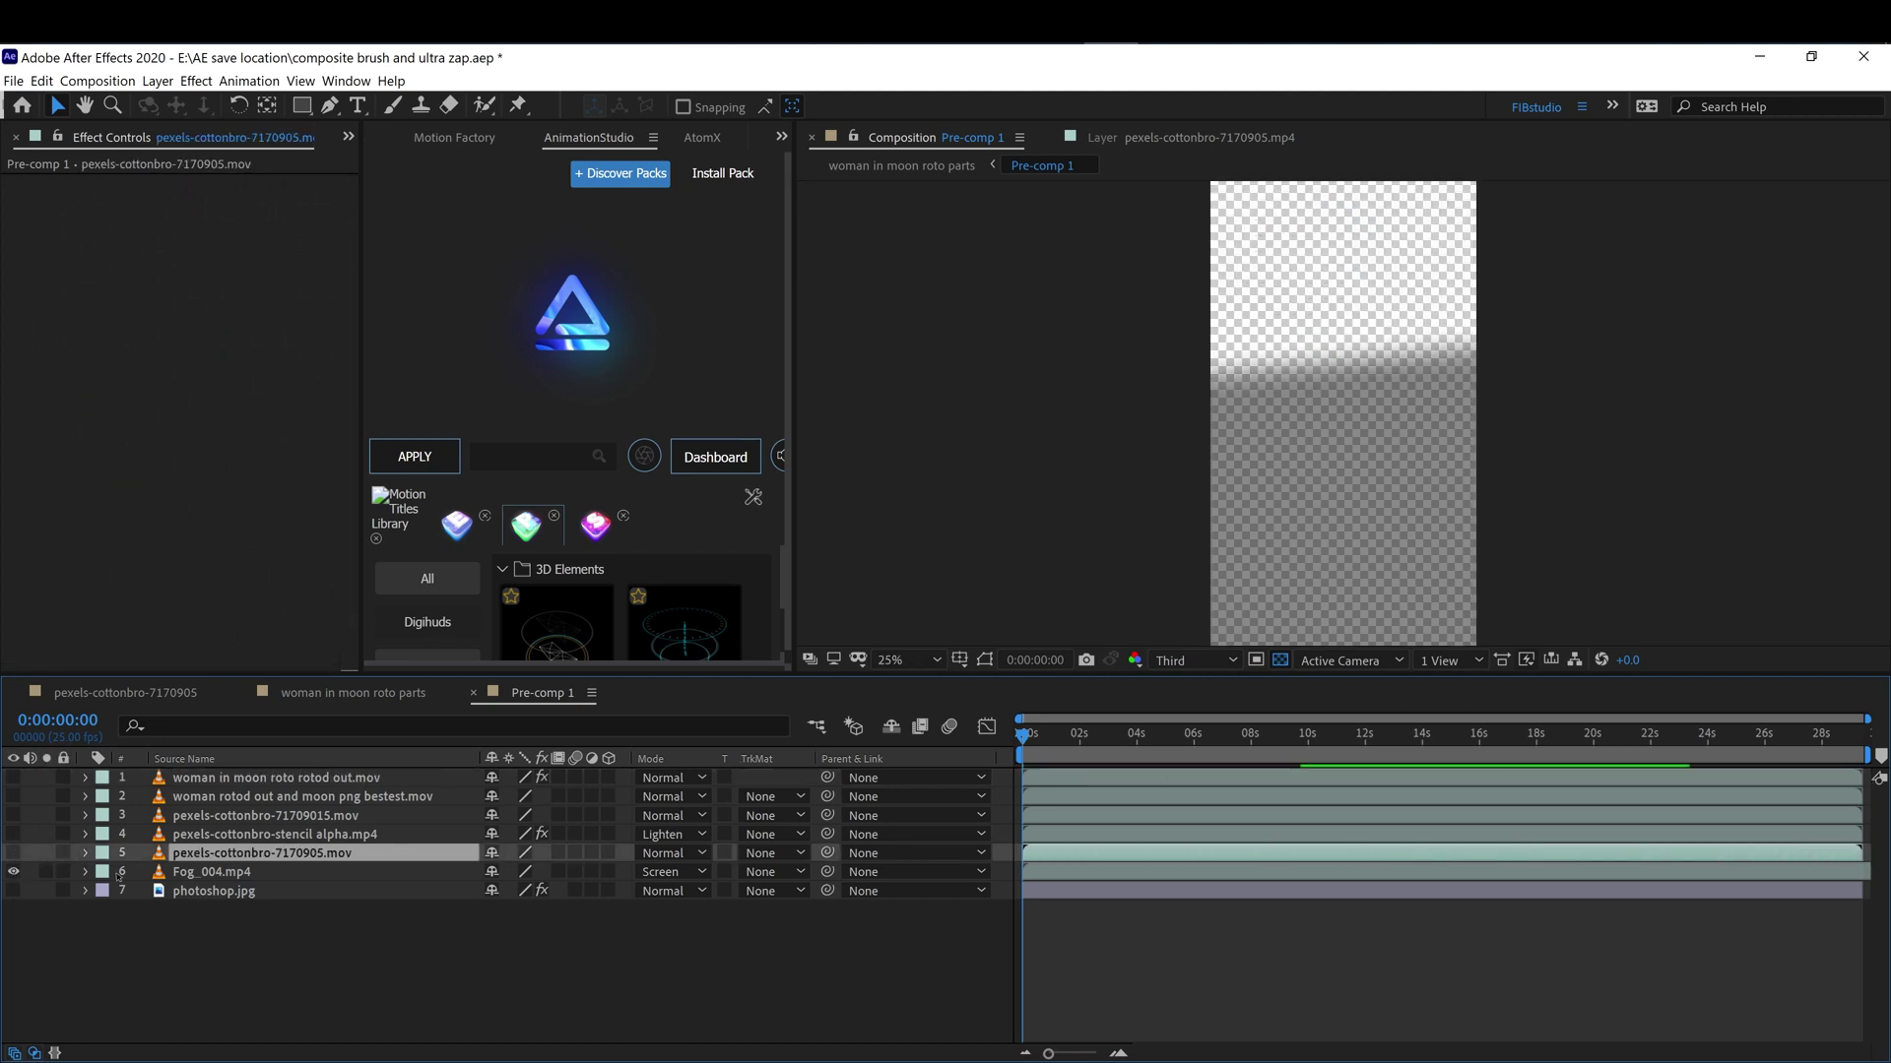
{"action": "left_click", "coordinate": [235, 874]}
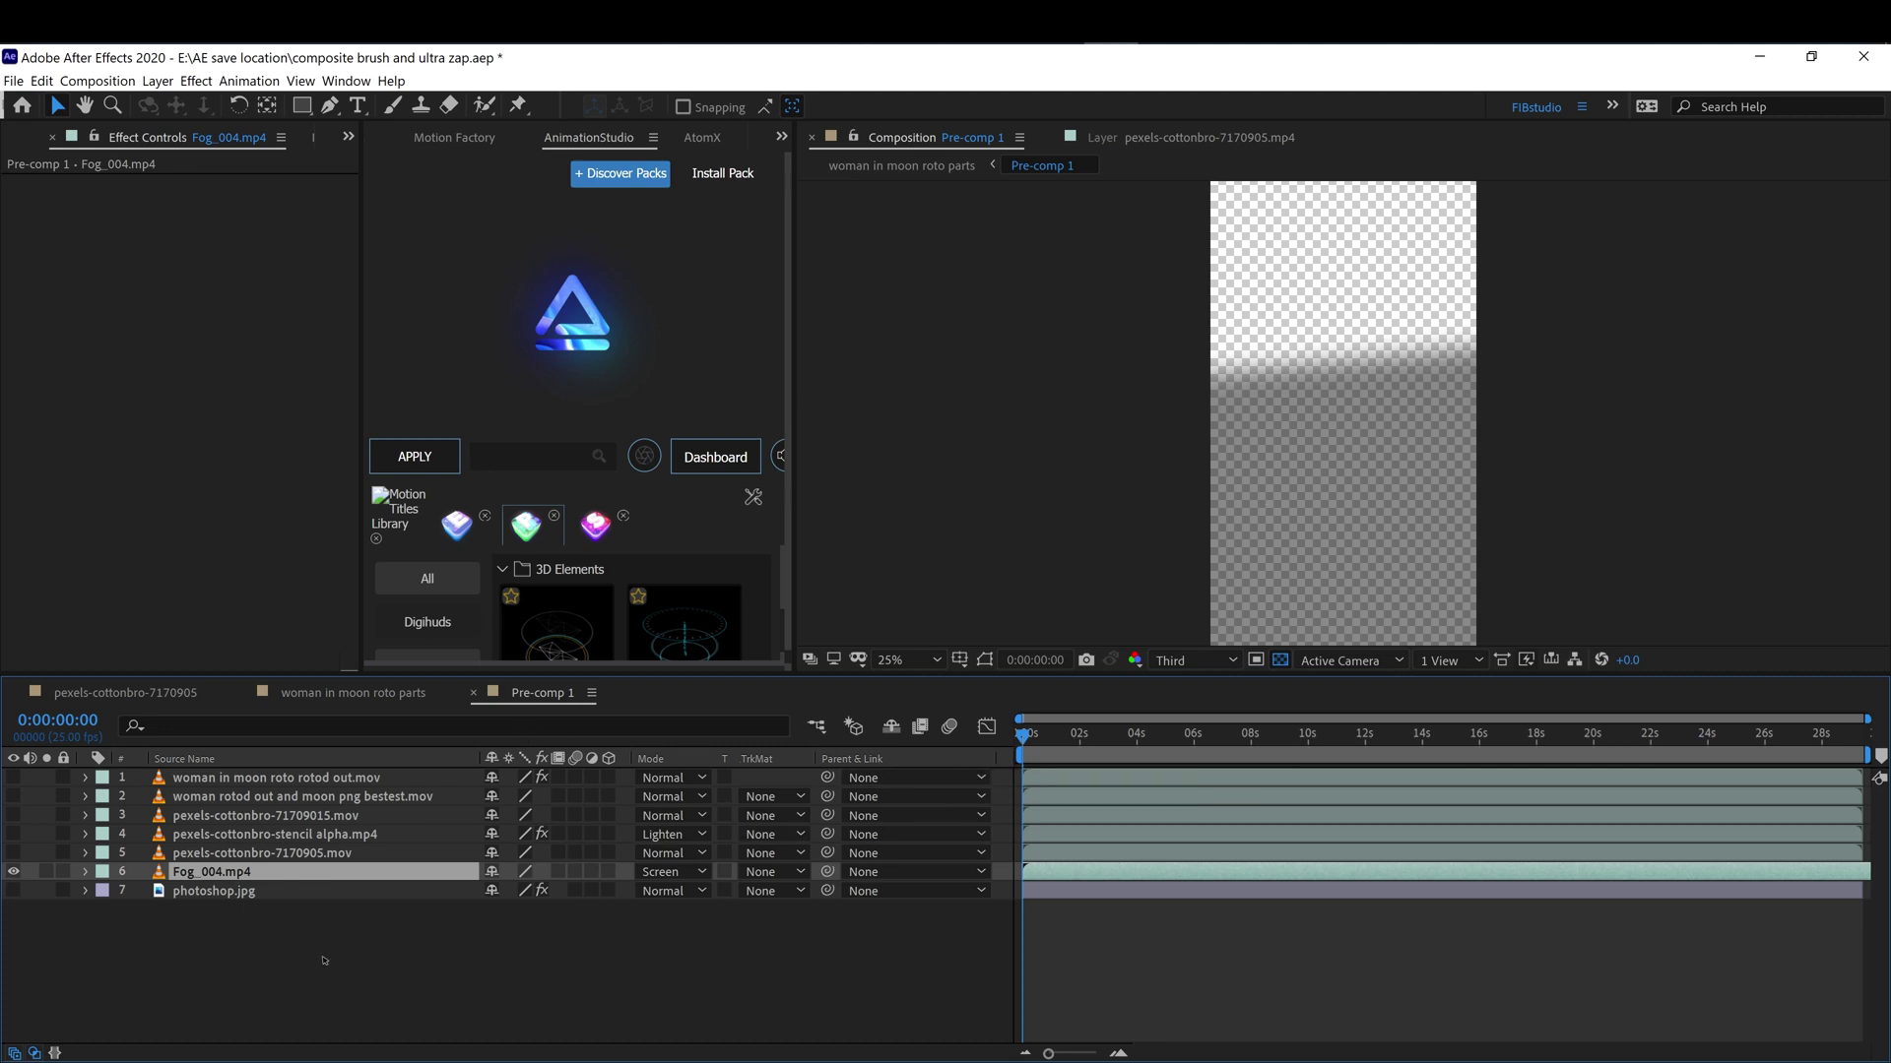
{"action": "key", "text": "space"}
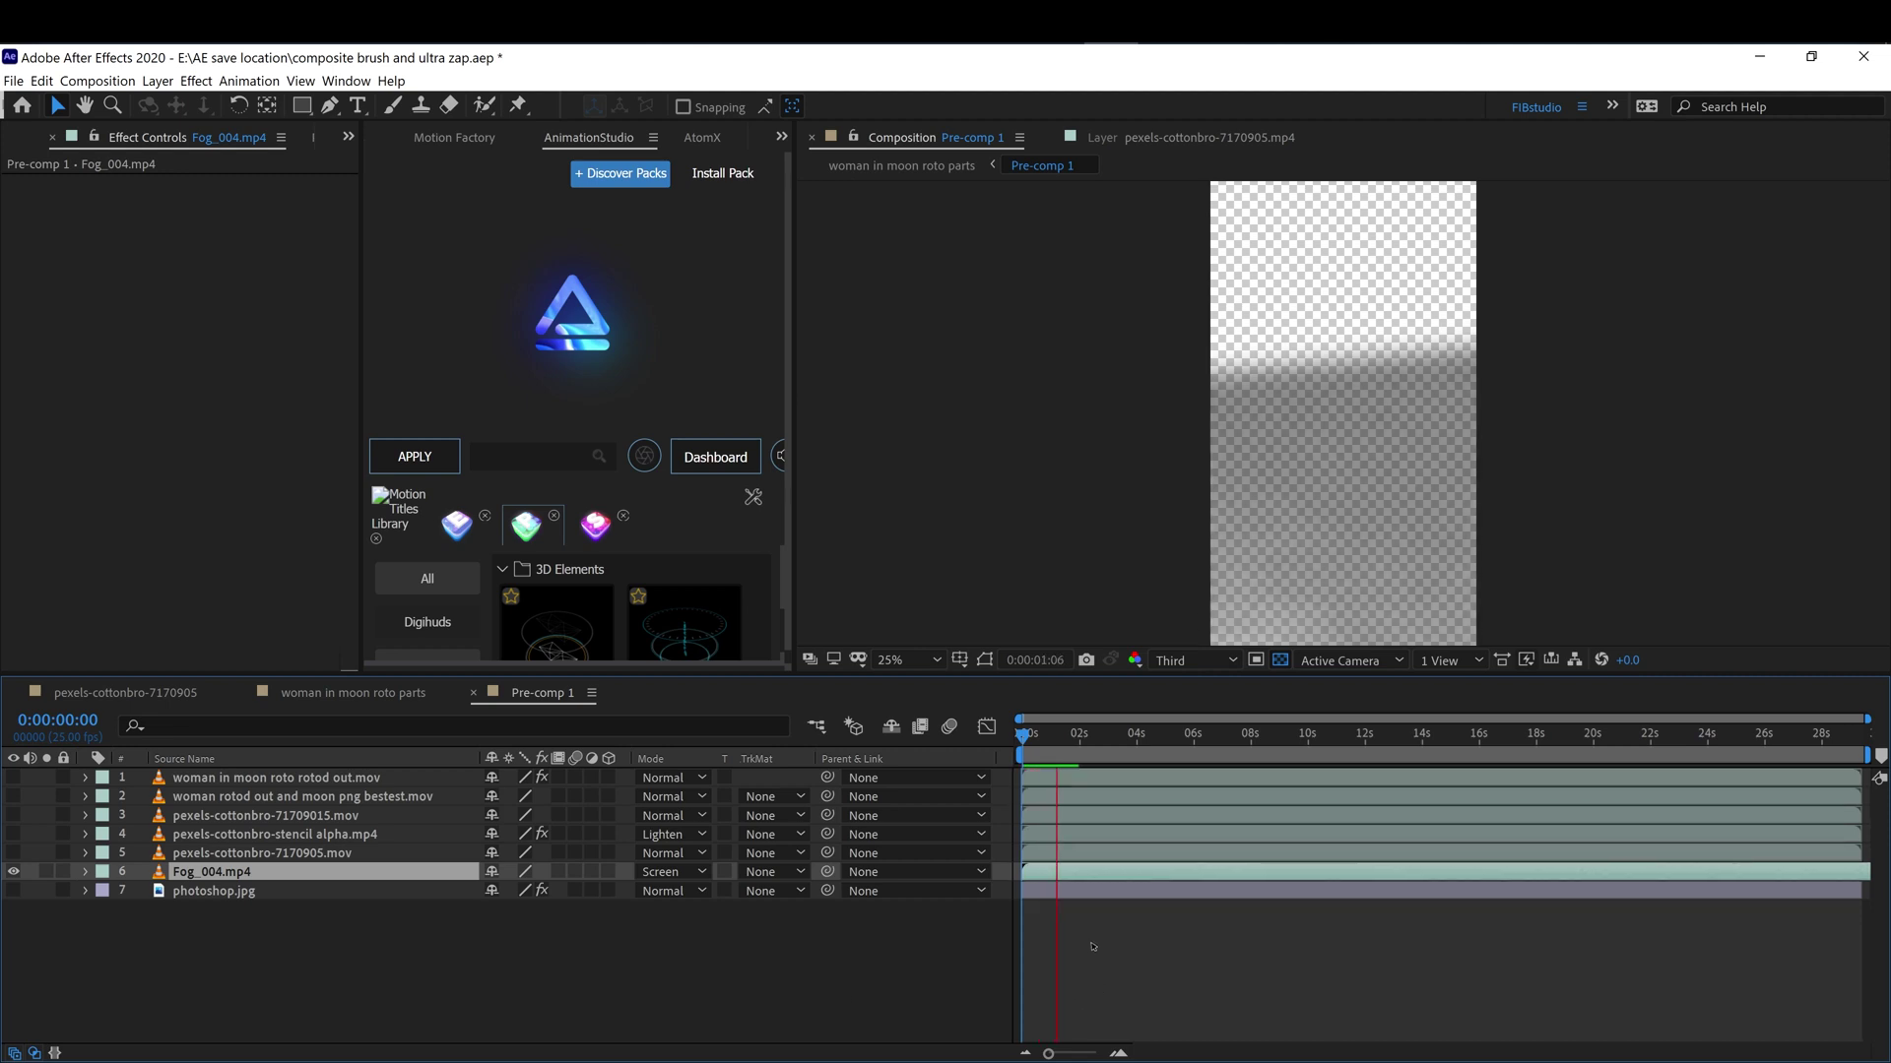
{"action": "key", "text": "space"}
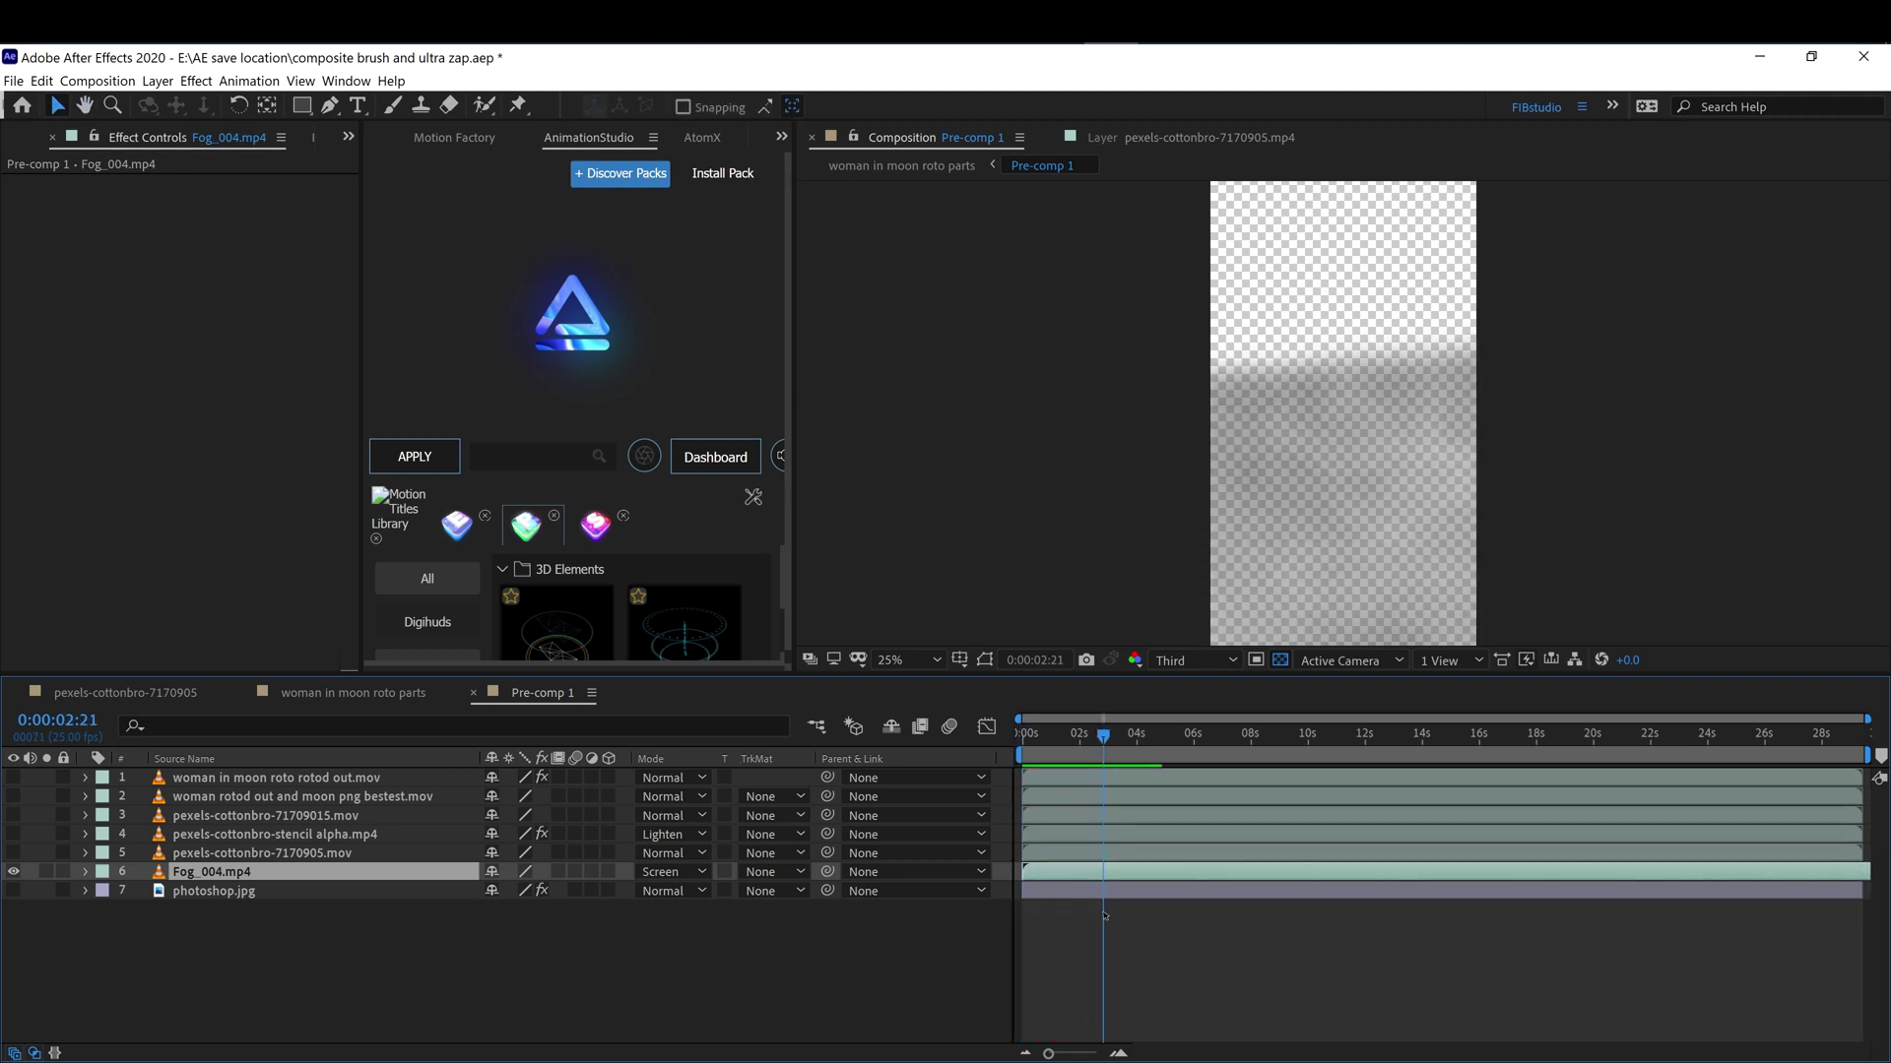
Turn on the blue forest background, cut-out woman, moon stencil and fog layers, and select the stencil layer.
{"action": "left_click", "coordinate": [13, 891]}
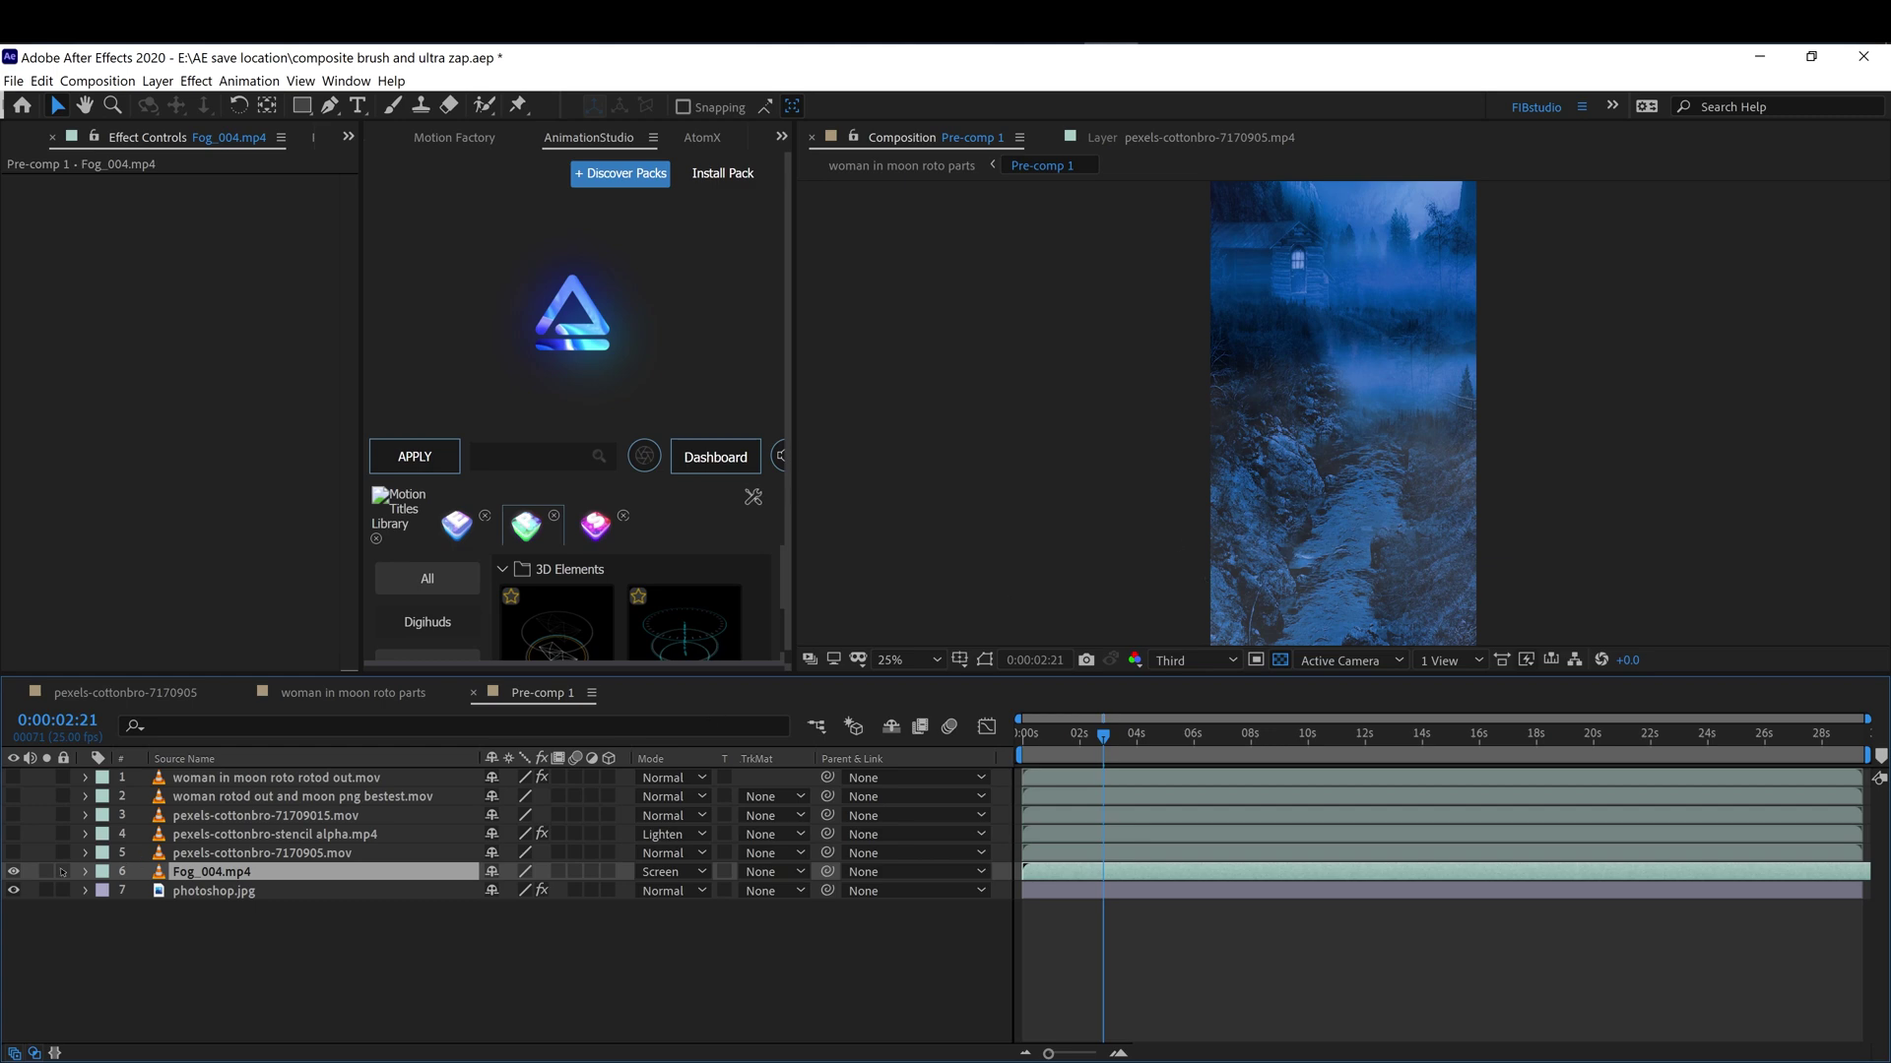
{"action": "left_click", "coordinate": [12, 872]}
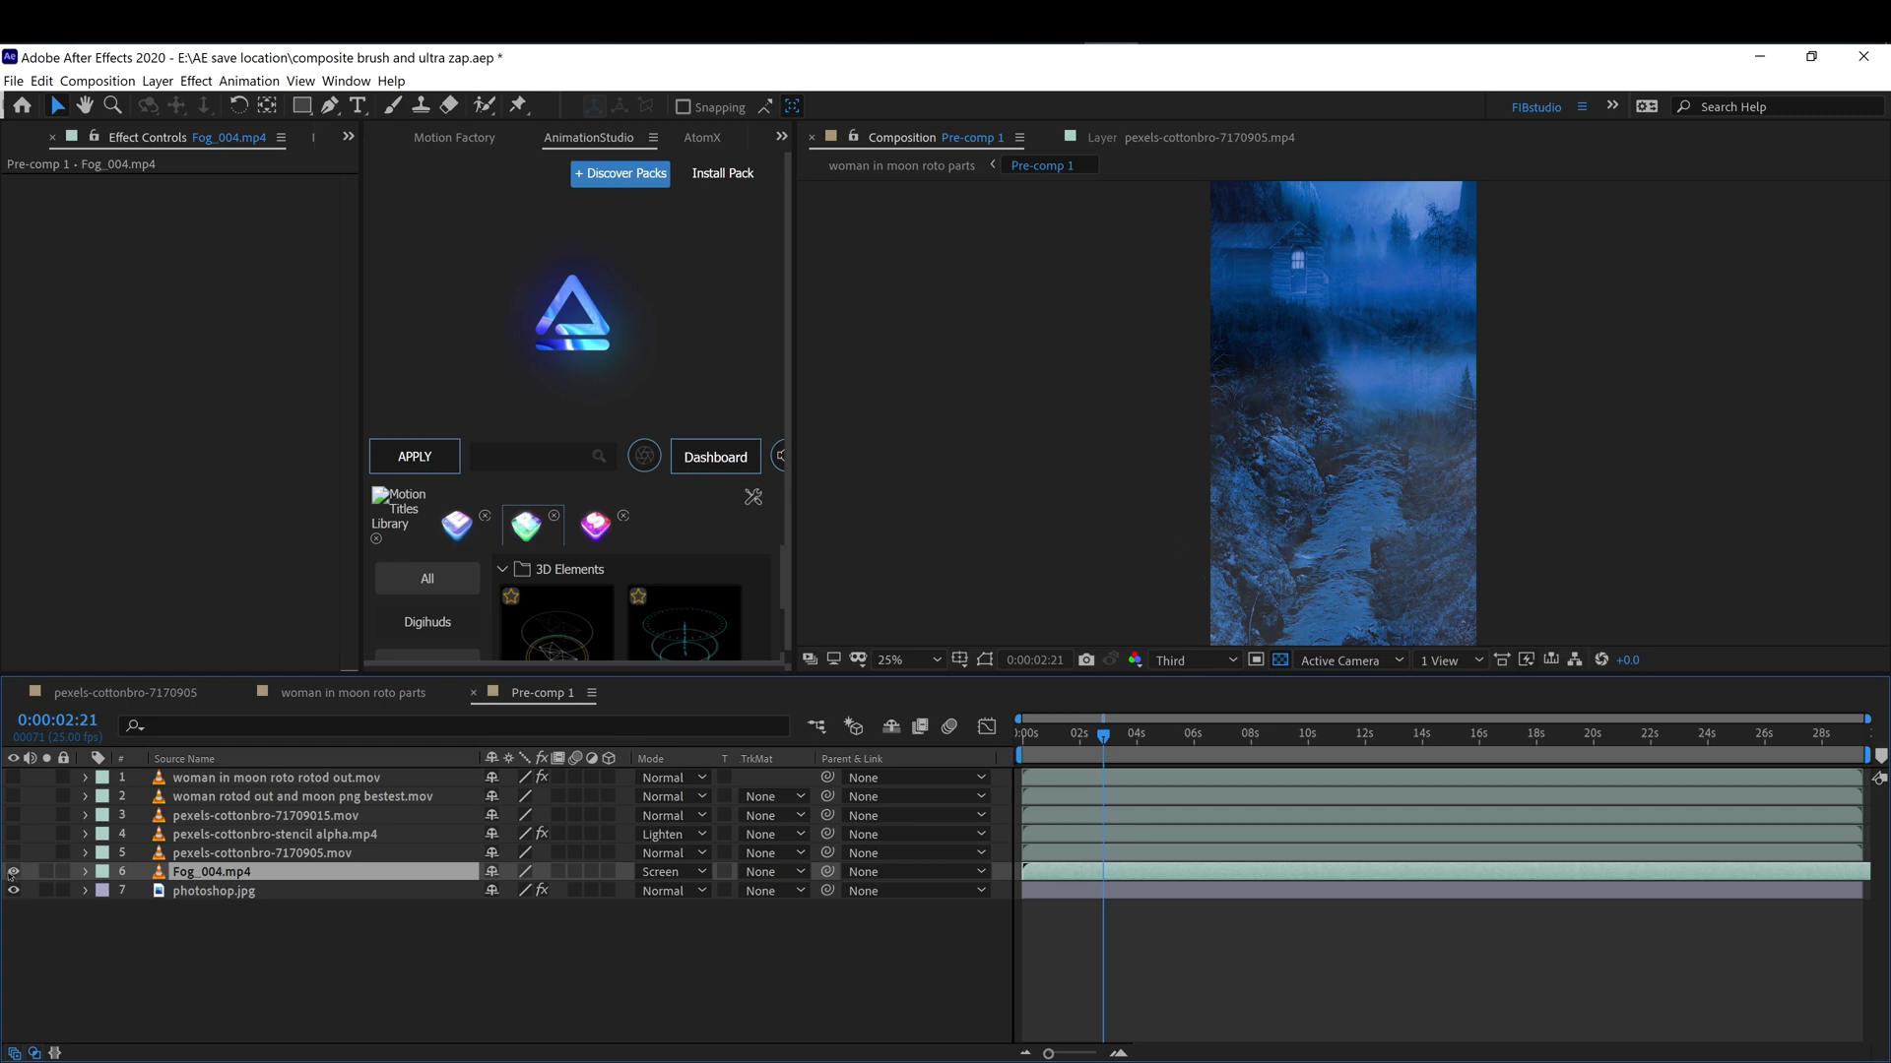
{"action": "left_click", "coordinate": [14, 778]}
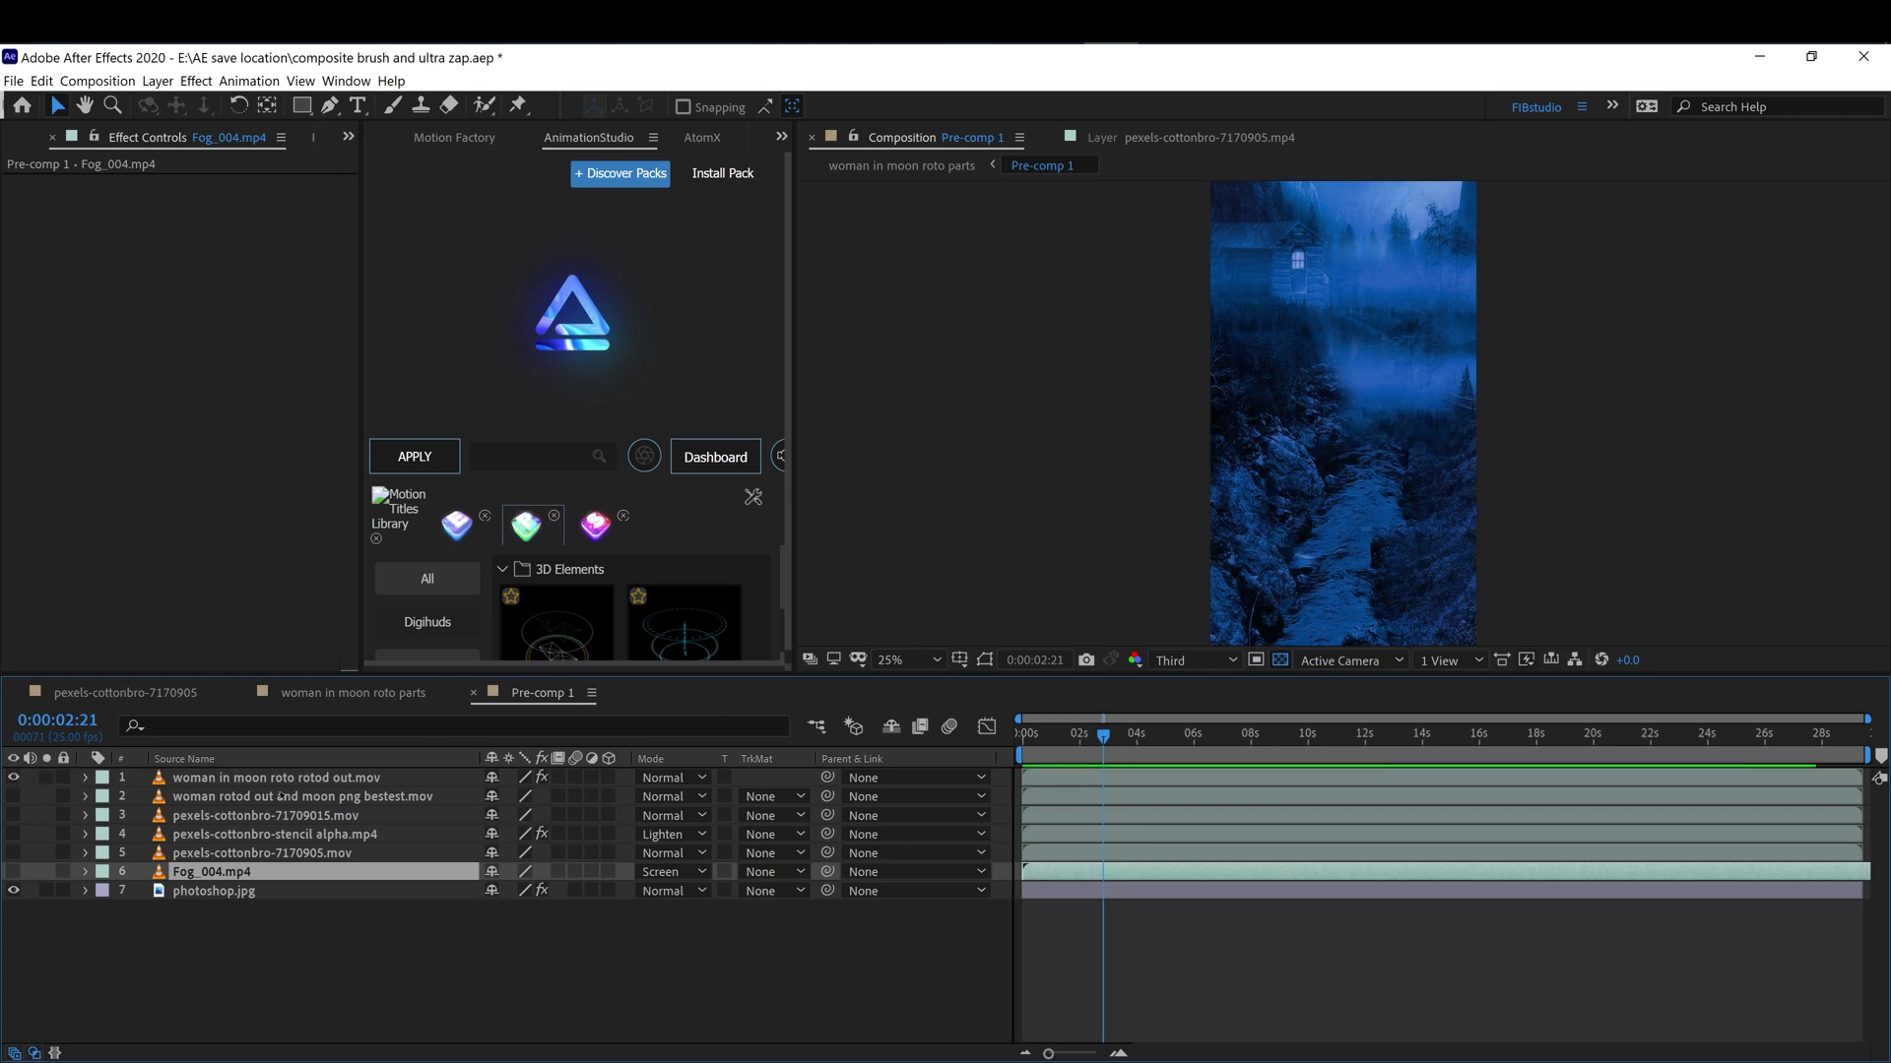
{"action": "left_click", "coordinate": [13, 834]}
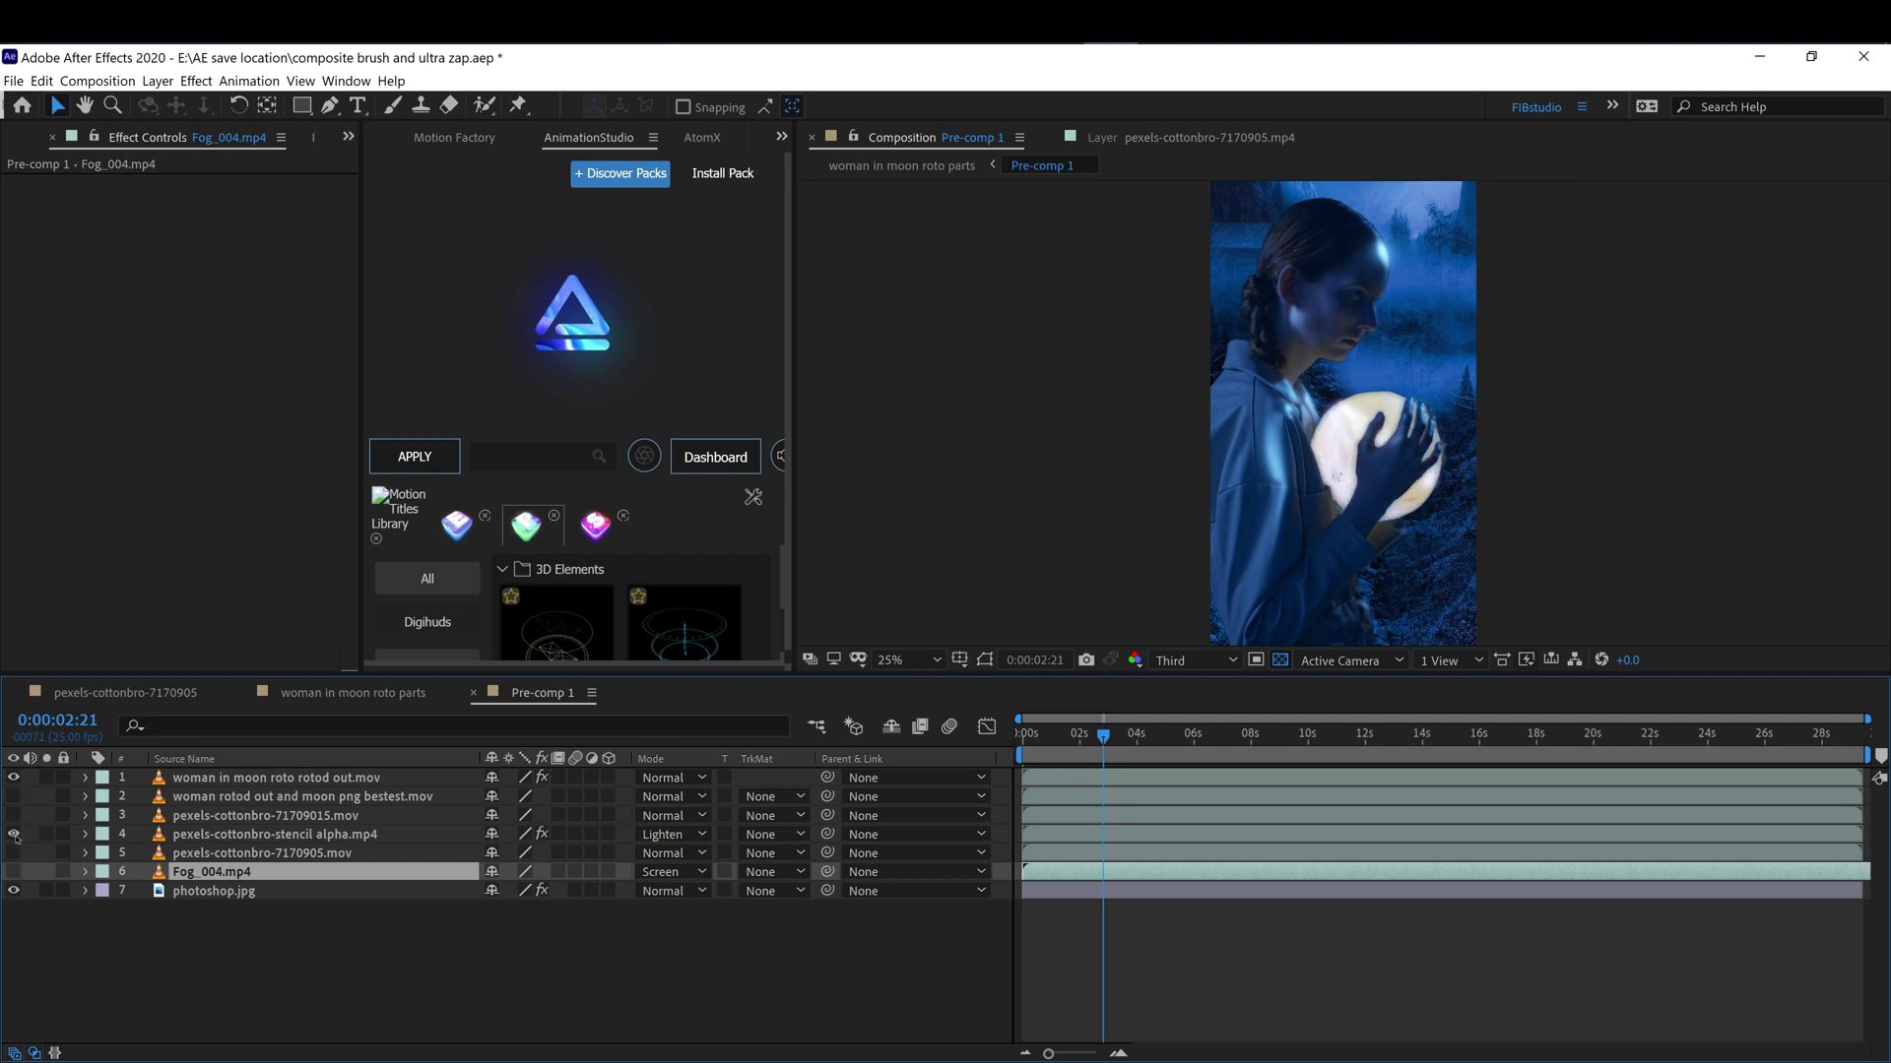
{"action": "left_click", "coordinate": [14, 871]}
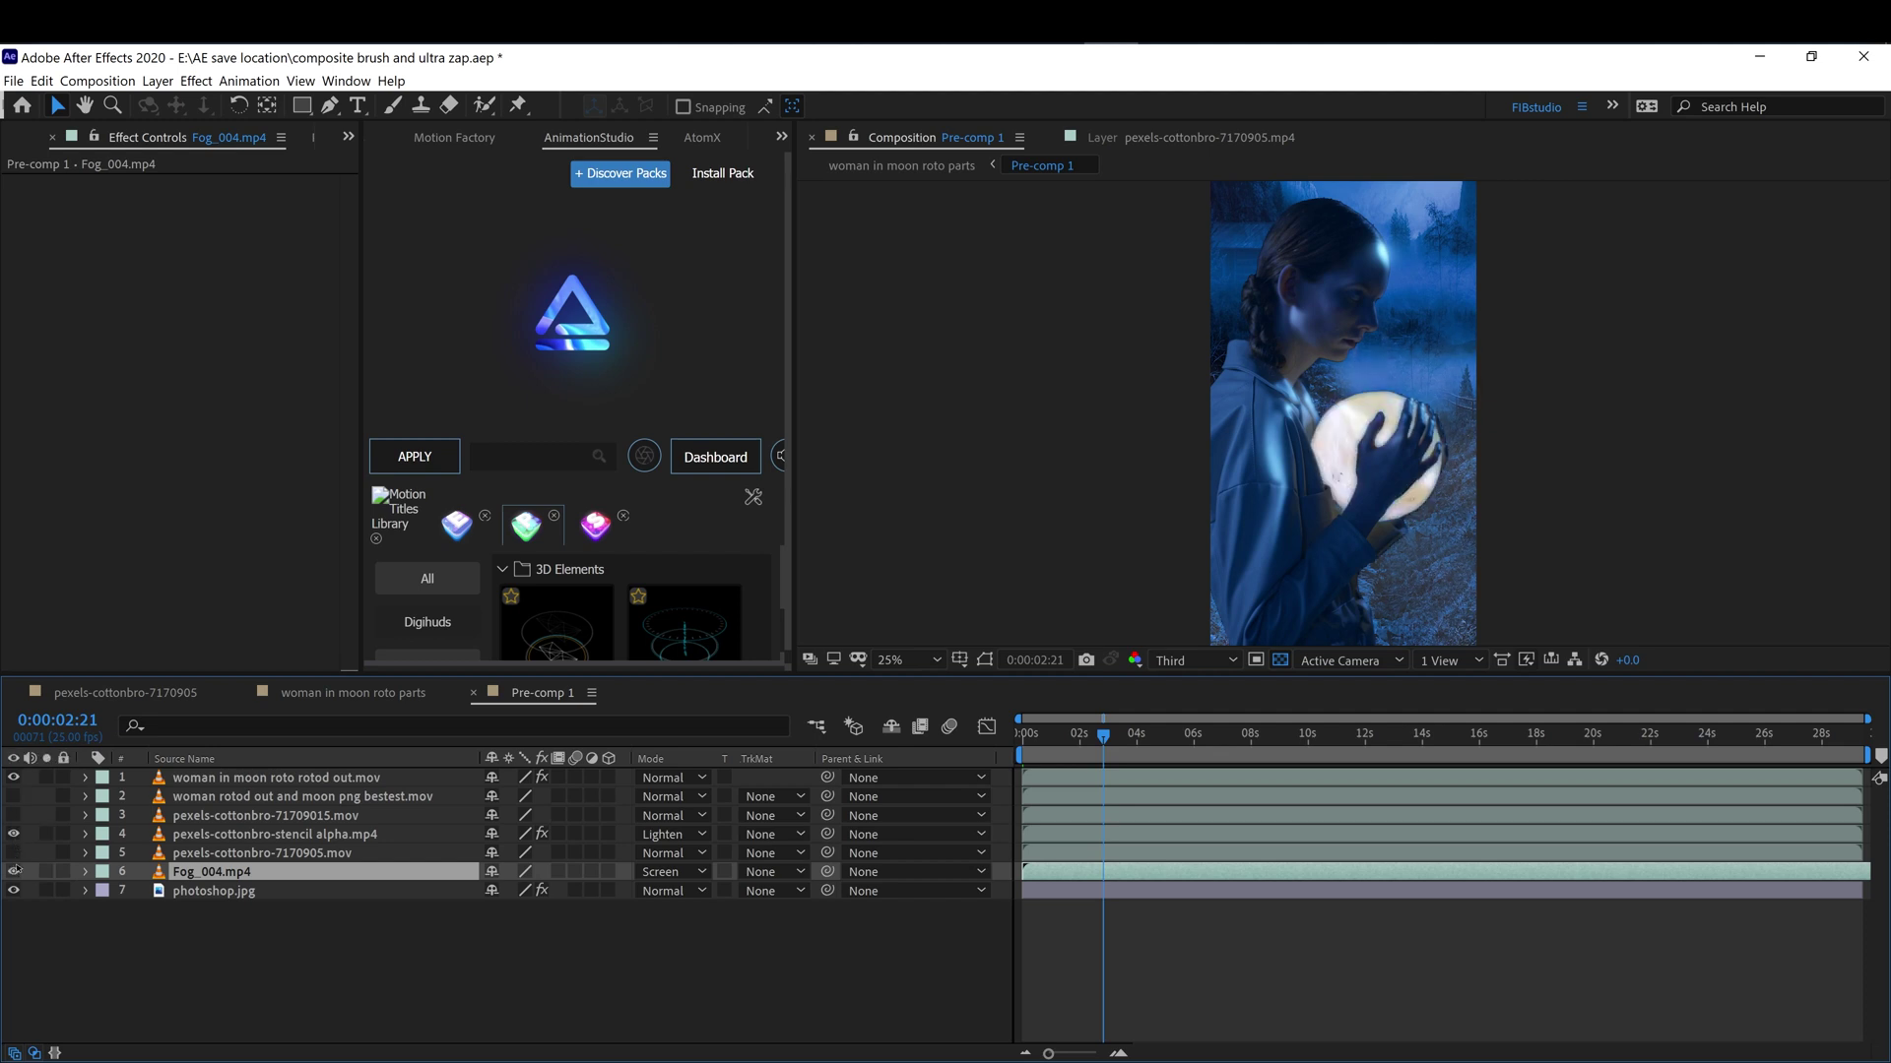
{"action": "left_click", "coordinate": [207, 834]}
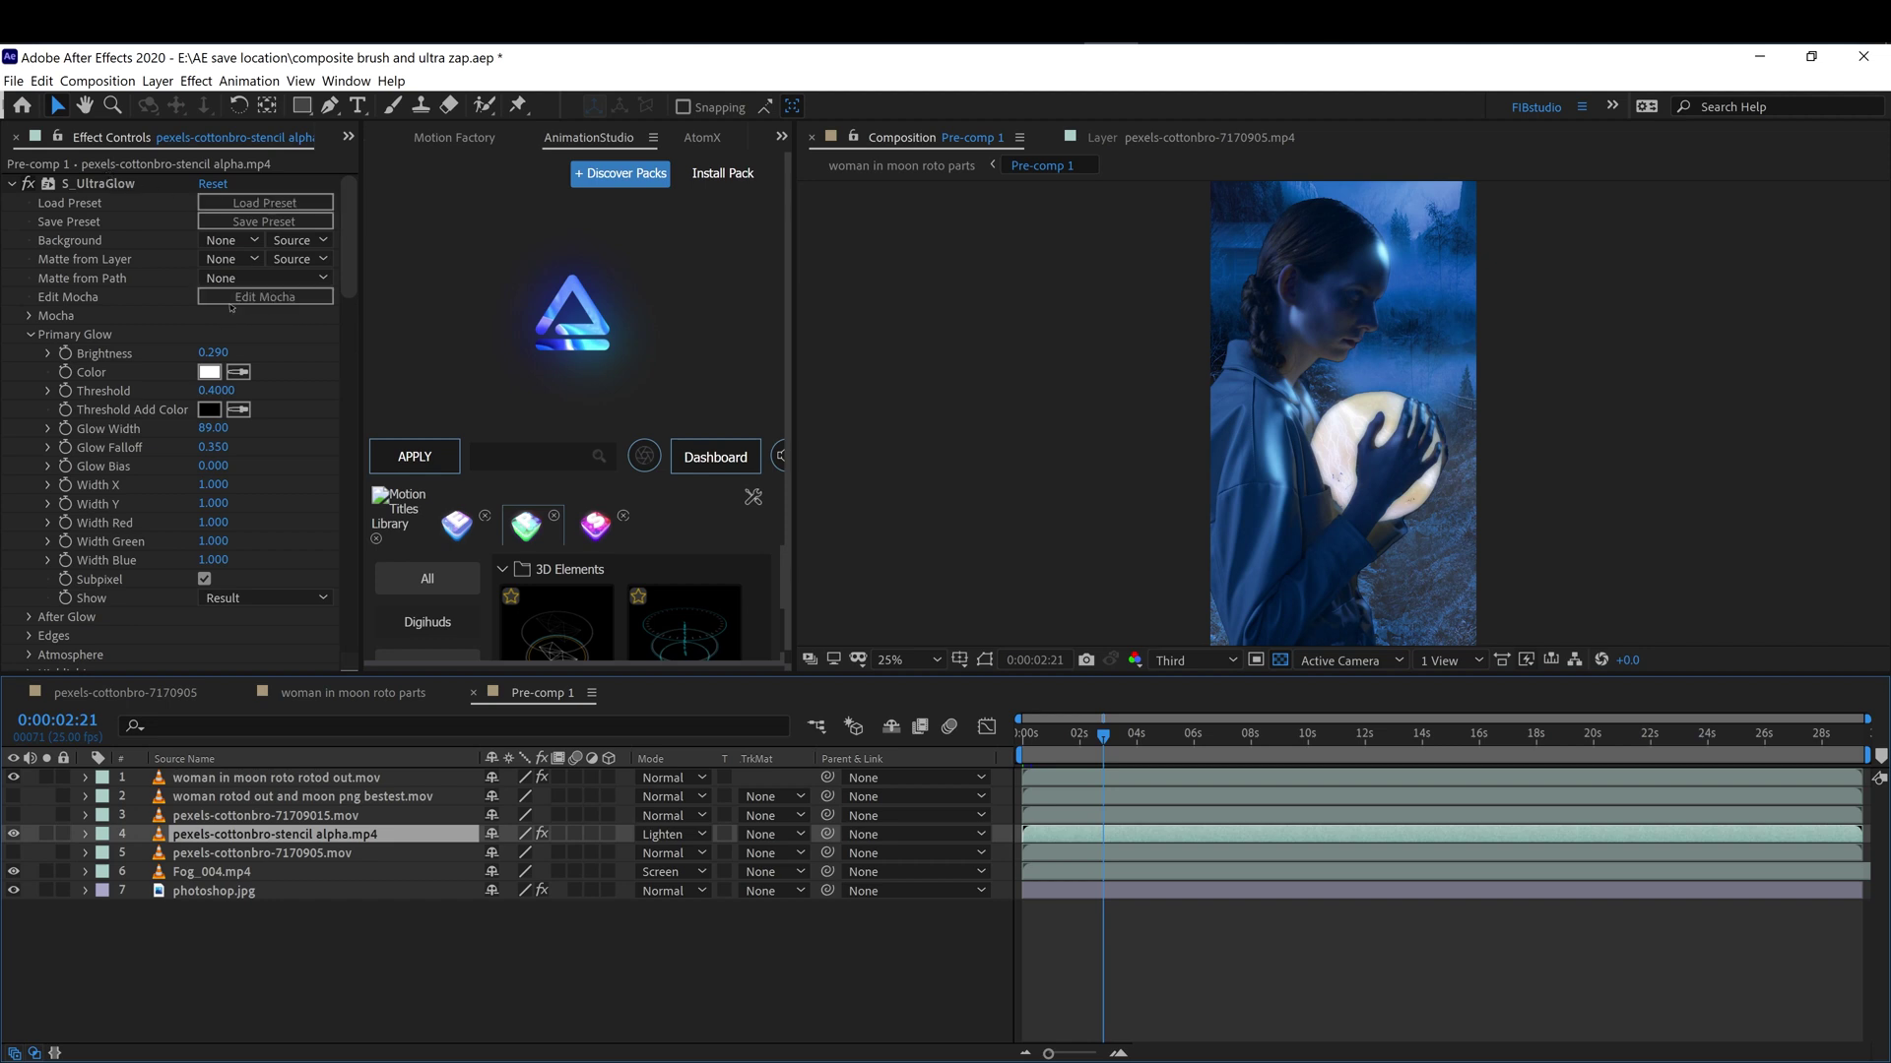
In S_UltraZap, set the zap matte layer to the stencil alpha layer and keep the UltraZap mode.
{"action": "left_click", "coordinate": [28, 317]}
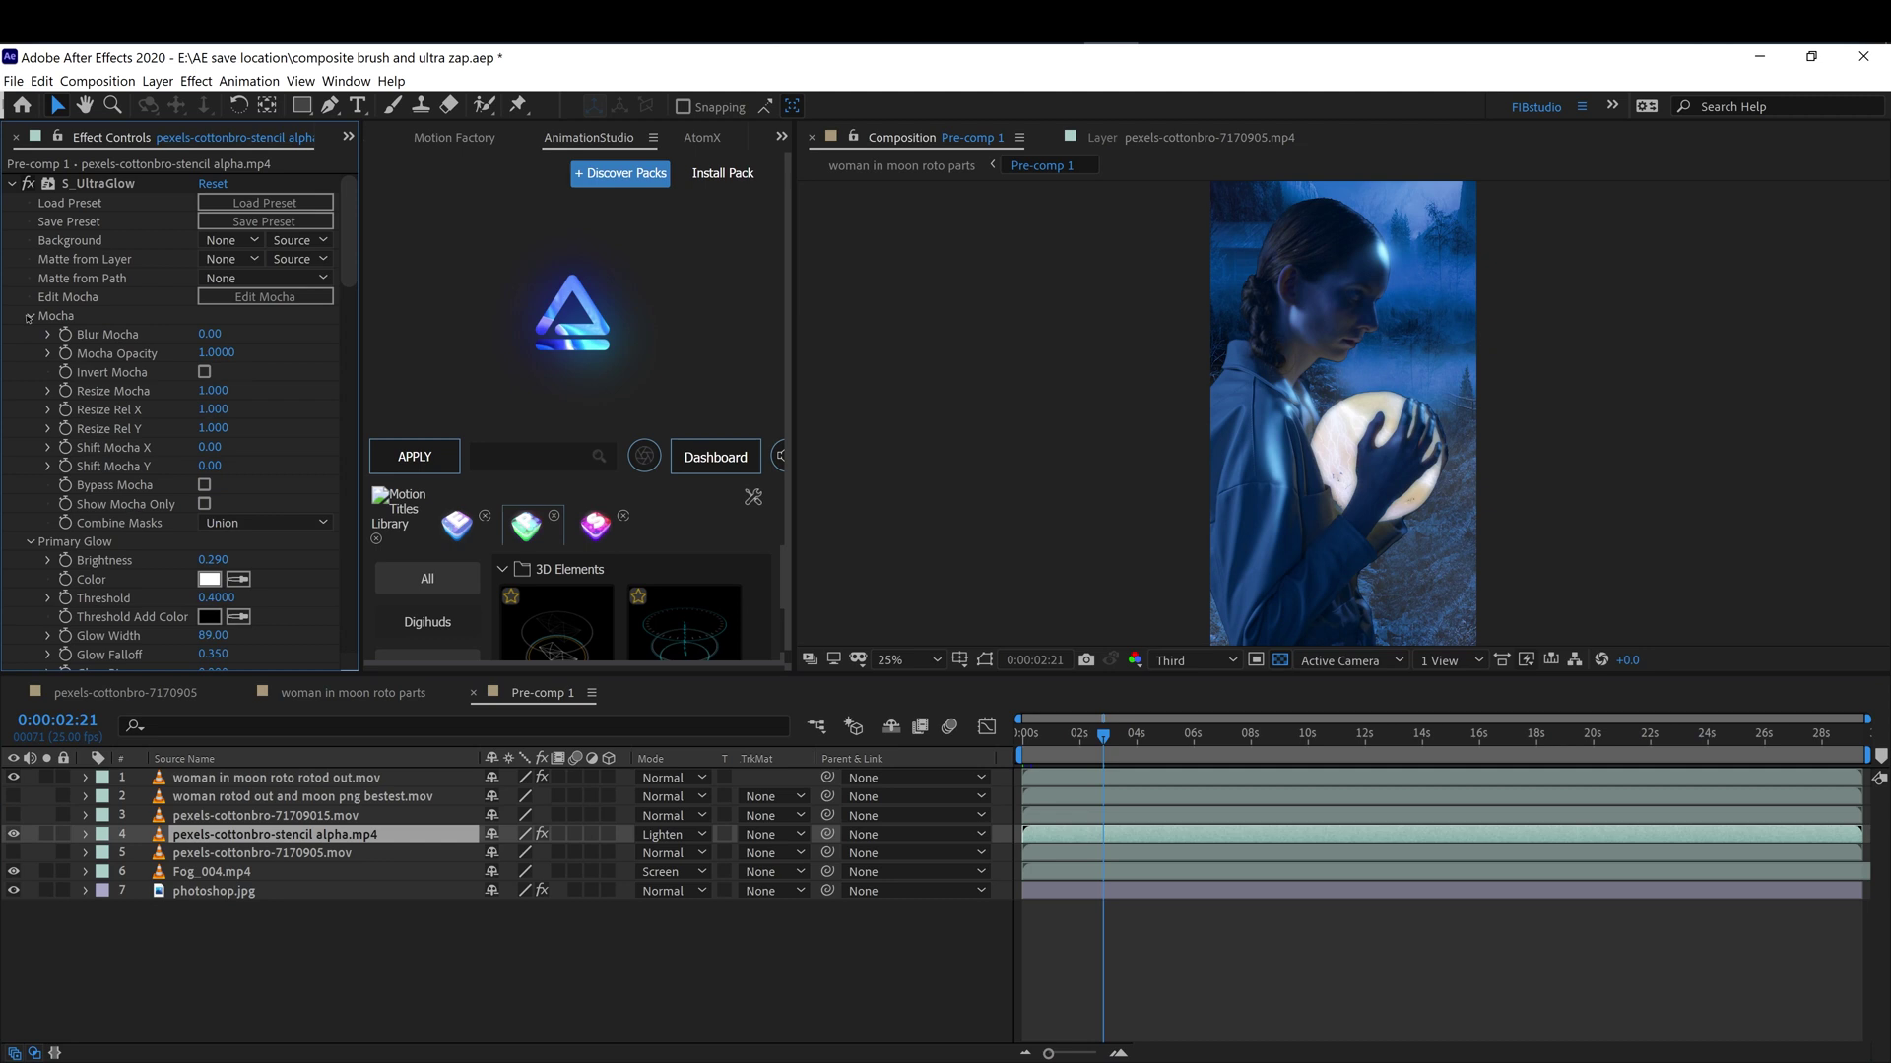
{"action": "scroll", "coordinate": [299, 505], "scroll_direction": "down", "scroll_amount": 5}
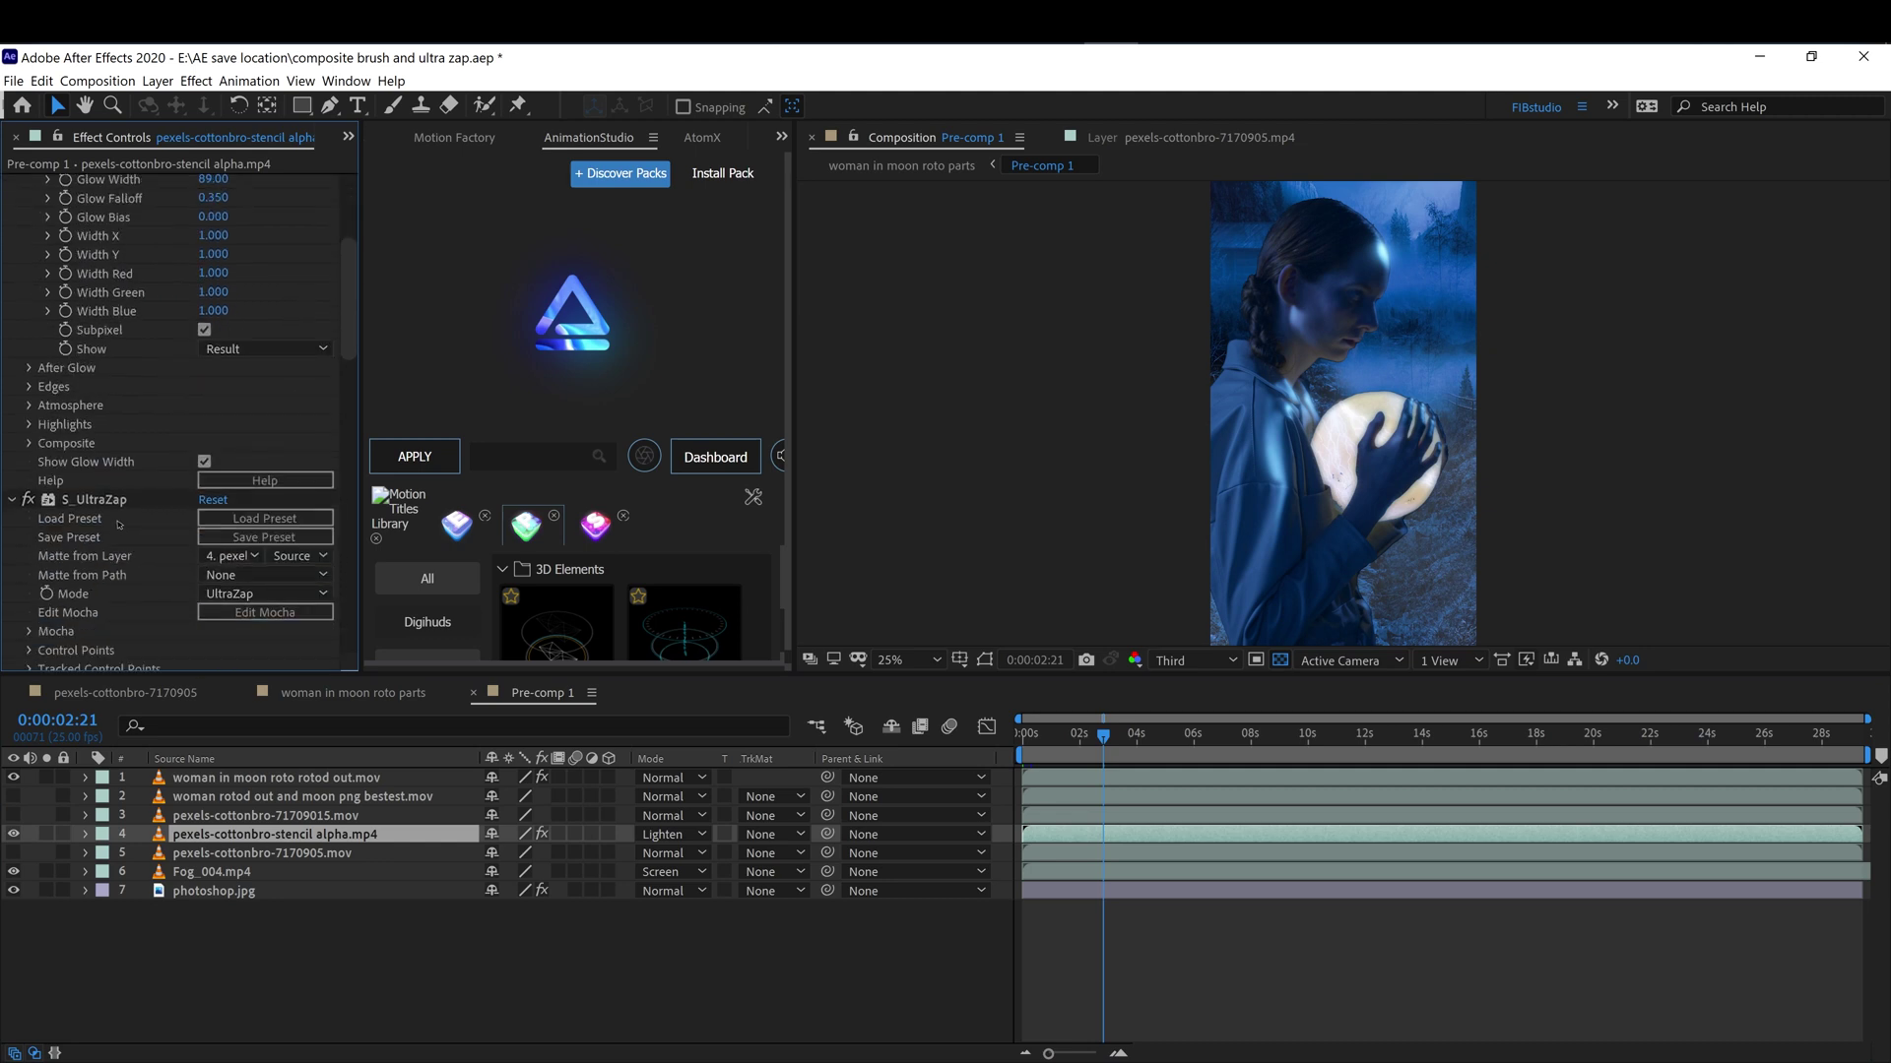
{"action": "scroll", "coordinate": [105, 558], "scroll_direction": "down", "scroll_amount": 2}
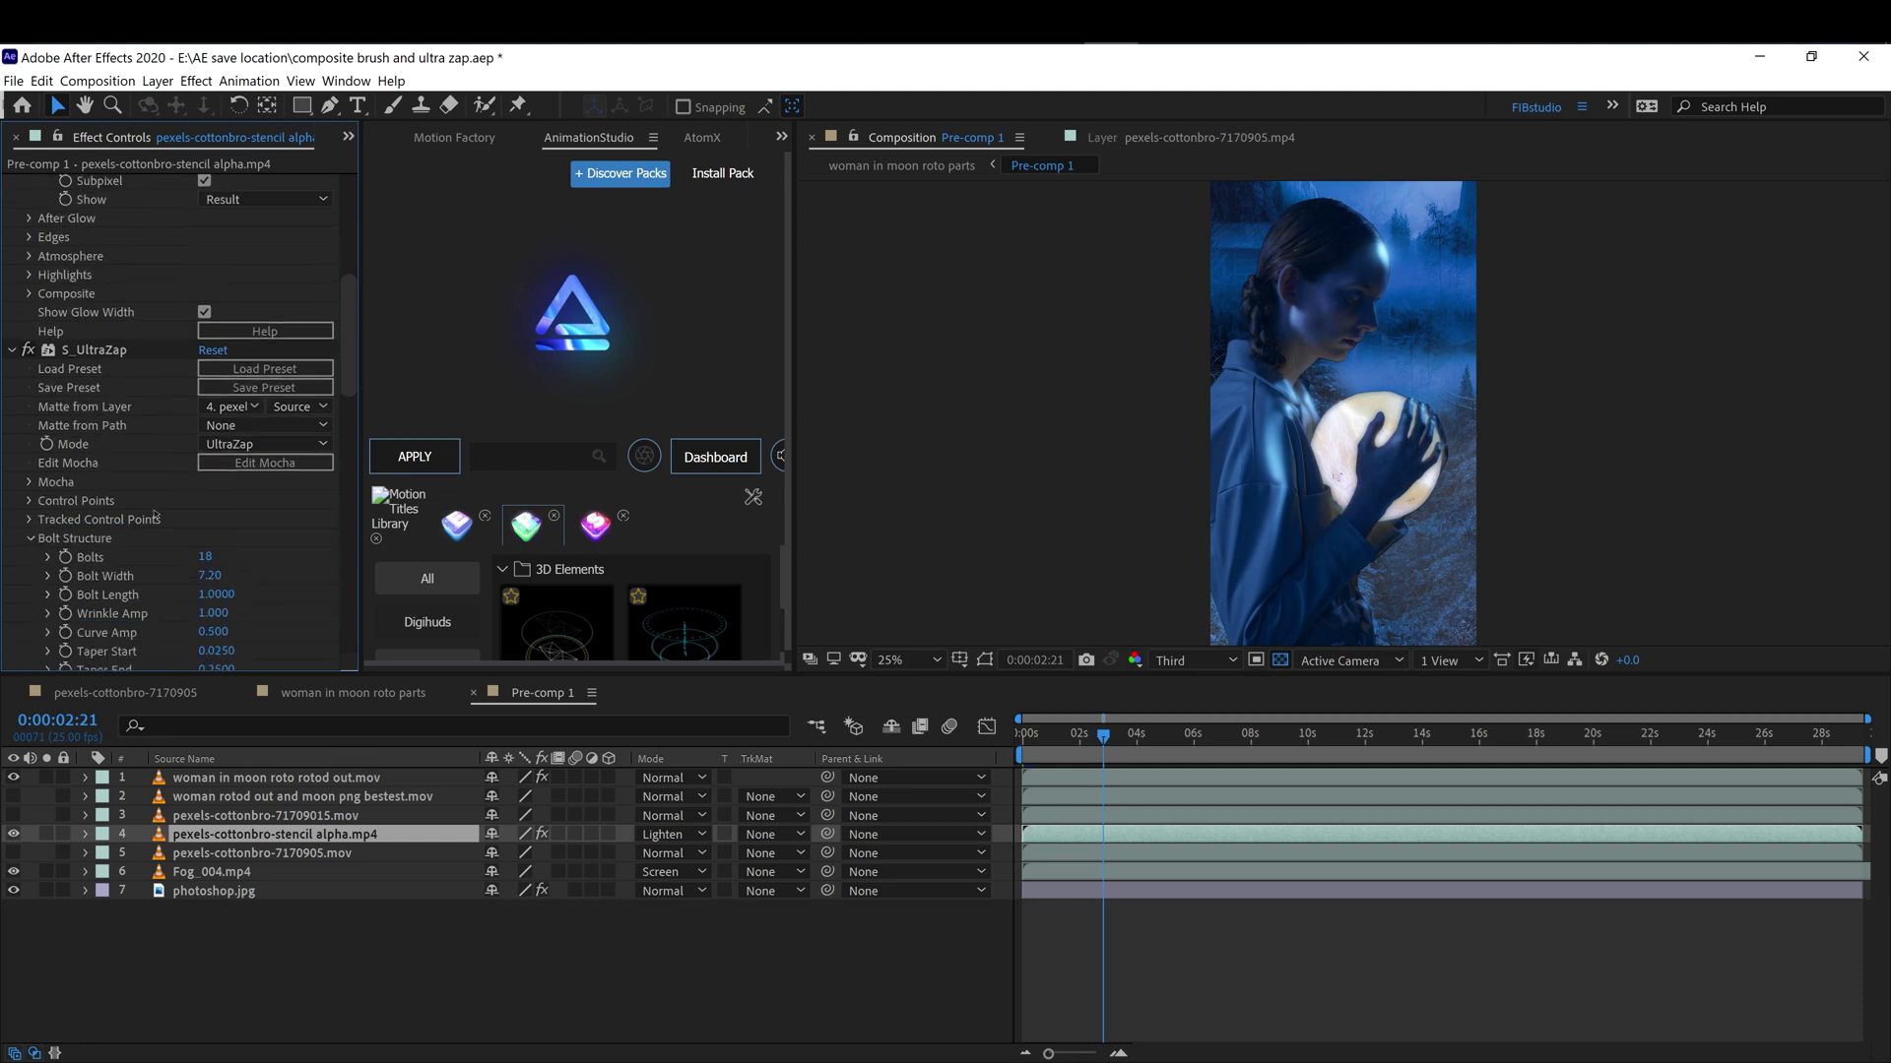
{"action": "left_click", "coordinate": [230, 407]}
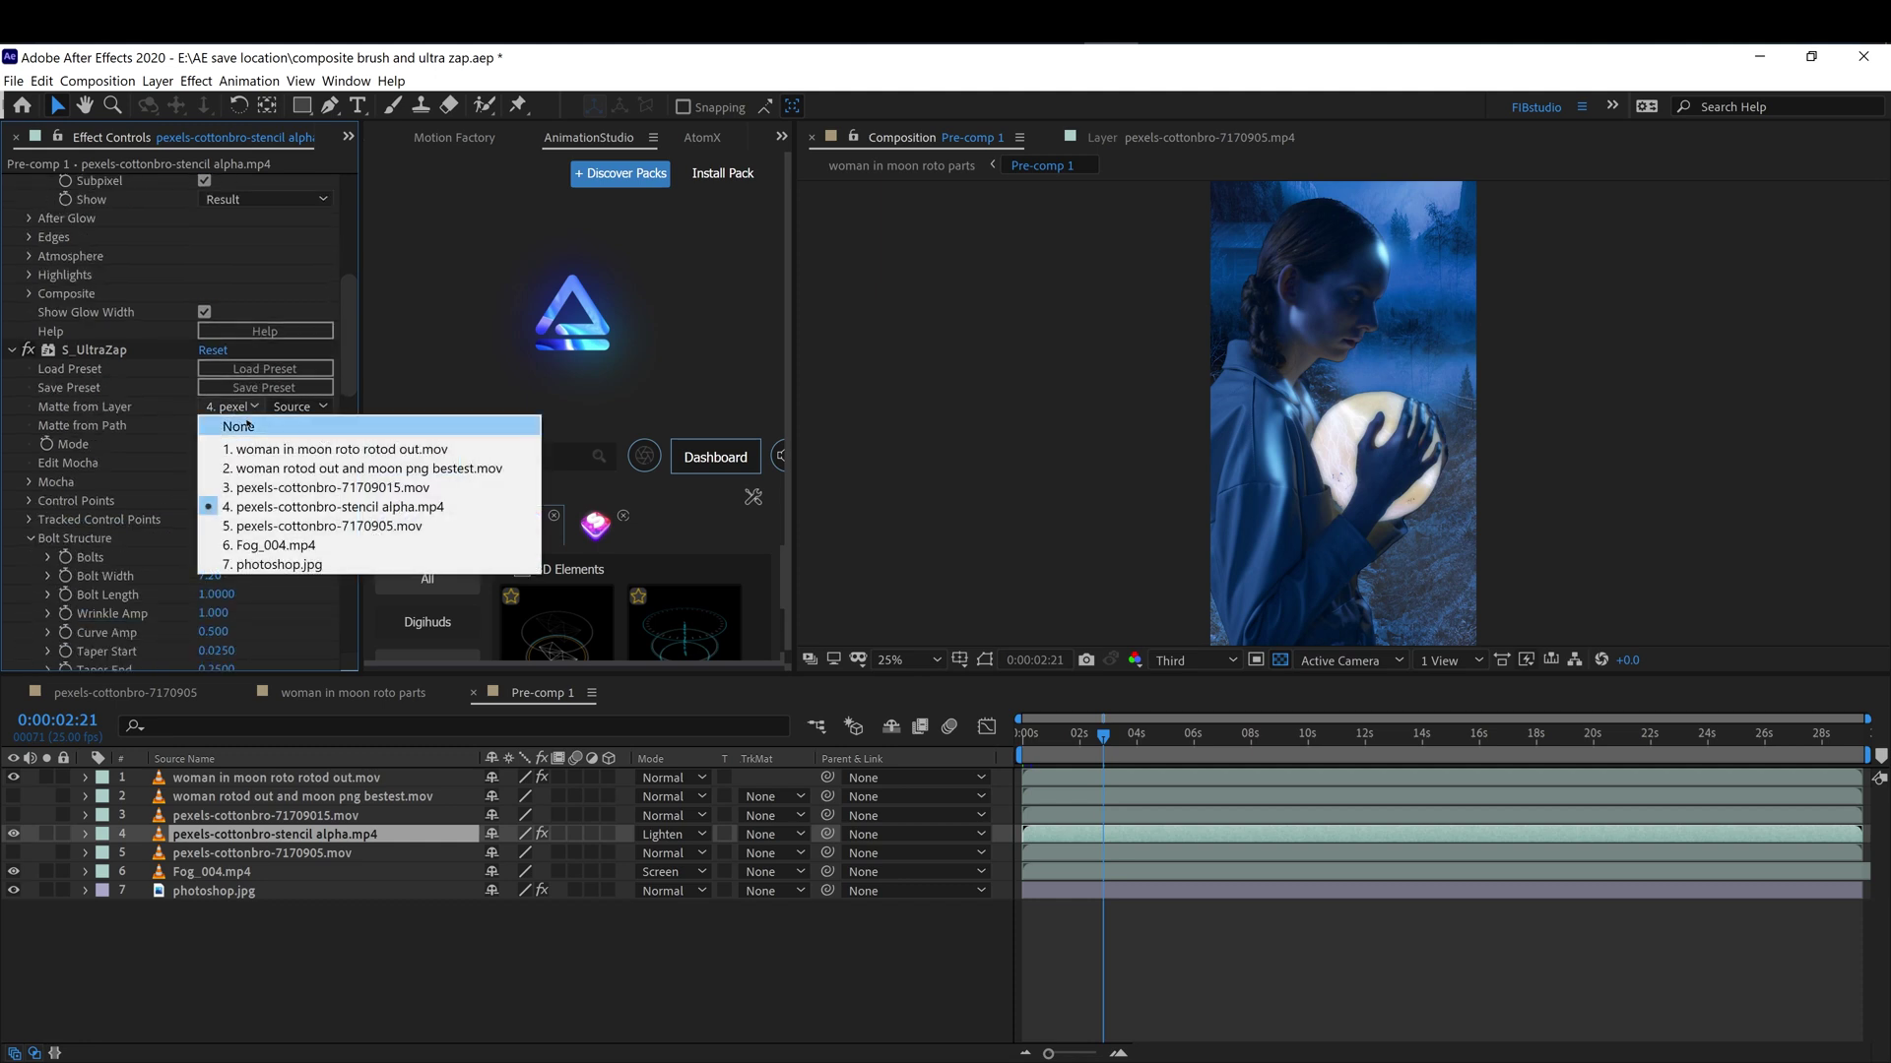
{"action": "left_click", "coordinate": [248, 423]}
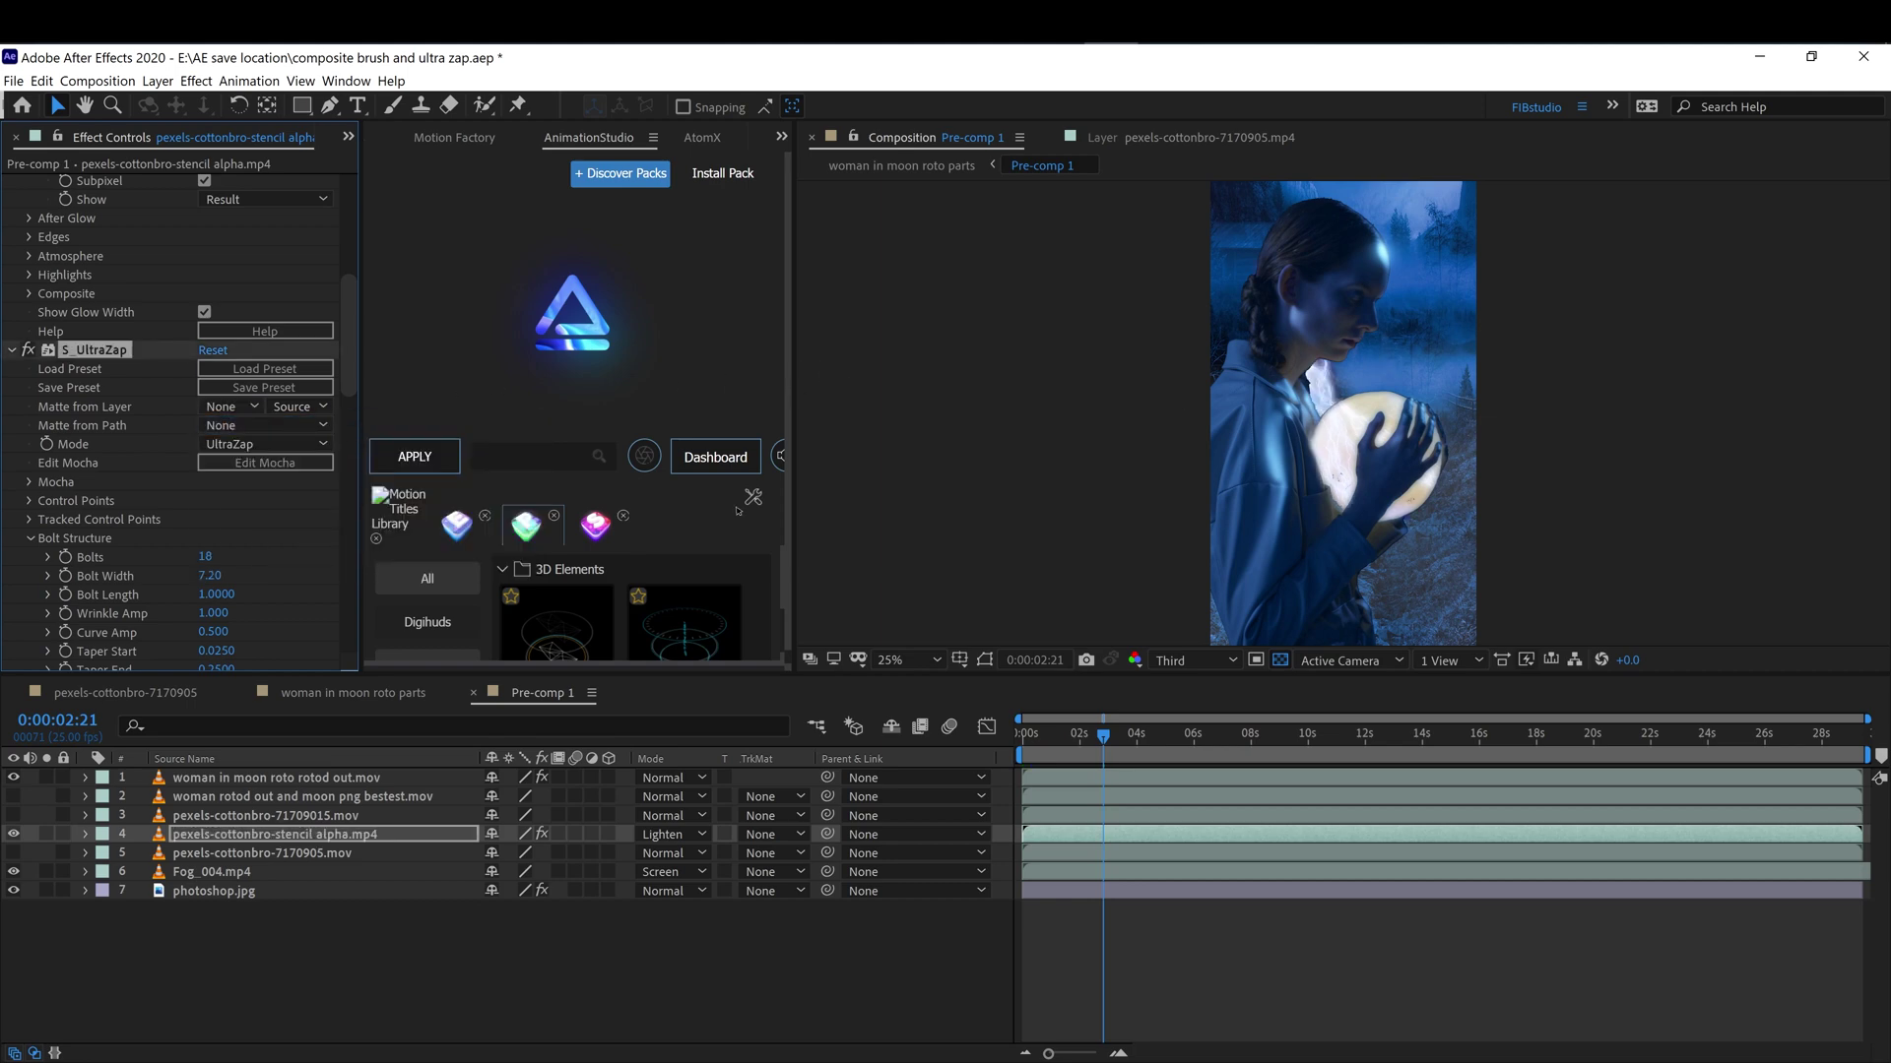
{"action": "left_click", "coordinate": [224, 410]}
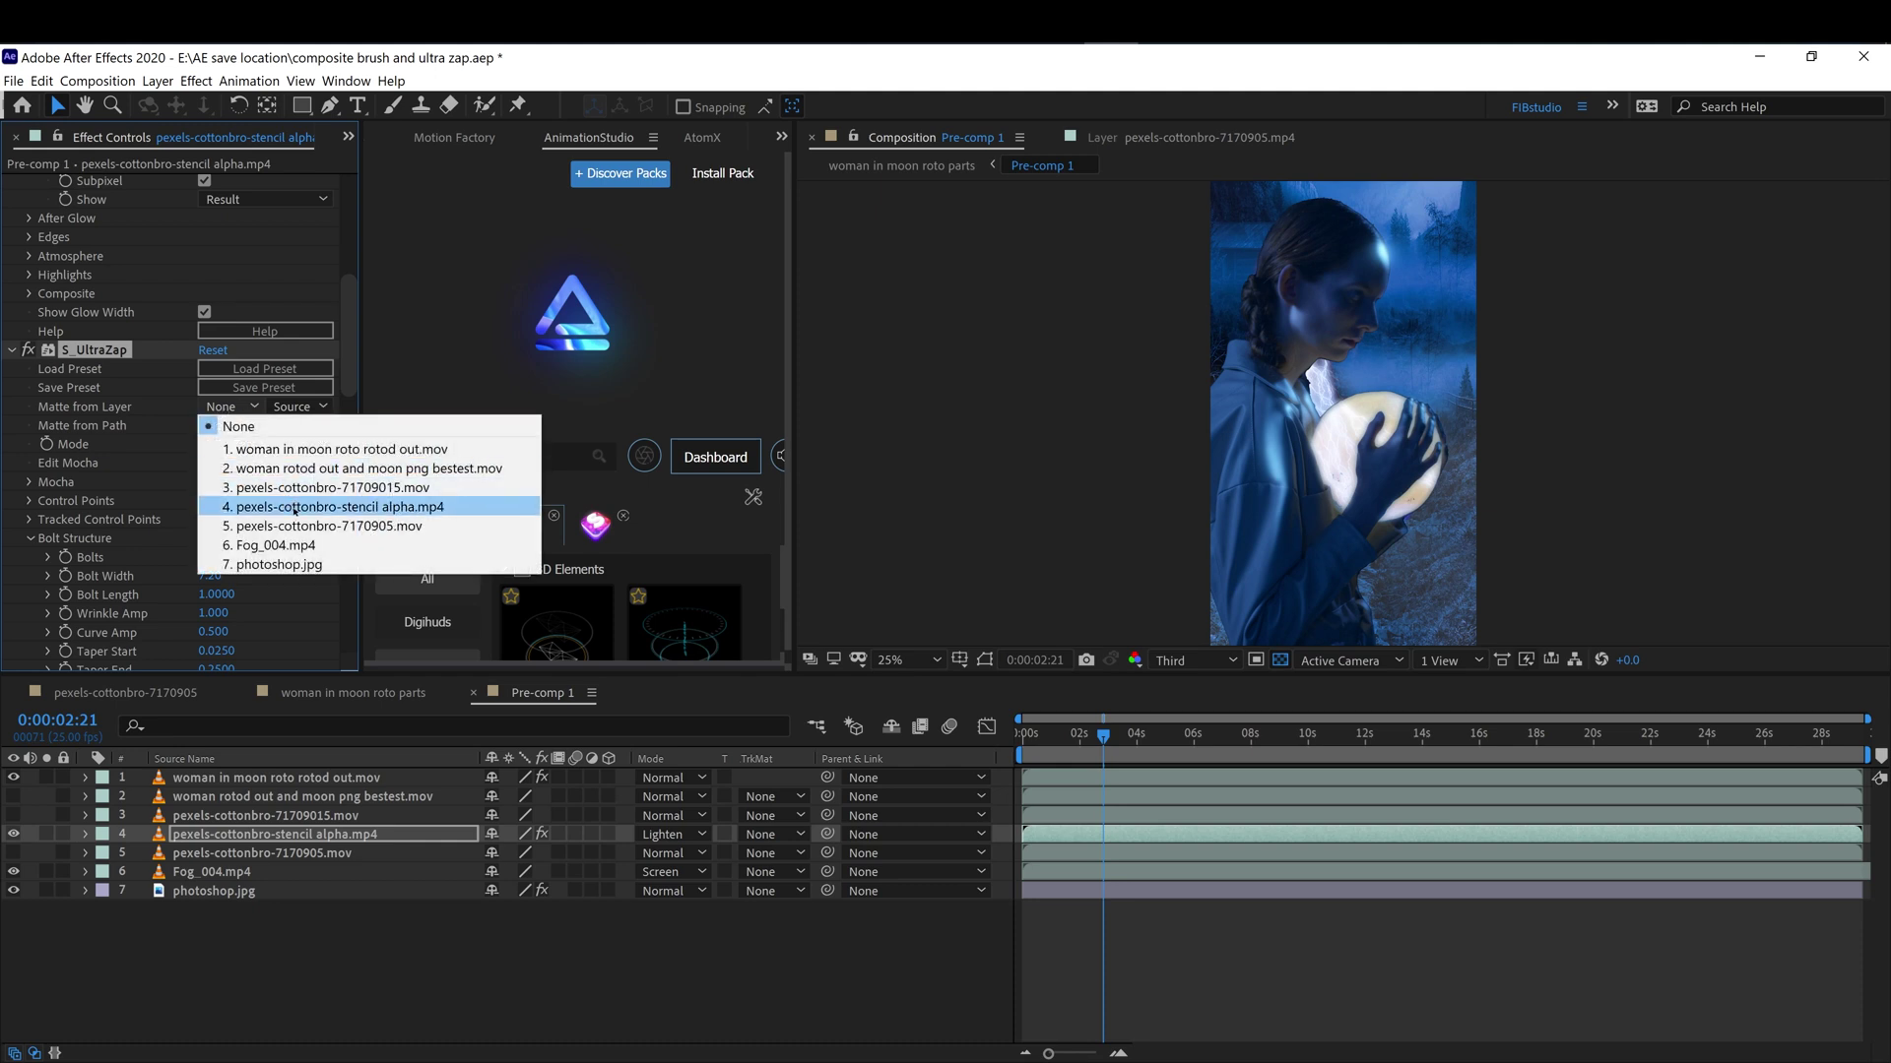
{"action": "left_click", "coordinate": [293, 508]}
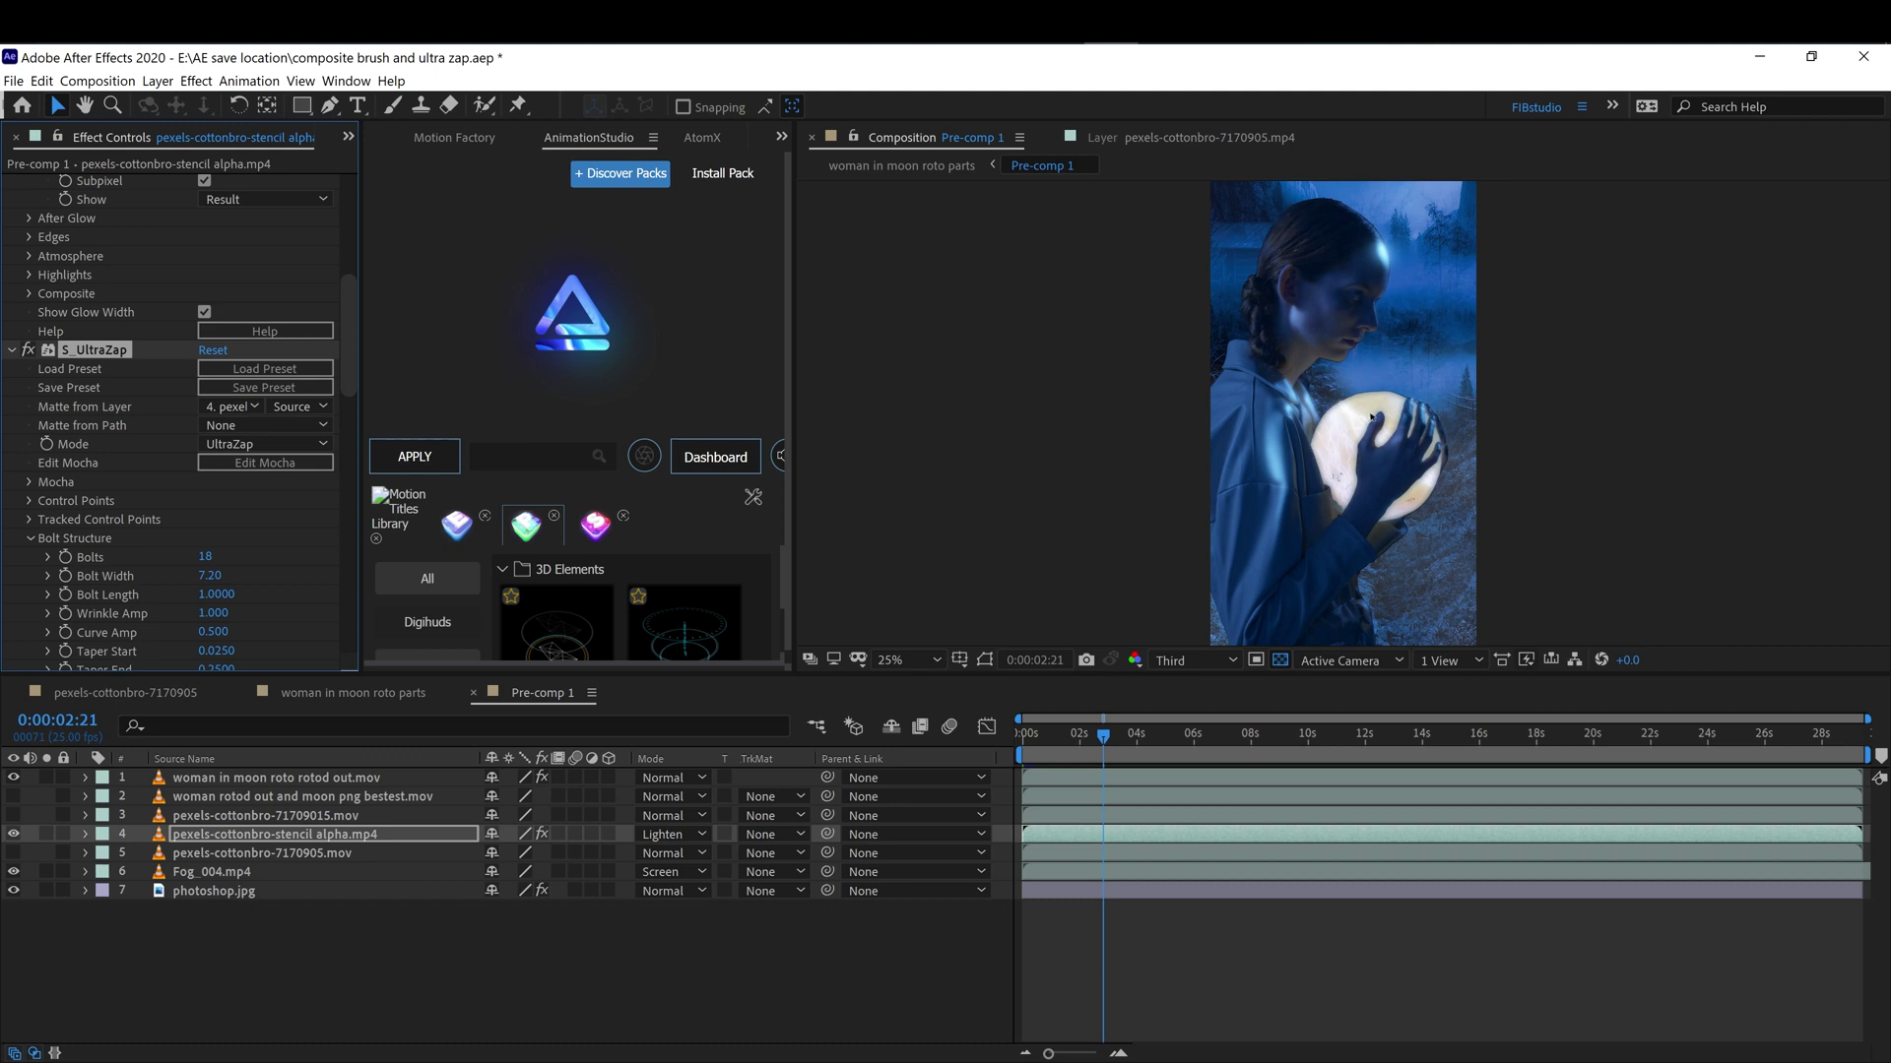
{"action": "left_click", "coordinate": [216, 444]}
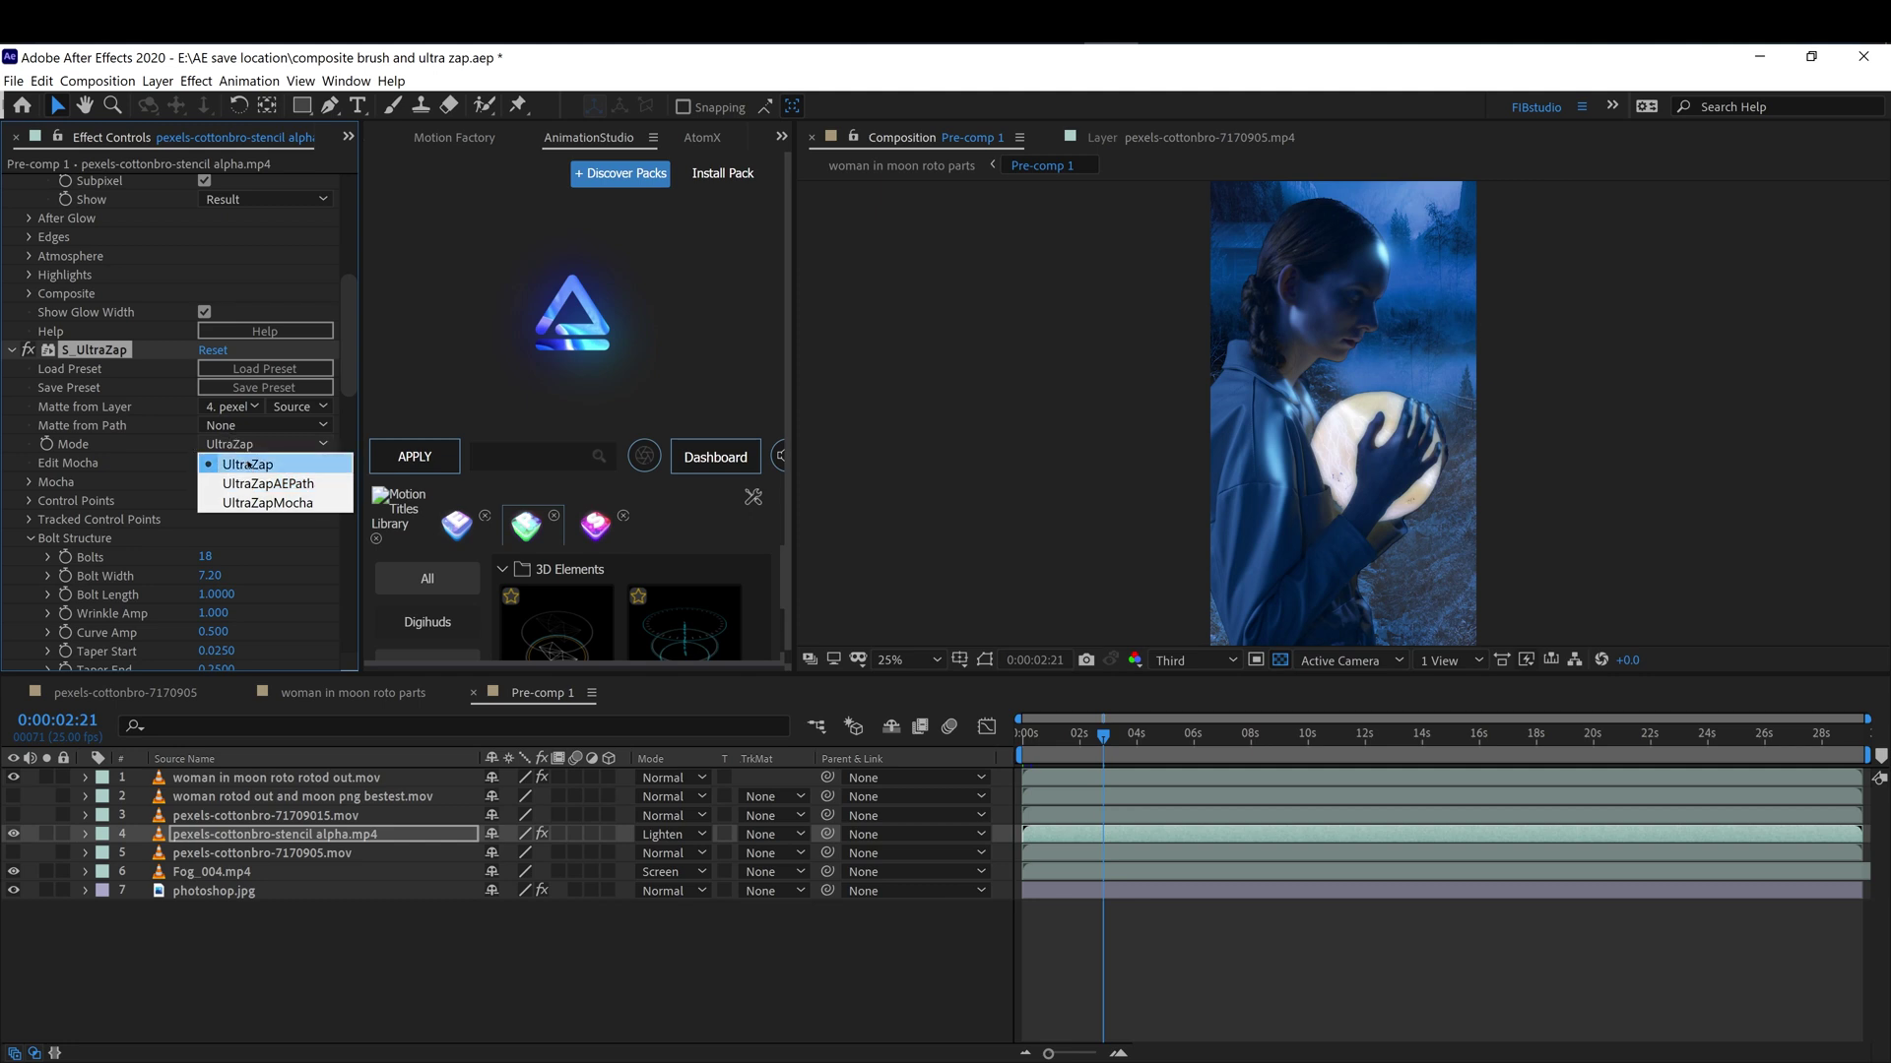
{"action": "left_click", "coordinate": [249, 465]}
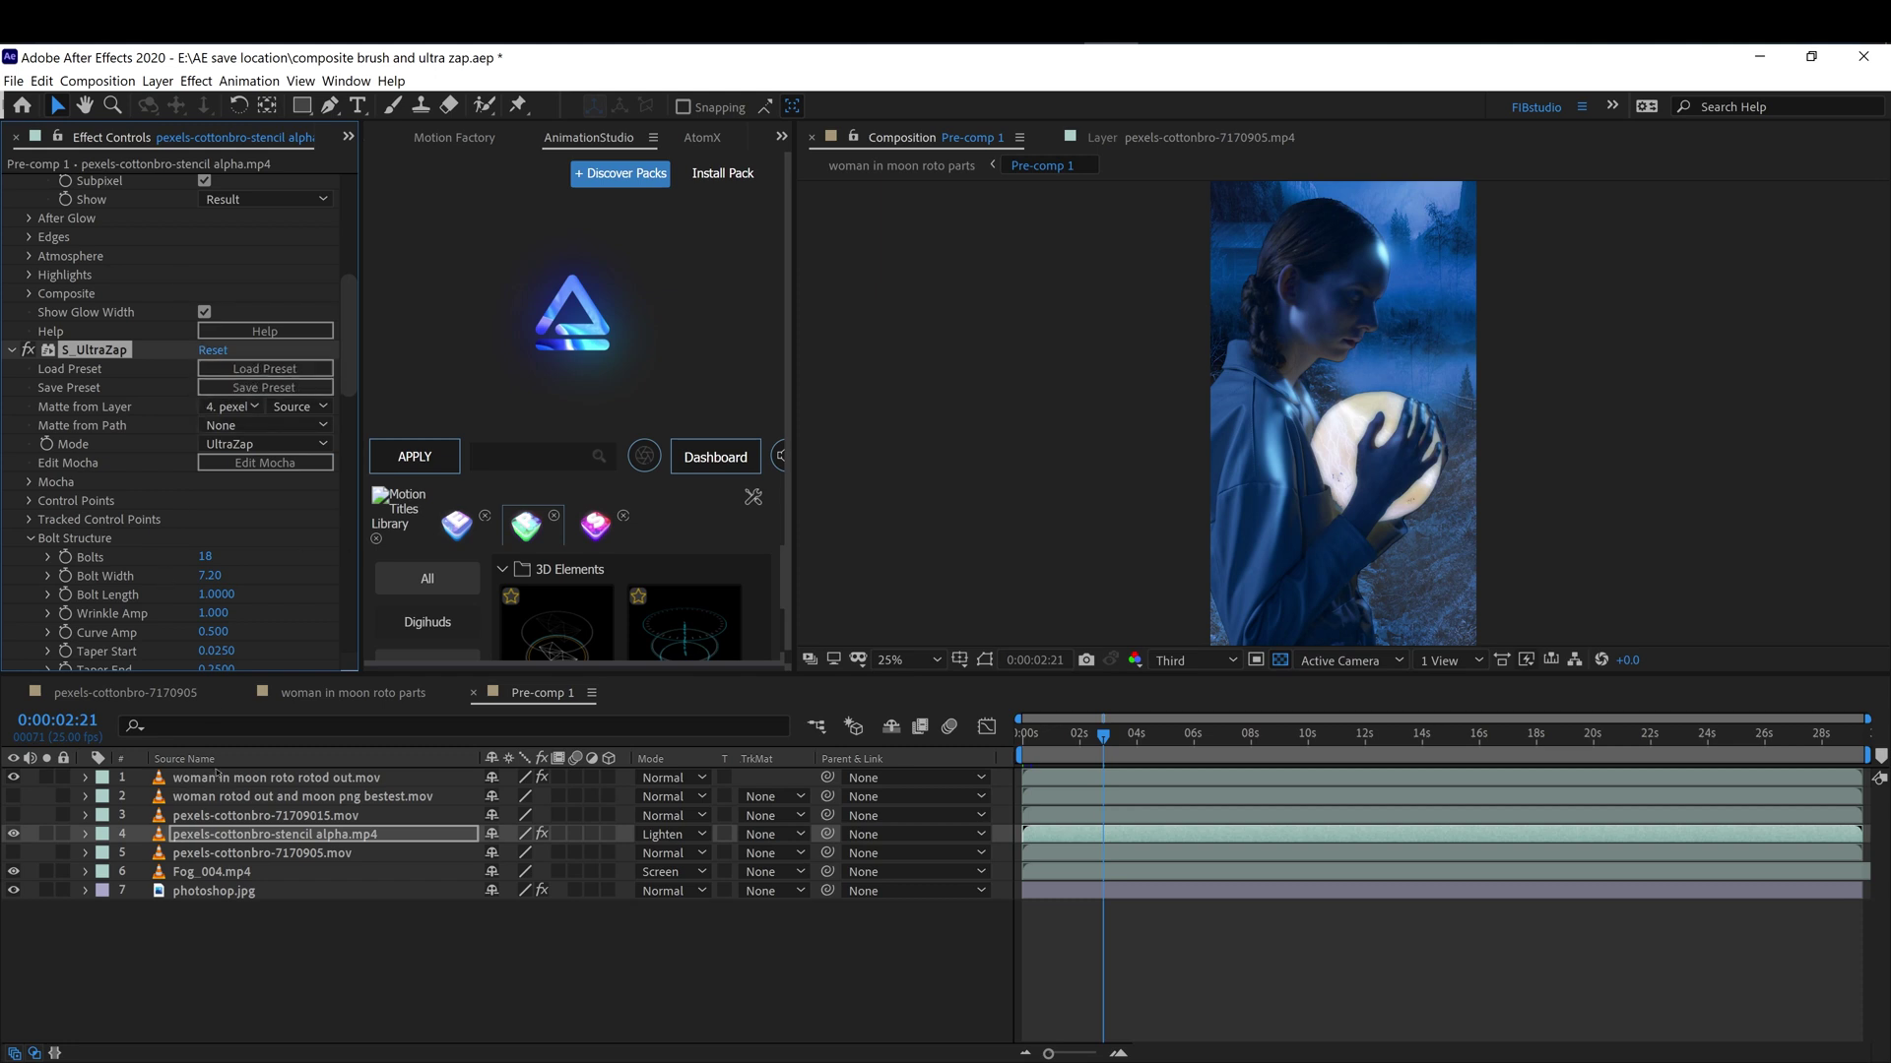
Disable Levels on the woman roto layer, then toggle S_UltraGlow off and on to compare the highlights.
{"action": "left_click", "coordinate": [223, 777]}
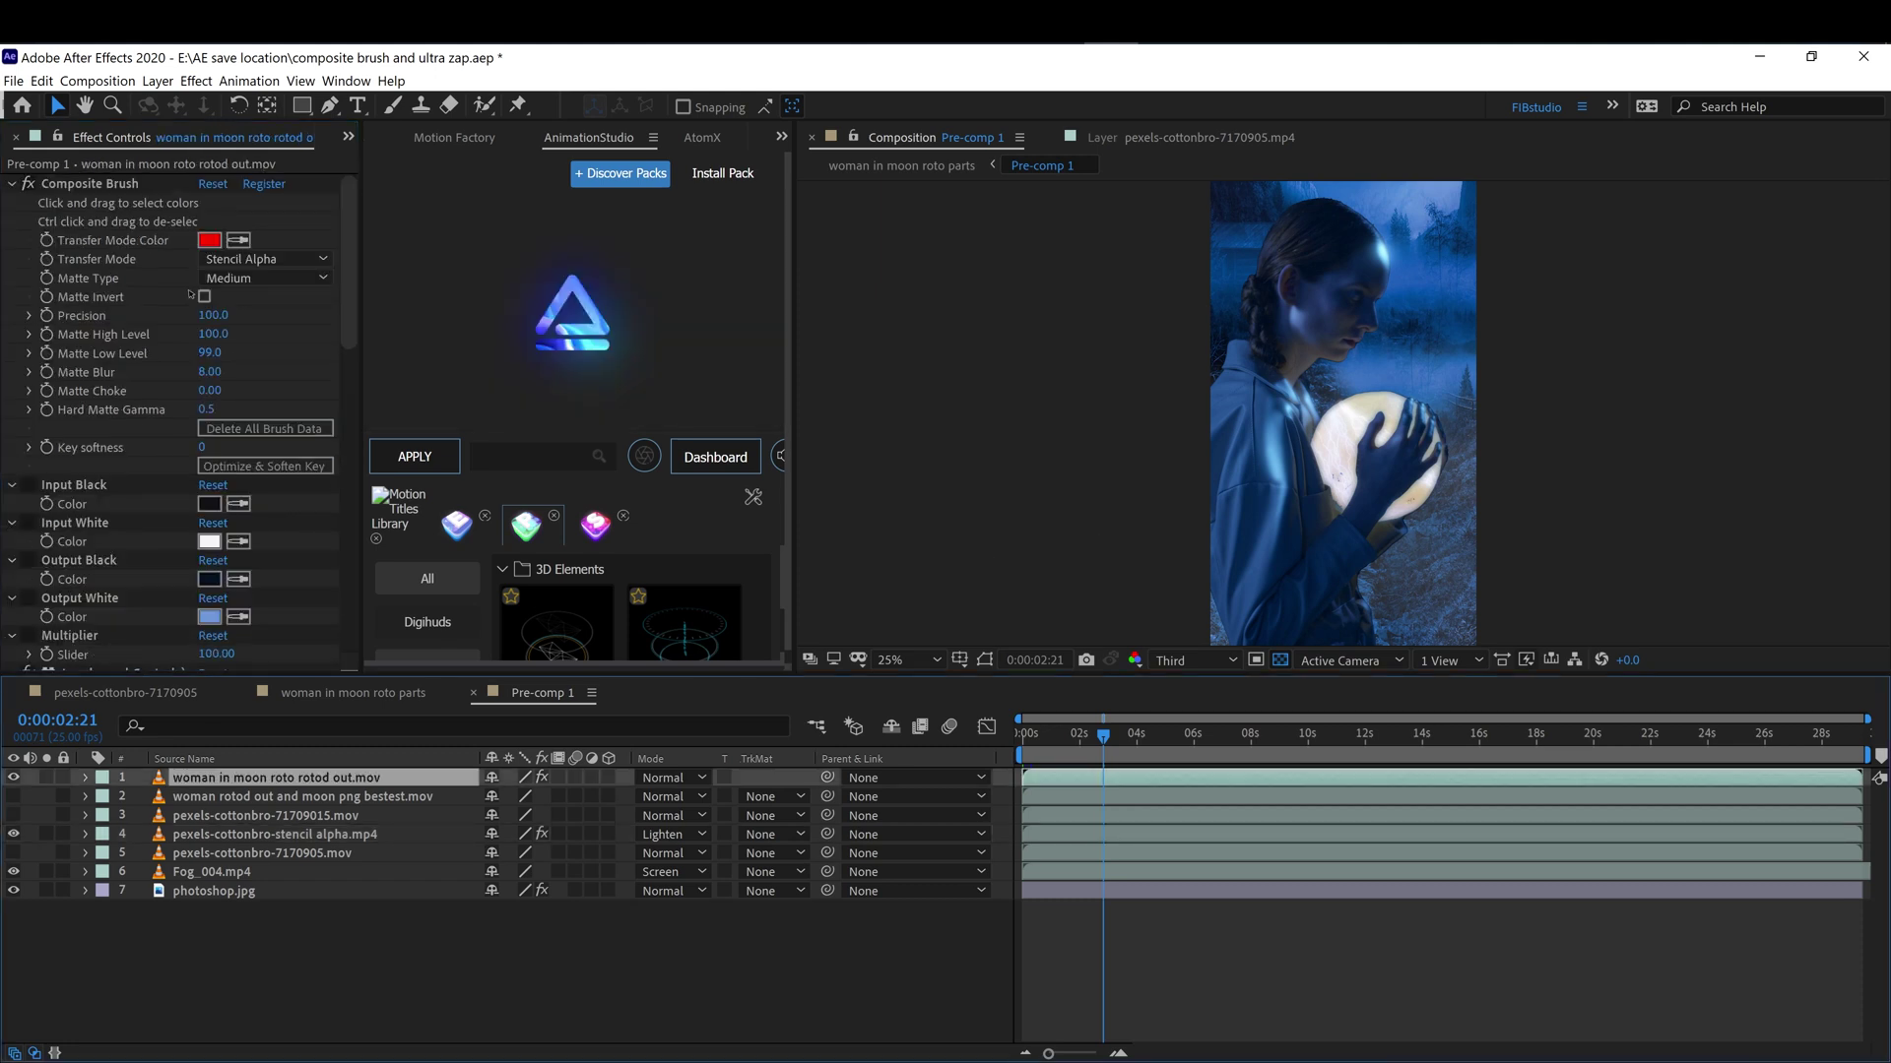
{"action": "scroll", "coordinate": [205, 348], "scroll_direction": "down", "scroll_amount": 3}
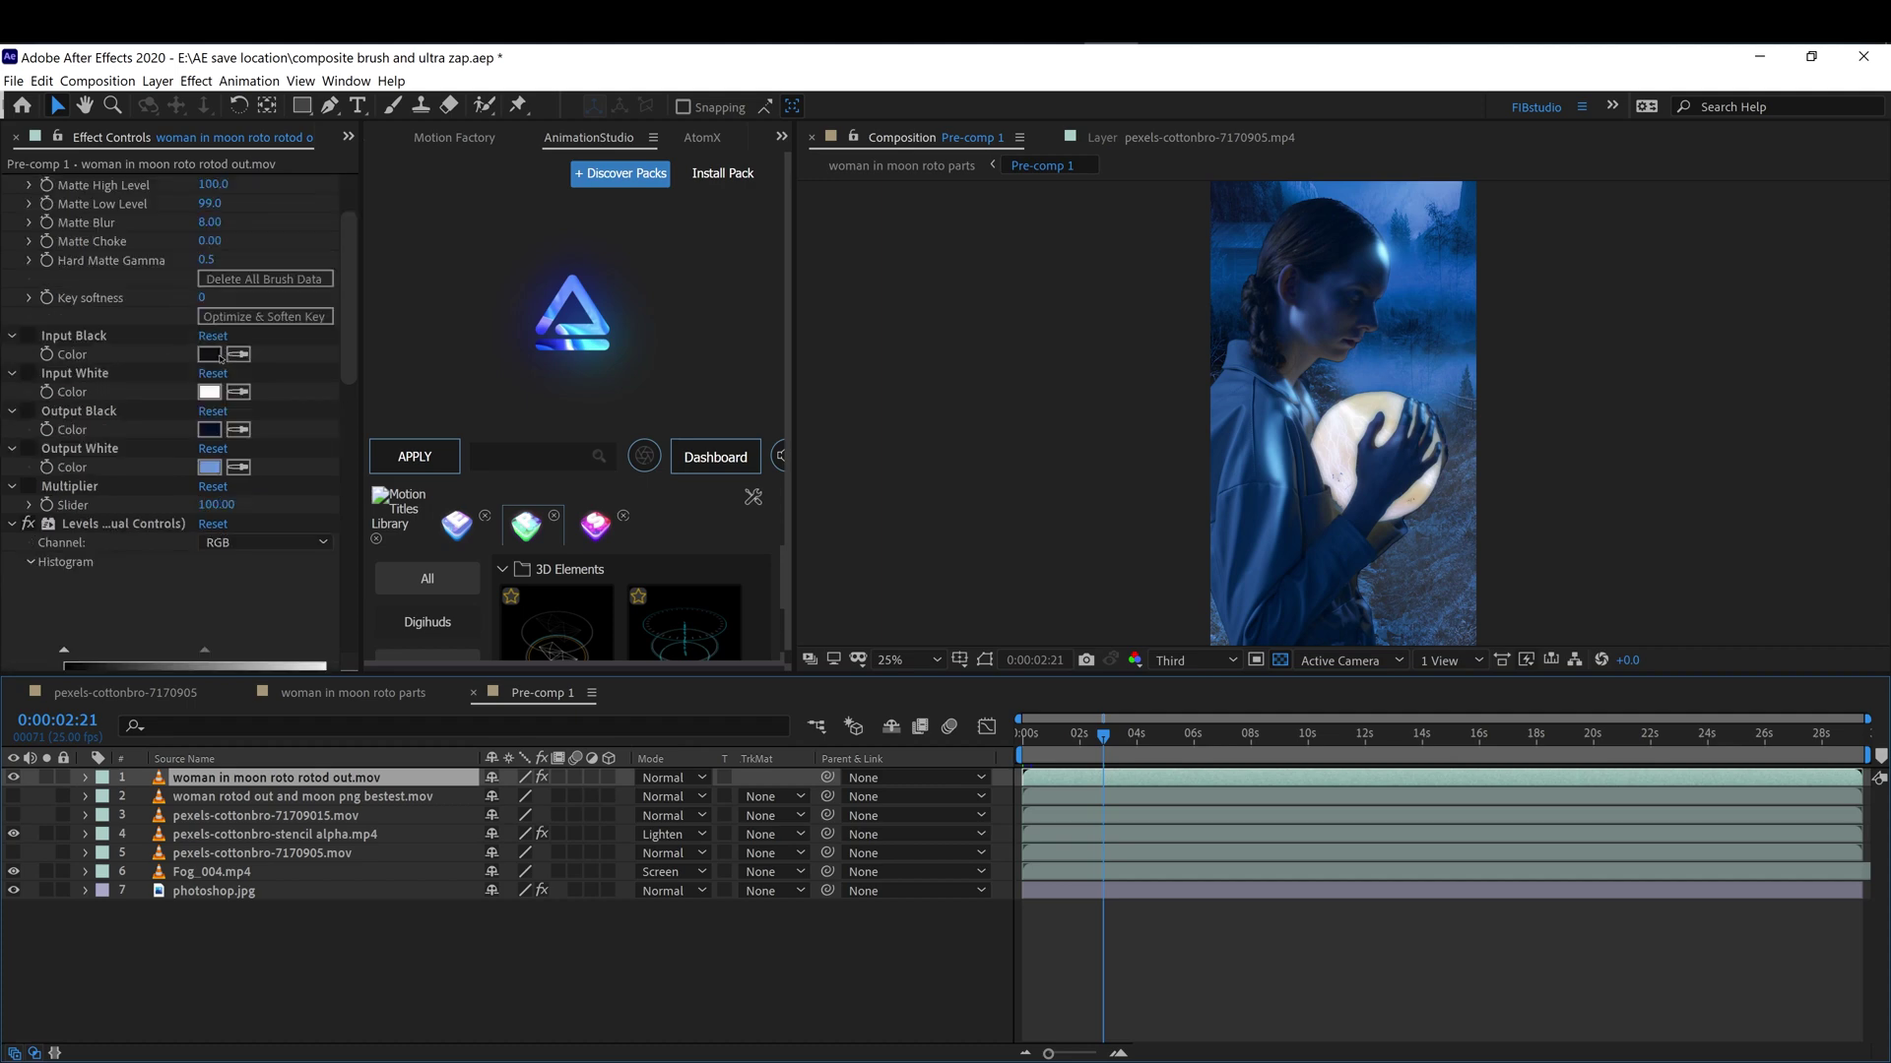
{"action": "scroll", "coordinate": [278, 472], "scroll_direction": "down", "scroll_amount": 9}
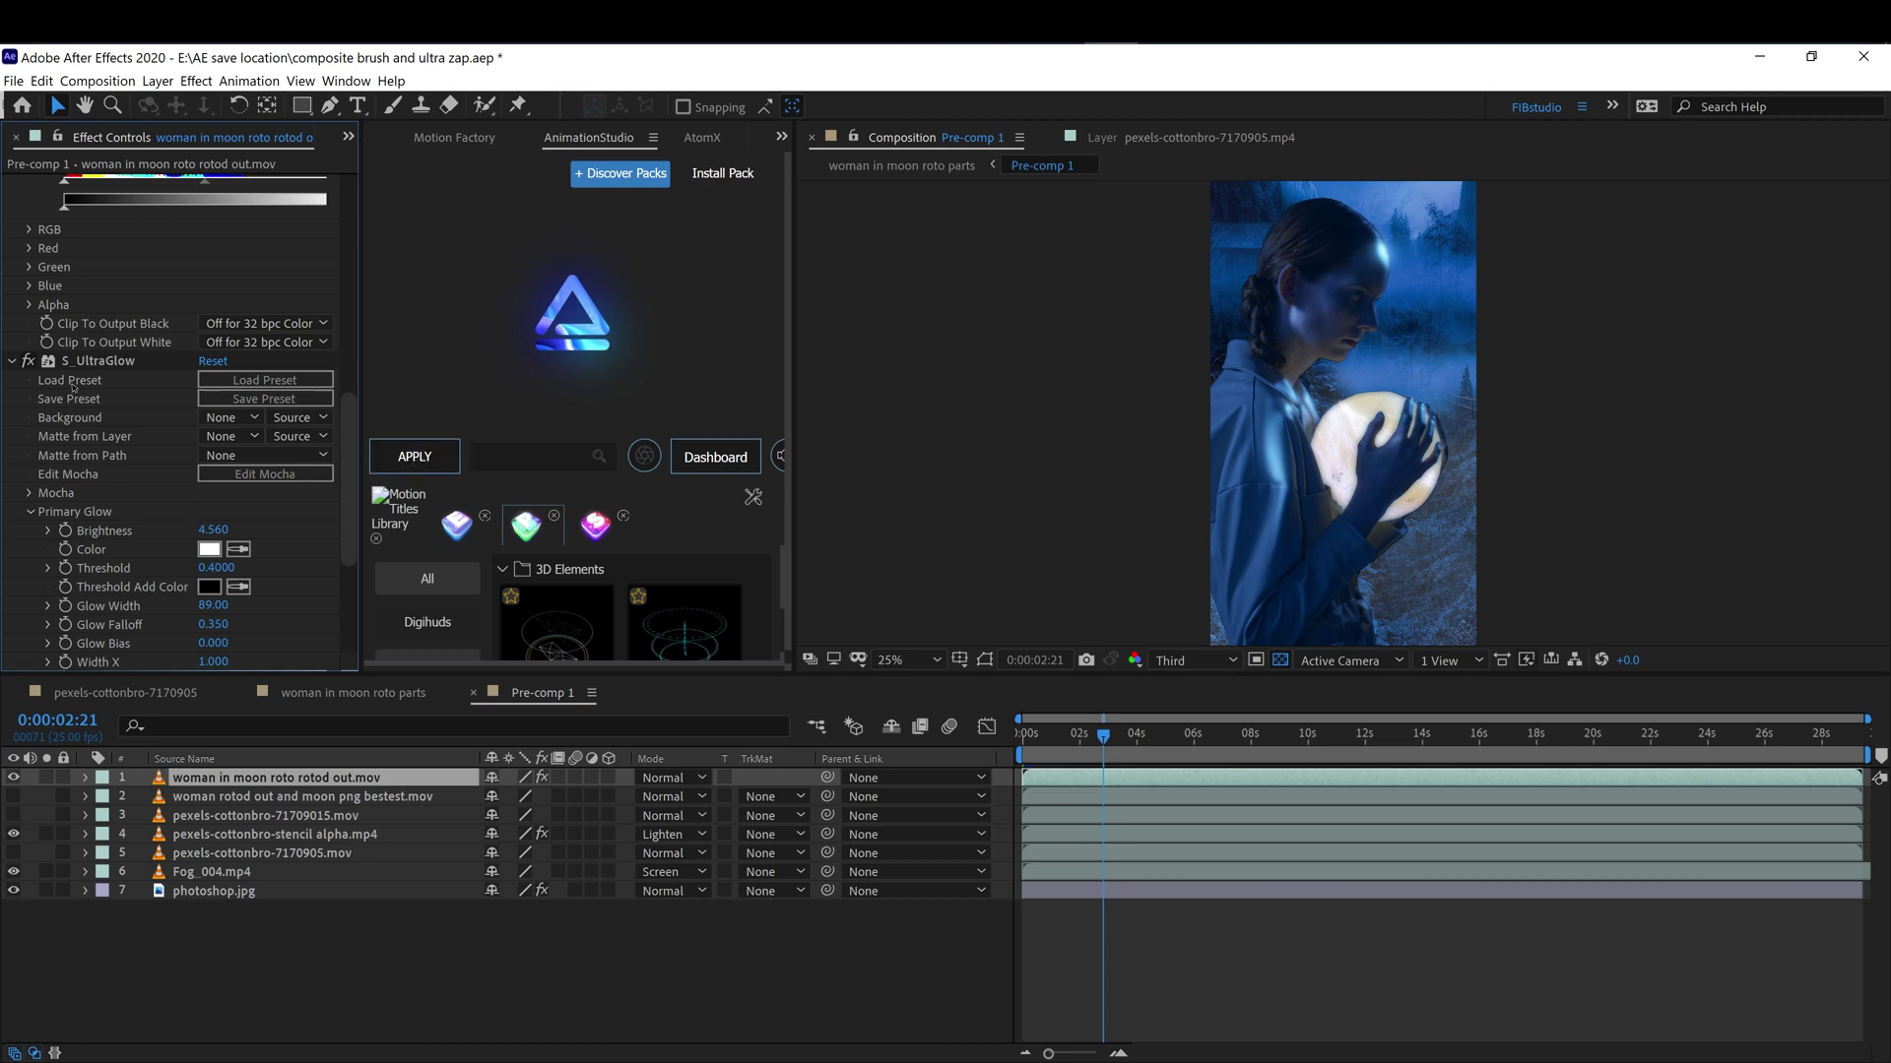
{"action": "scroll", "coordinate": [173, 418], "scroll_direction": "up", "scroll_amount": 6}
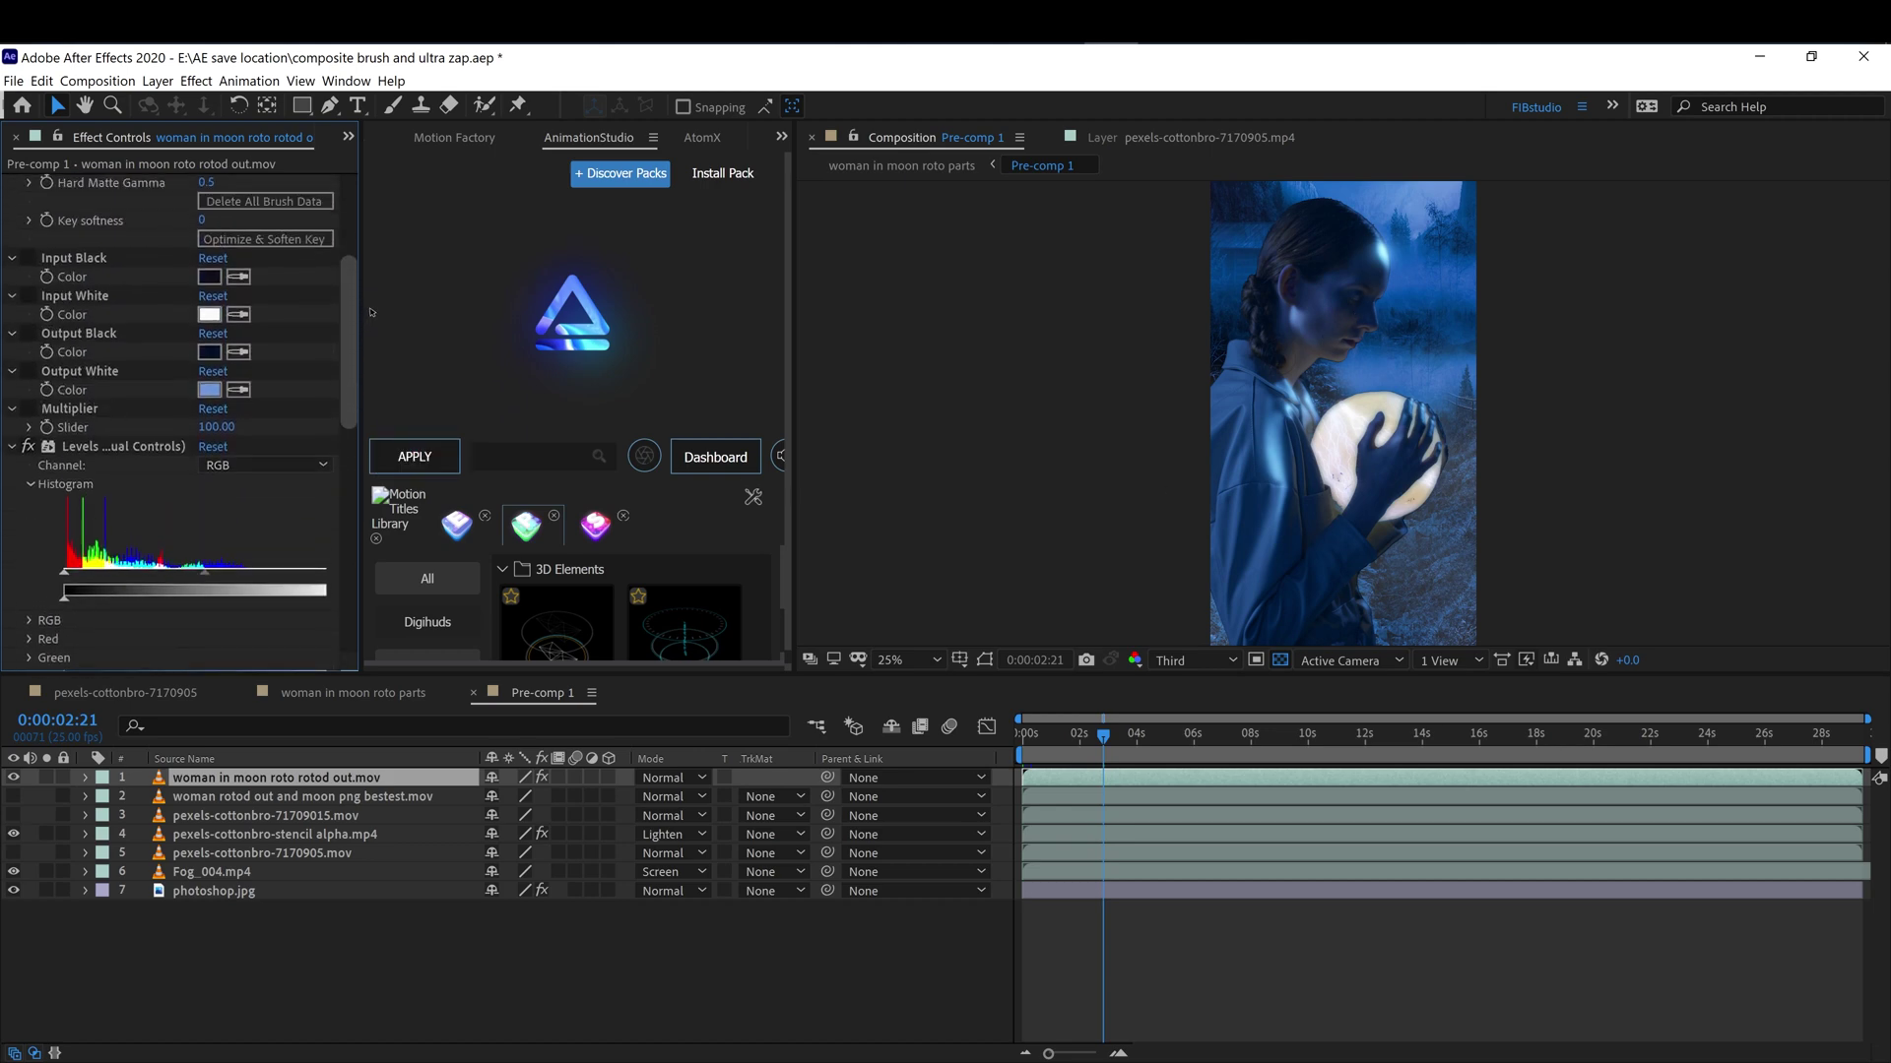
{"action": "left_click", "coordinate": [27, 452]}
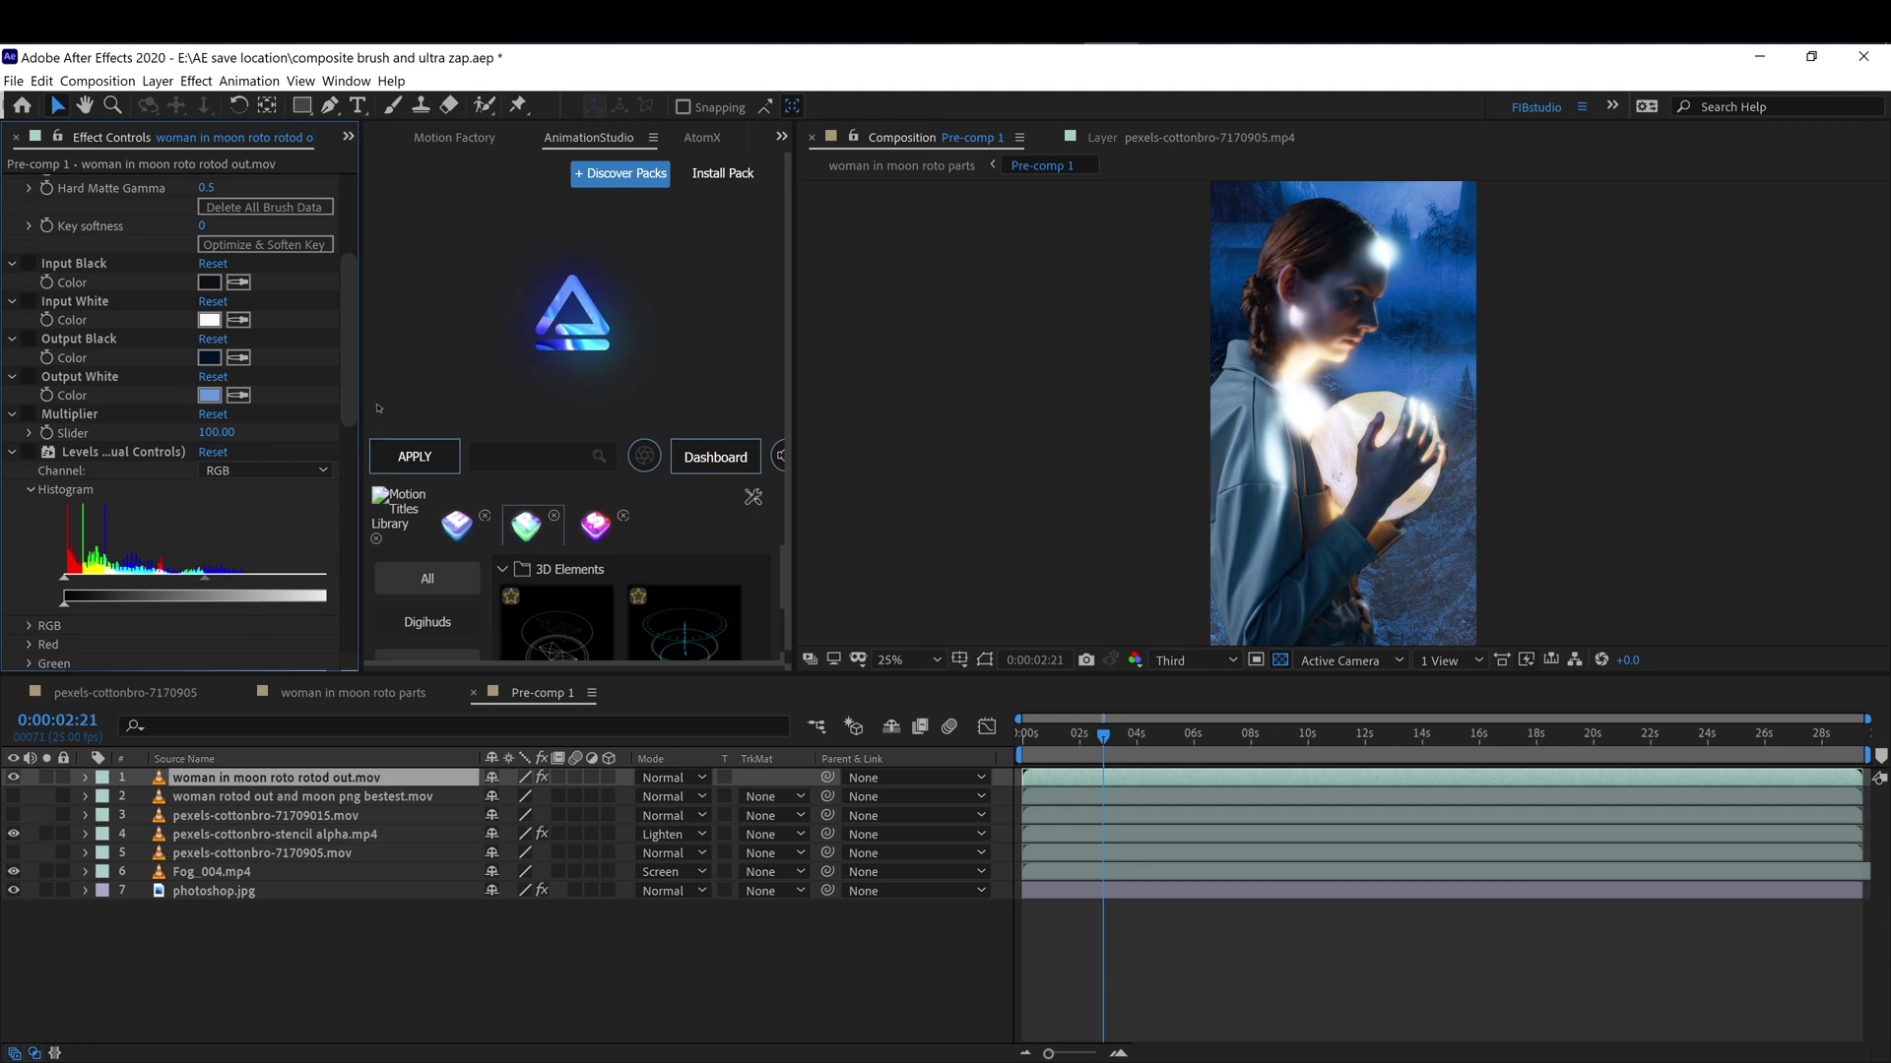
{"action": "scroll", "coordinate": [226, 428], "scroll_direction": "down", "scroll_amount": 12}
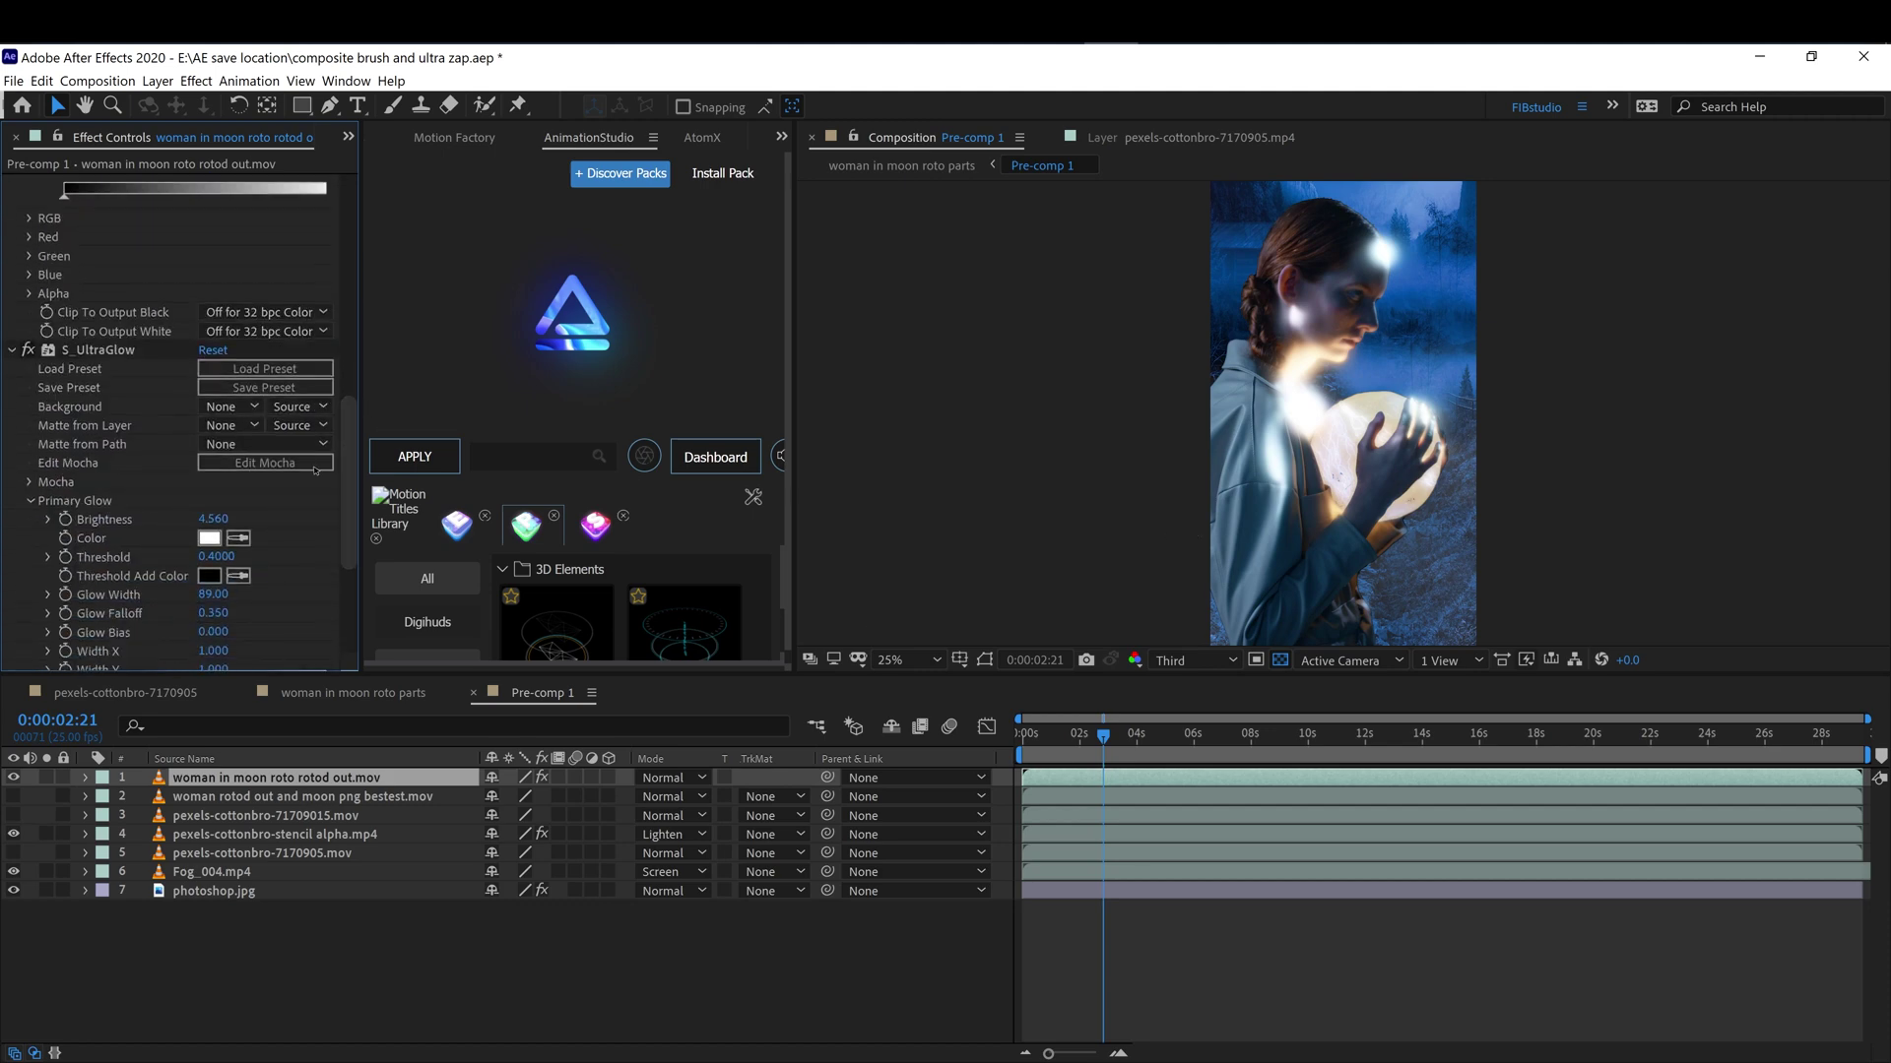
{"action": "left_click", "coordinate": [28, 349]}
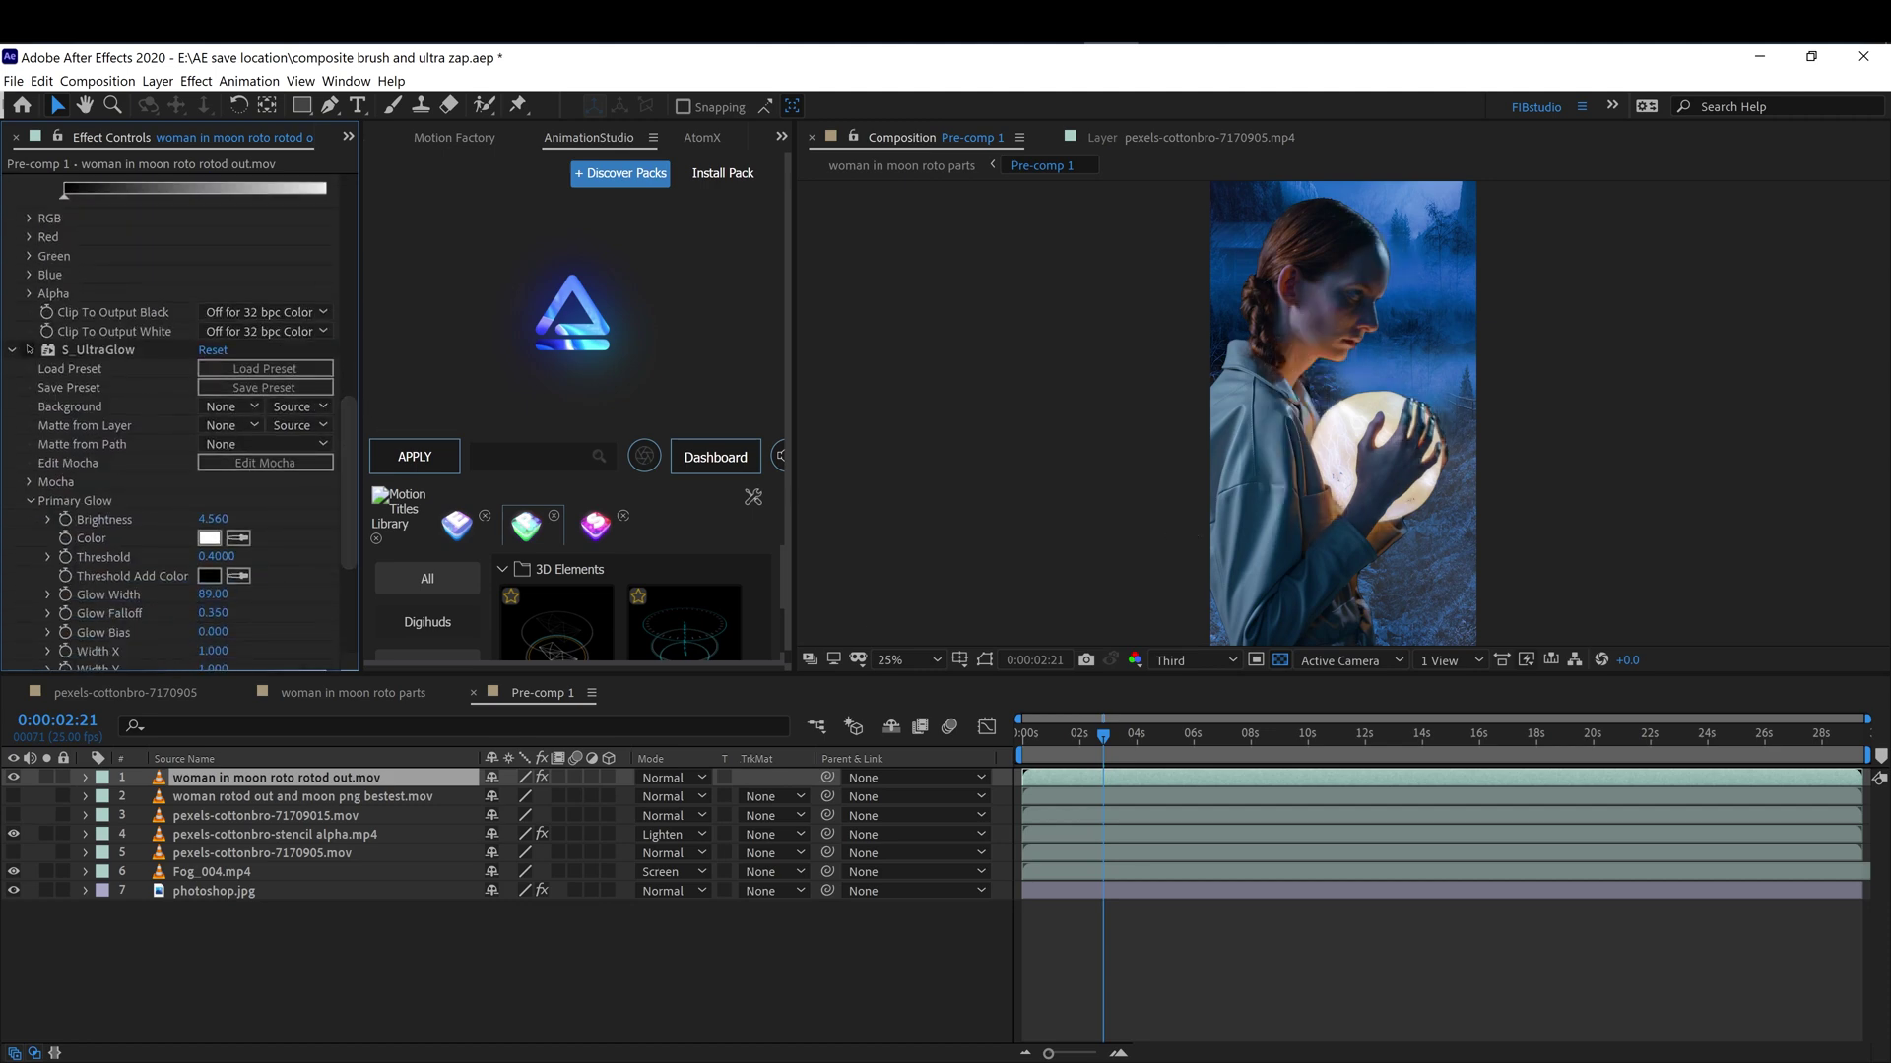
{"action": "left_click", "coordinate": [27, 349]}
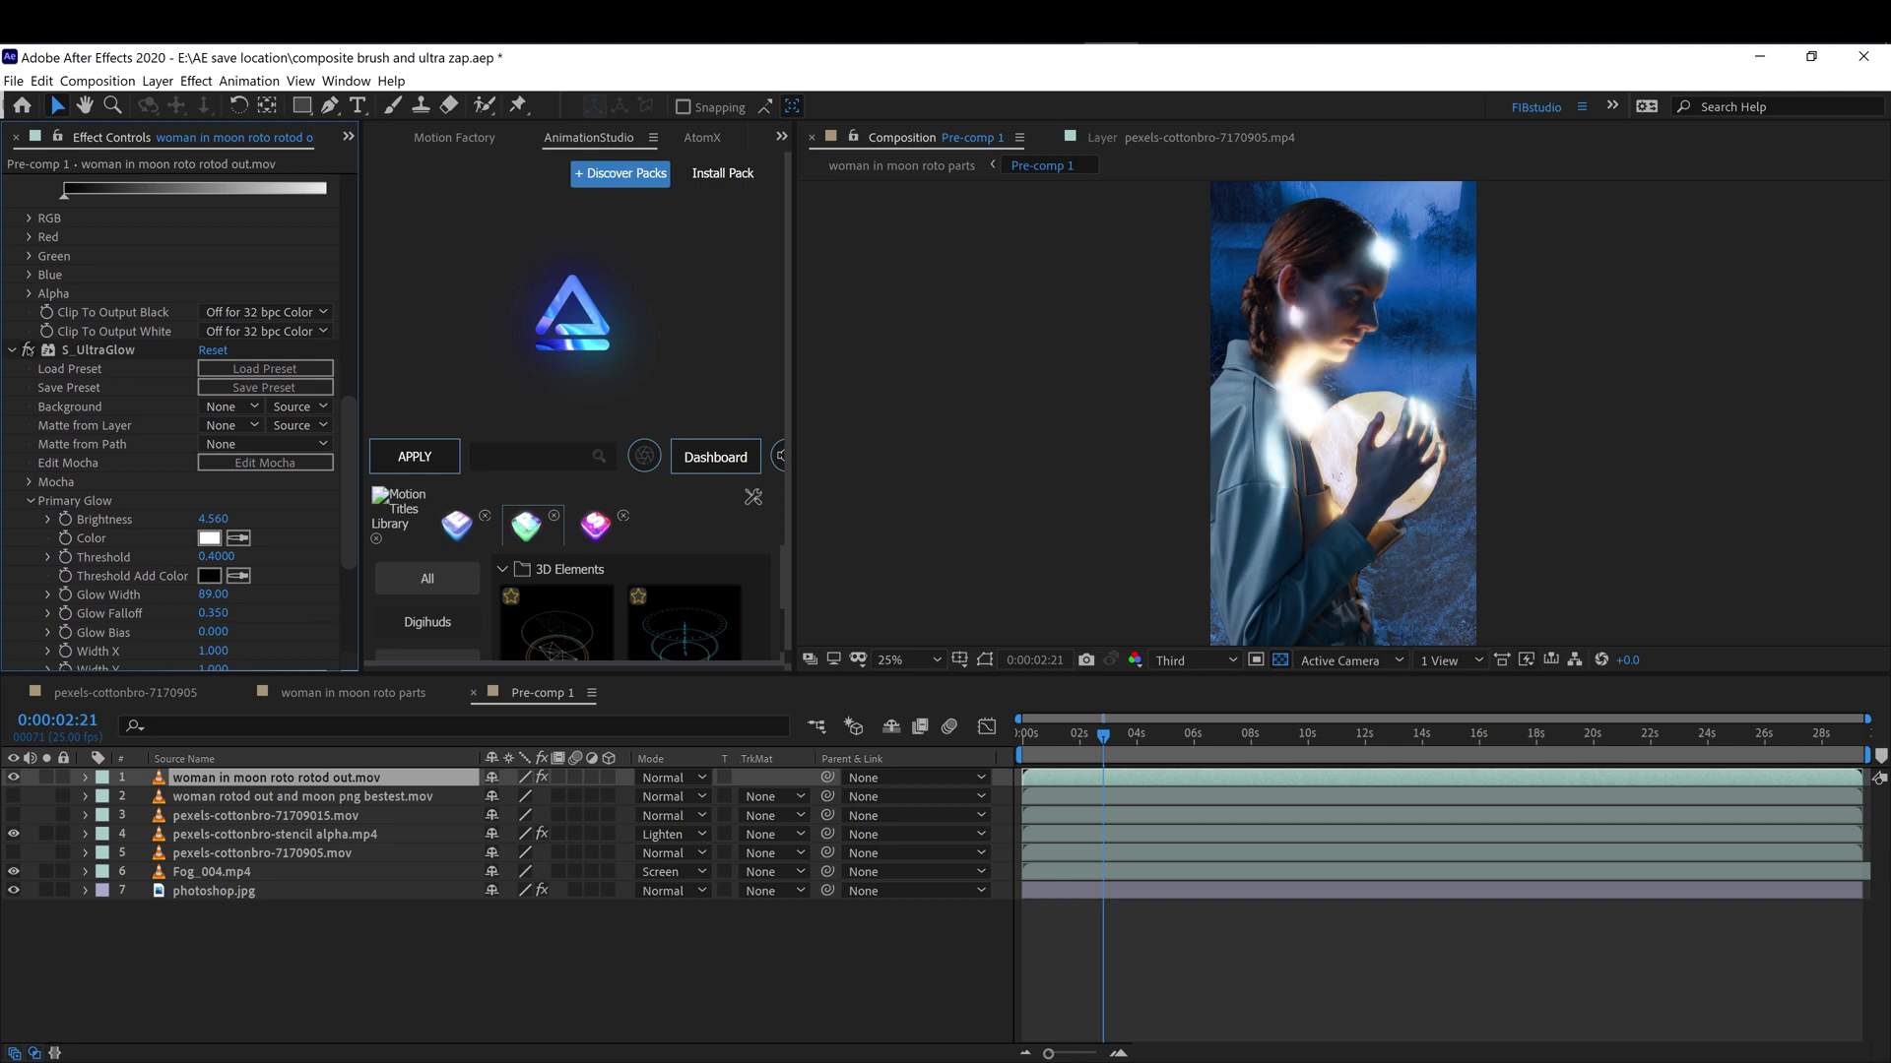
Compare S_UltraGlow on and off, then toggle Levels off and on, leaving Levels enabled.
{"action": "left_click", "coordinate": [28, 350]}
{"action": "left_click", "coordinate": [28, 349]}
{"action": "left_click_drag", "start_coordinate": [344, 430], "coordinate": [338, 541]}
{"action": "left_click_drag", "start_coordinate": [349, 470], "coordinate": [349, 268]}
{"action": "left_click", "coordinate": [30, 392]}
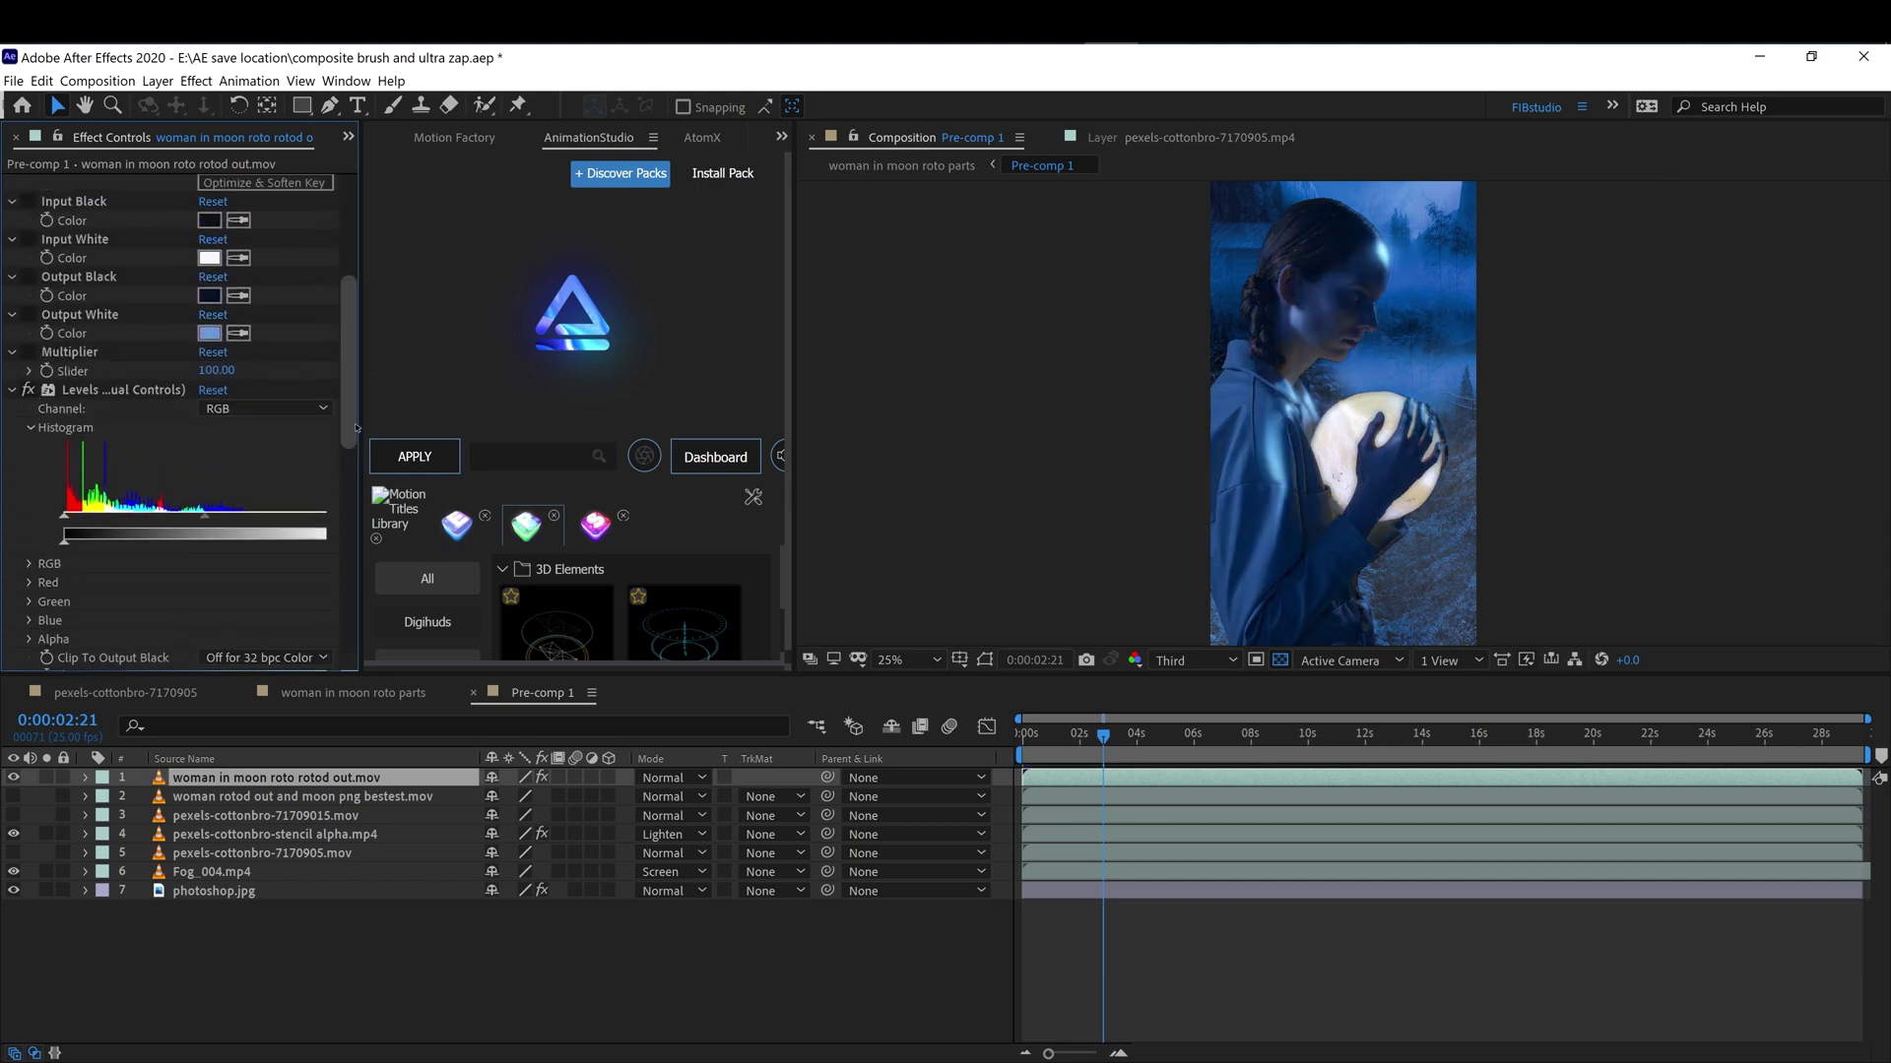
{"action": "left_click_drag", "start_coordinate": [355, 427], "coordinate": [358, 365]}
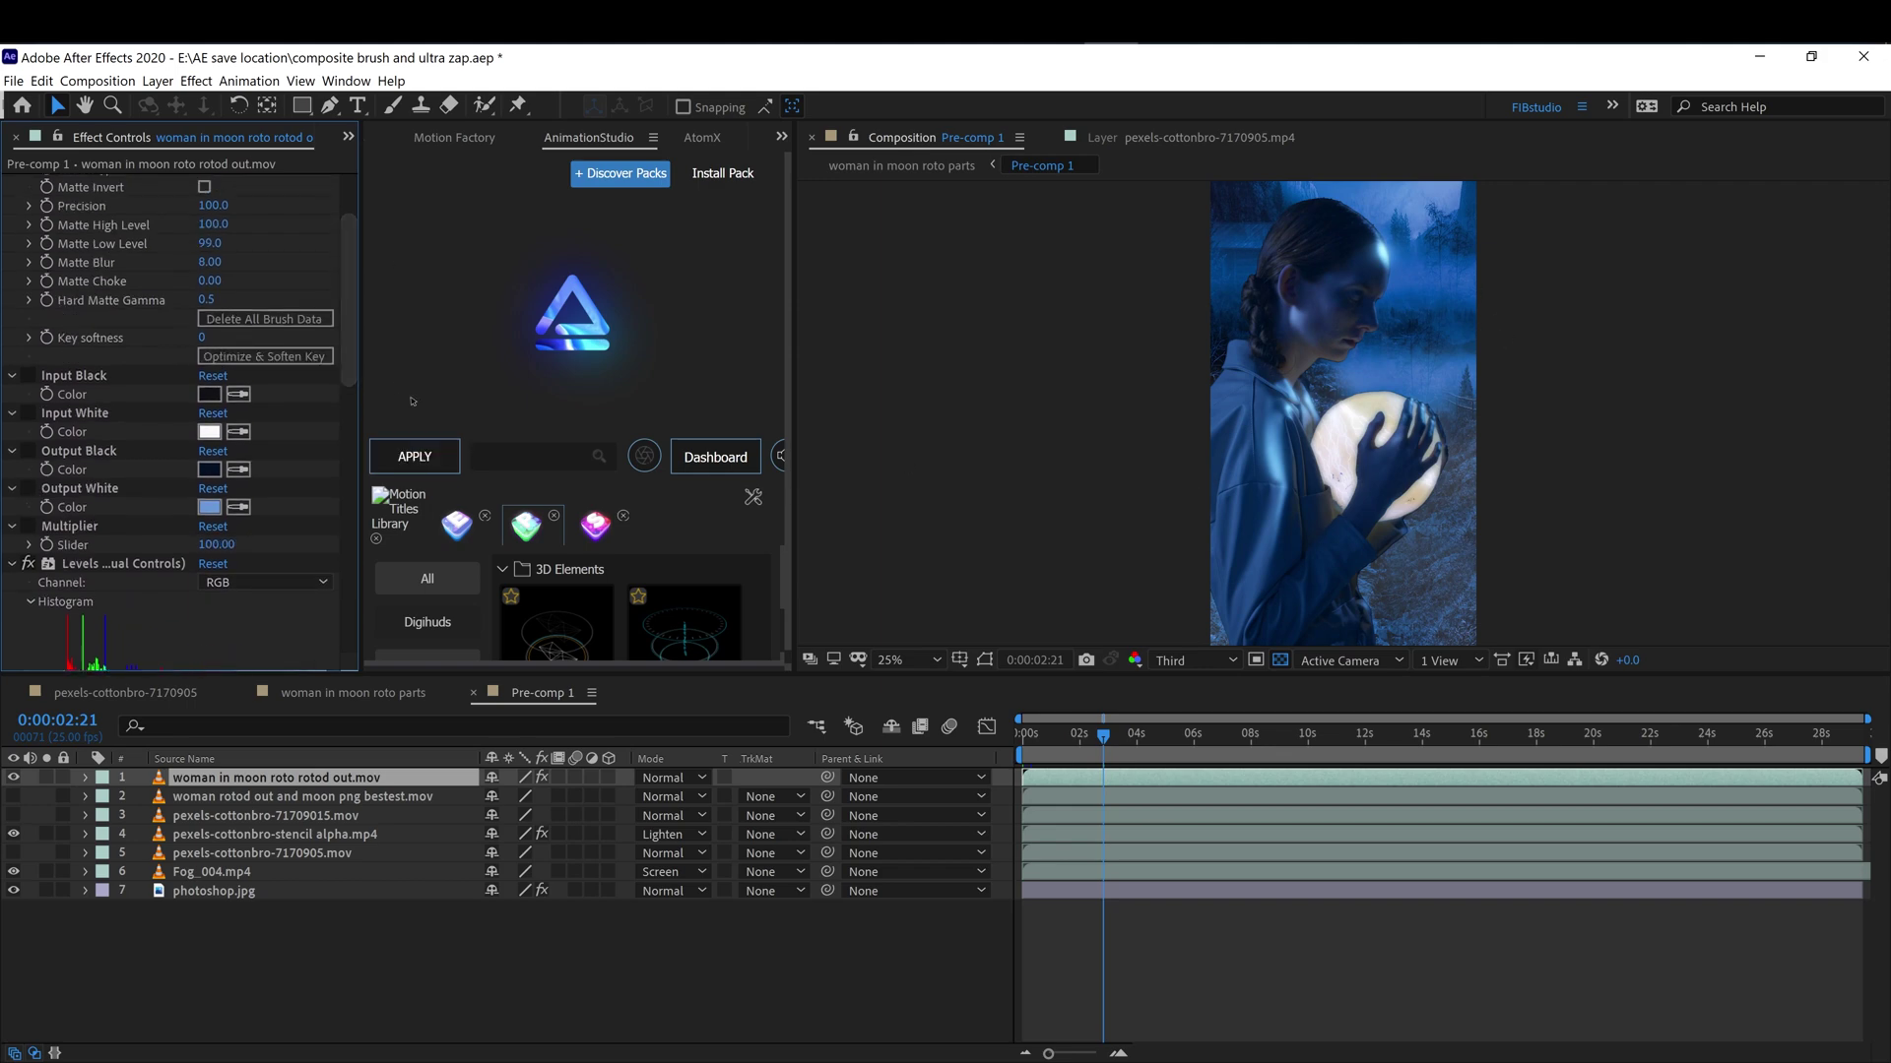
{"action": "left_click", "coordinate": [31, 563]}
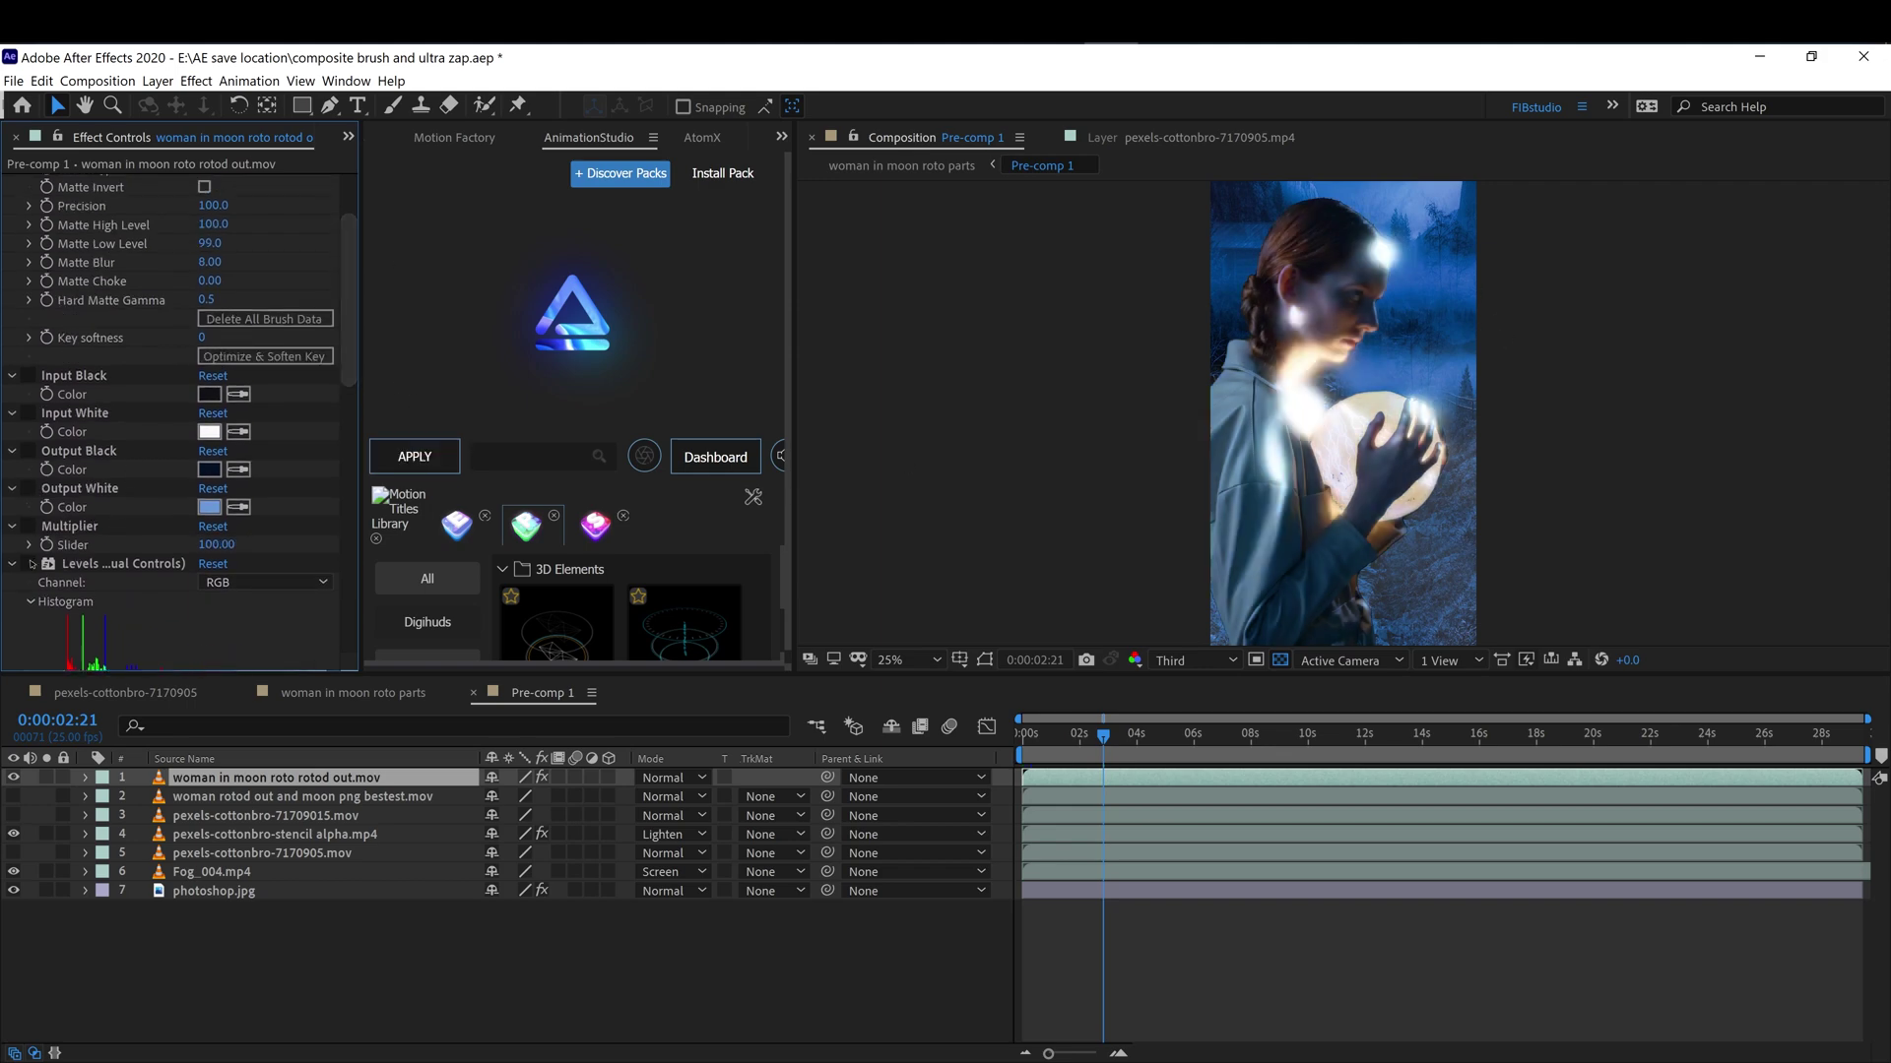
{"action": "left_click", "coordinate": [30, 563]}
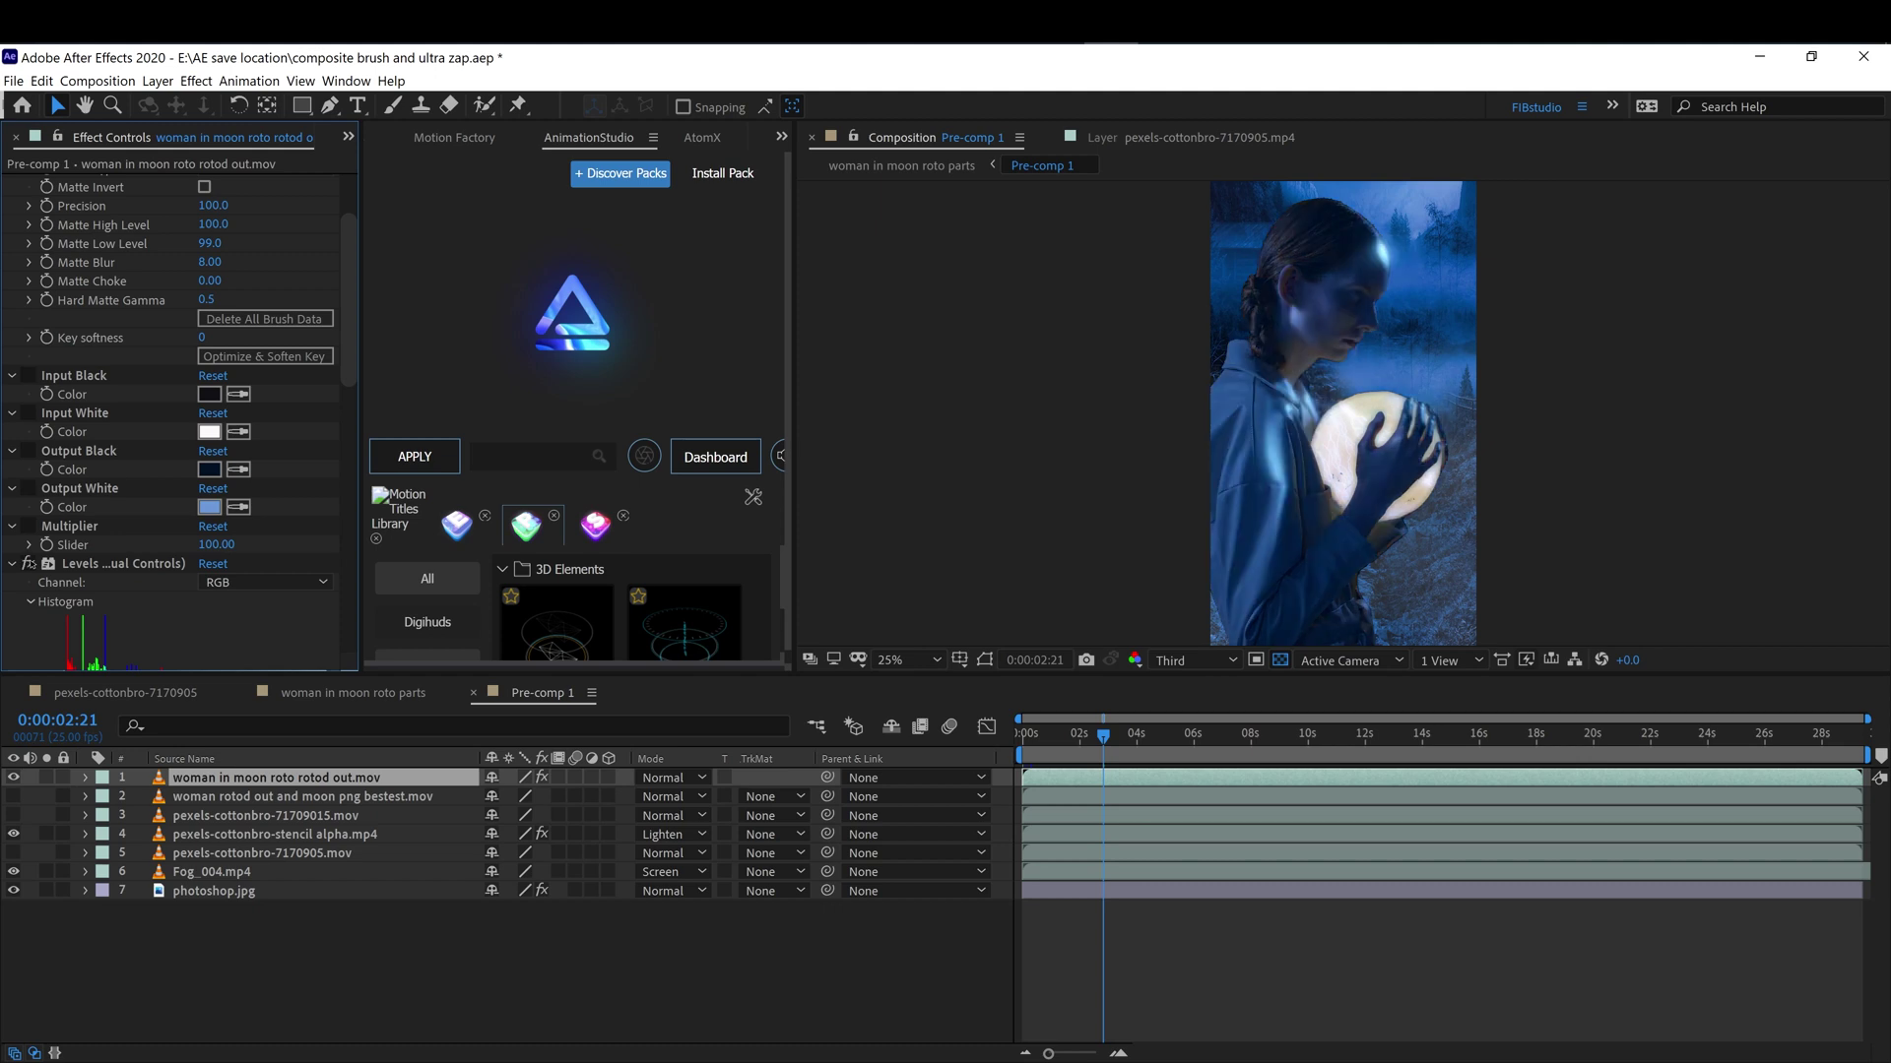
{"action": "scroll", "coordinate": [347, 391], "scroll_direction": "up", "scroll_amount": 3}
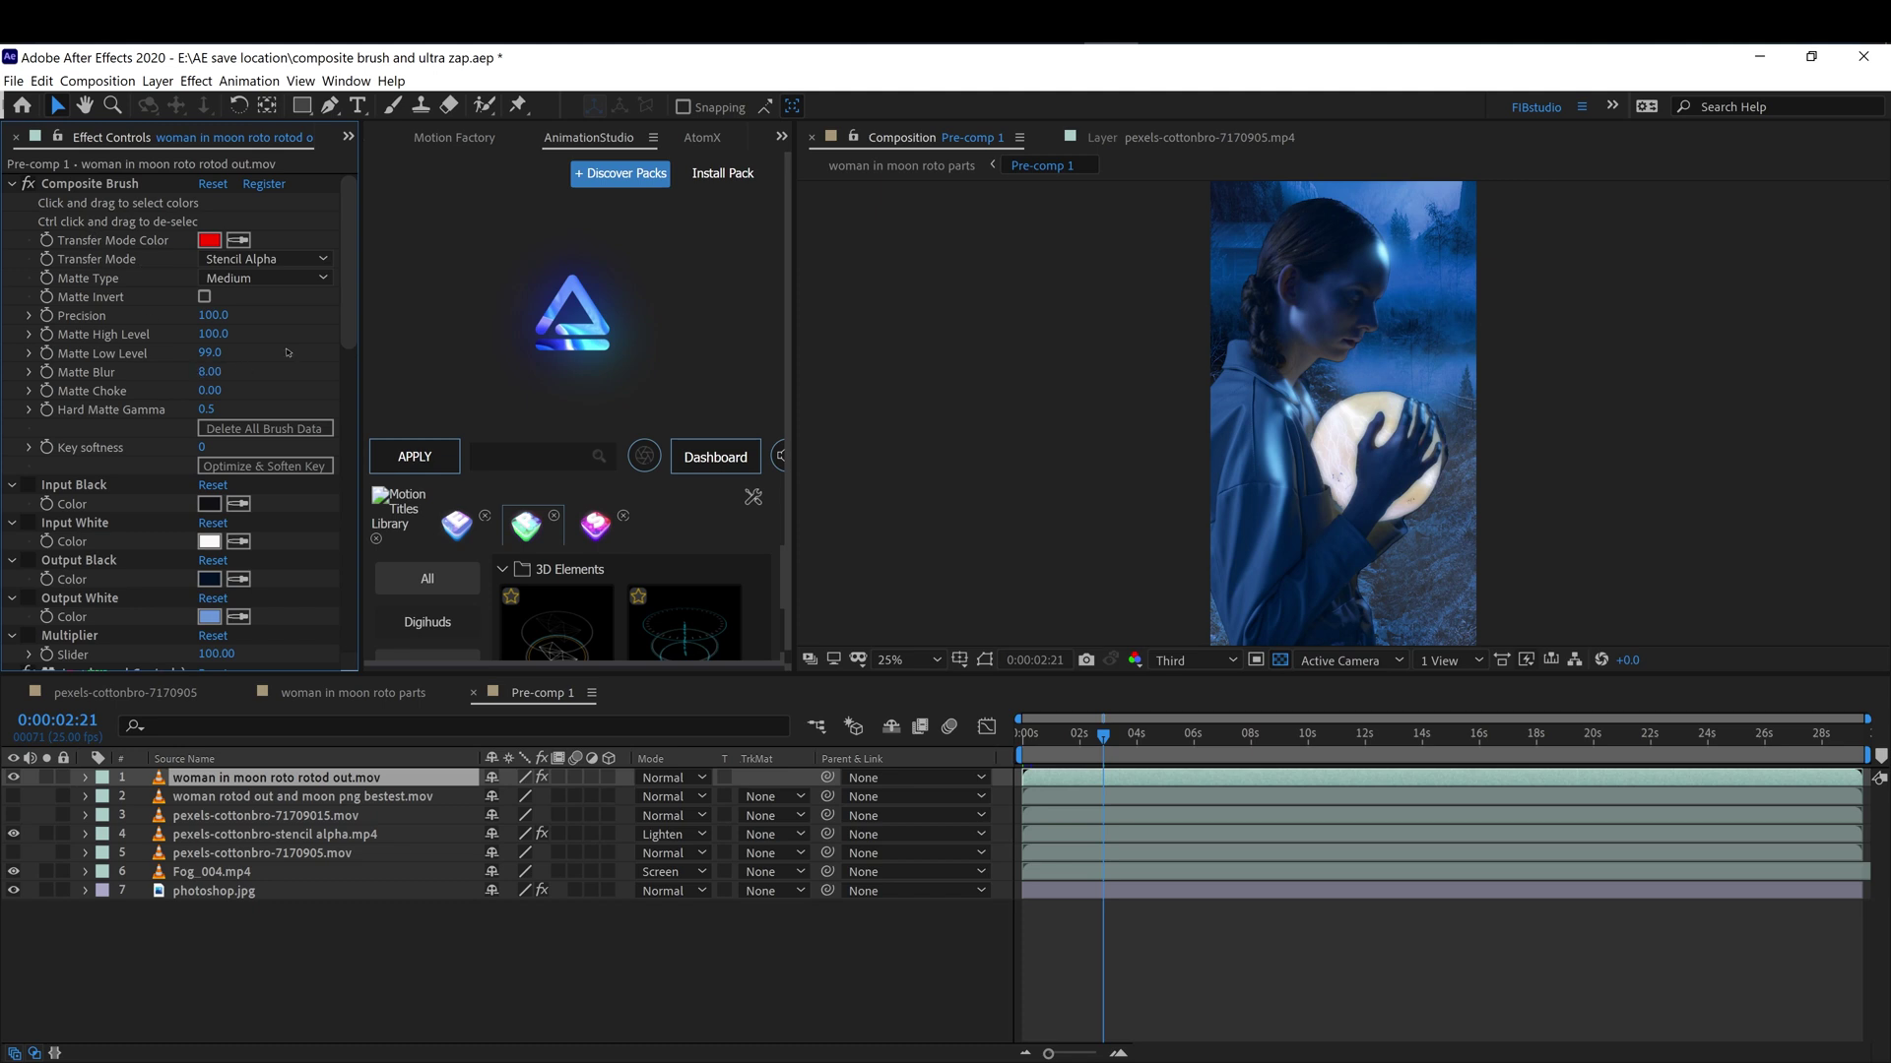
{"action": "scroll", "coordinate": [313, 344], "scroll_direction": "down", "scroll_amount": 15}
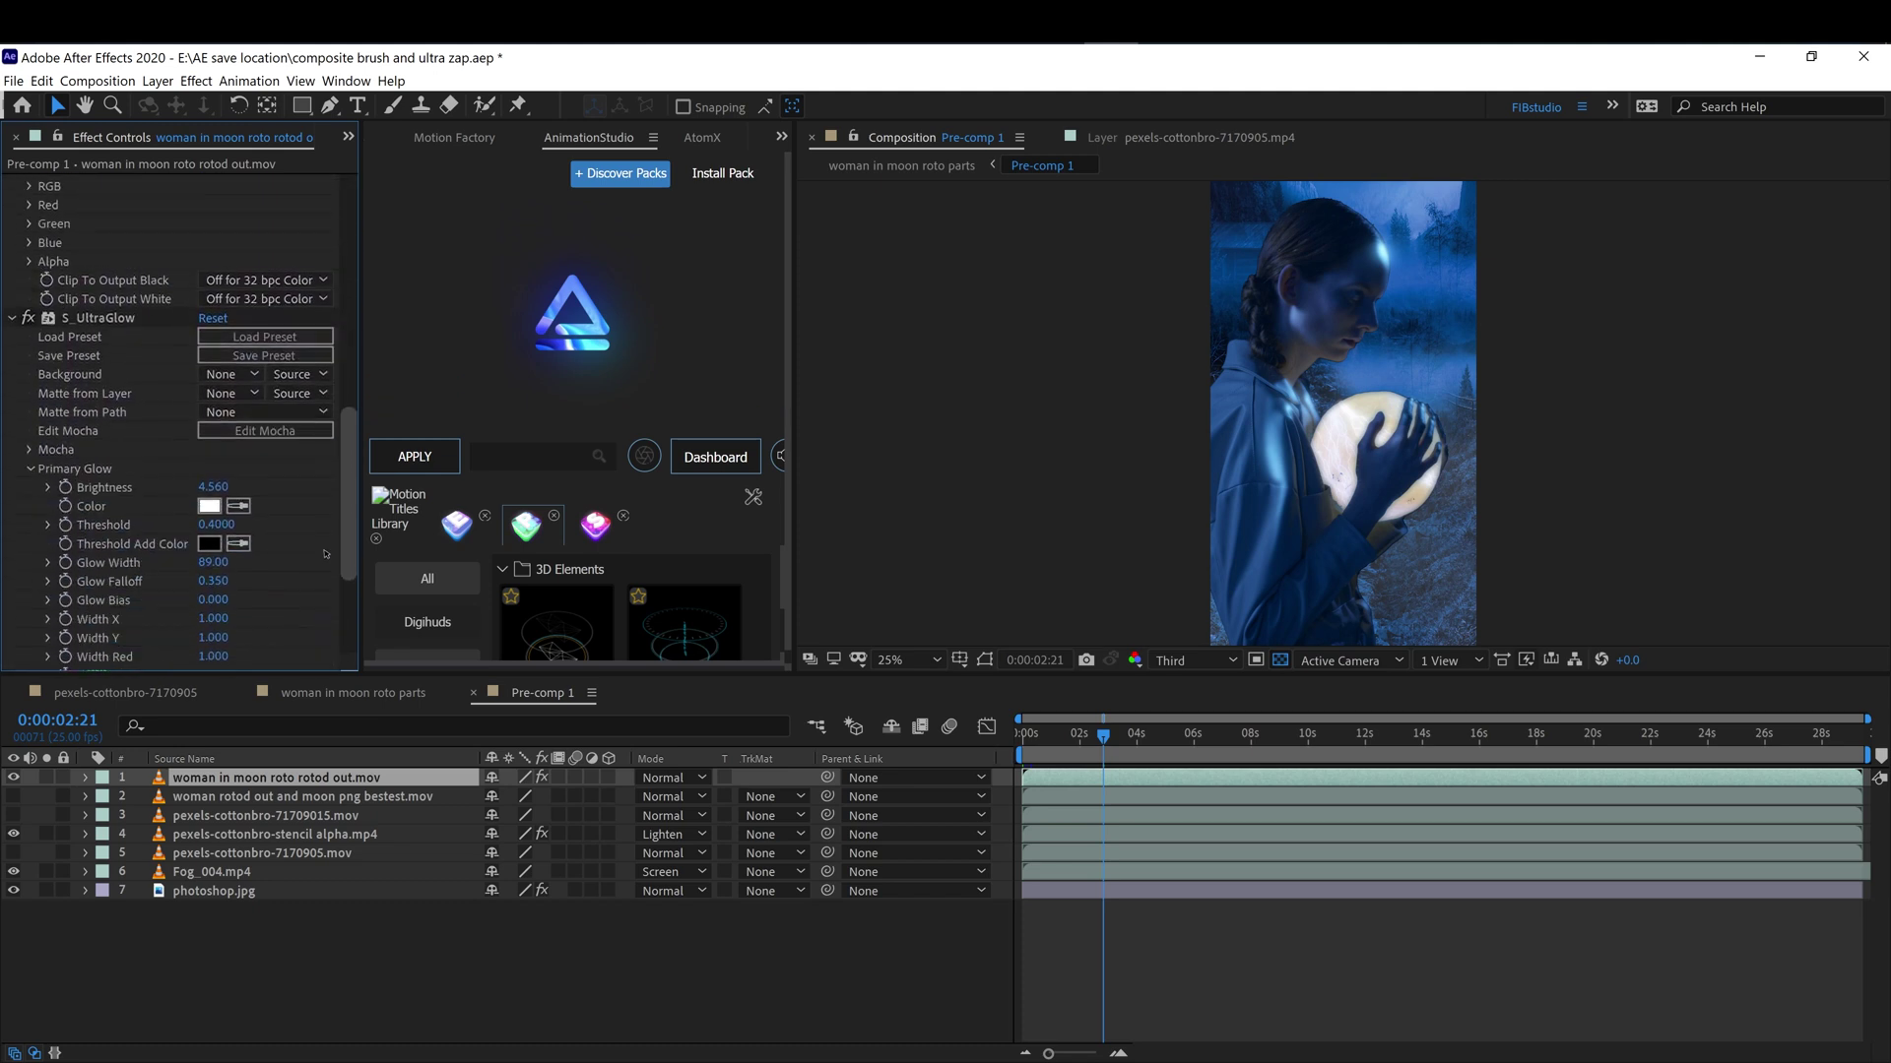
{"action": "scroll", "coordinate": [325, 556], "scroll_direction": "down", "scroll_amount": 5}
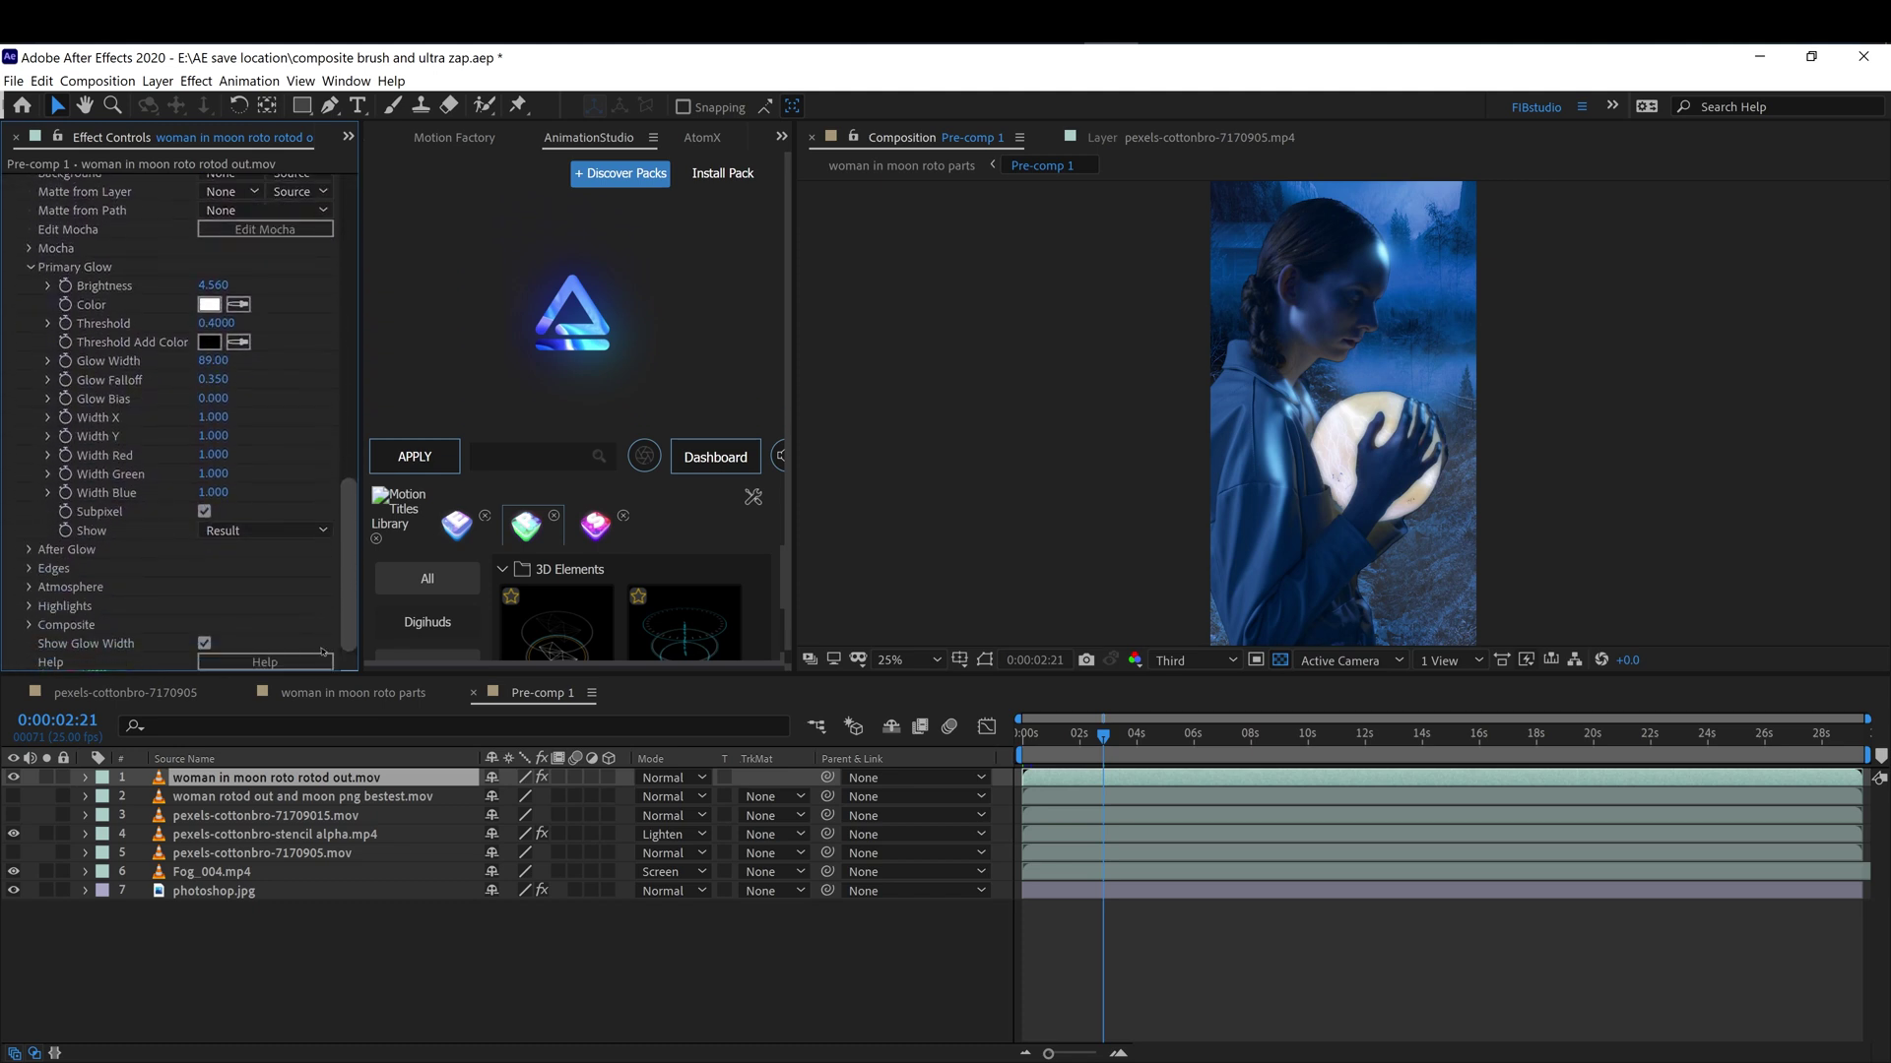
Launch Edit Mocha from S_UltraGlow's Mocha group to edit the glow's mask.
{"action": "scroll", "coordinate": [323, 646], "scroll_direction": "up", "scroll_amount": 5}
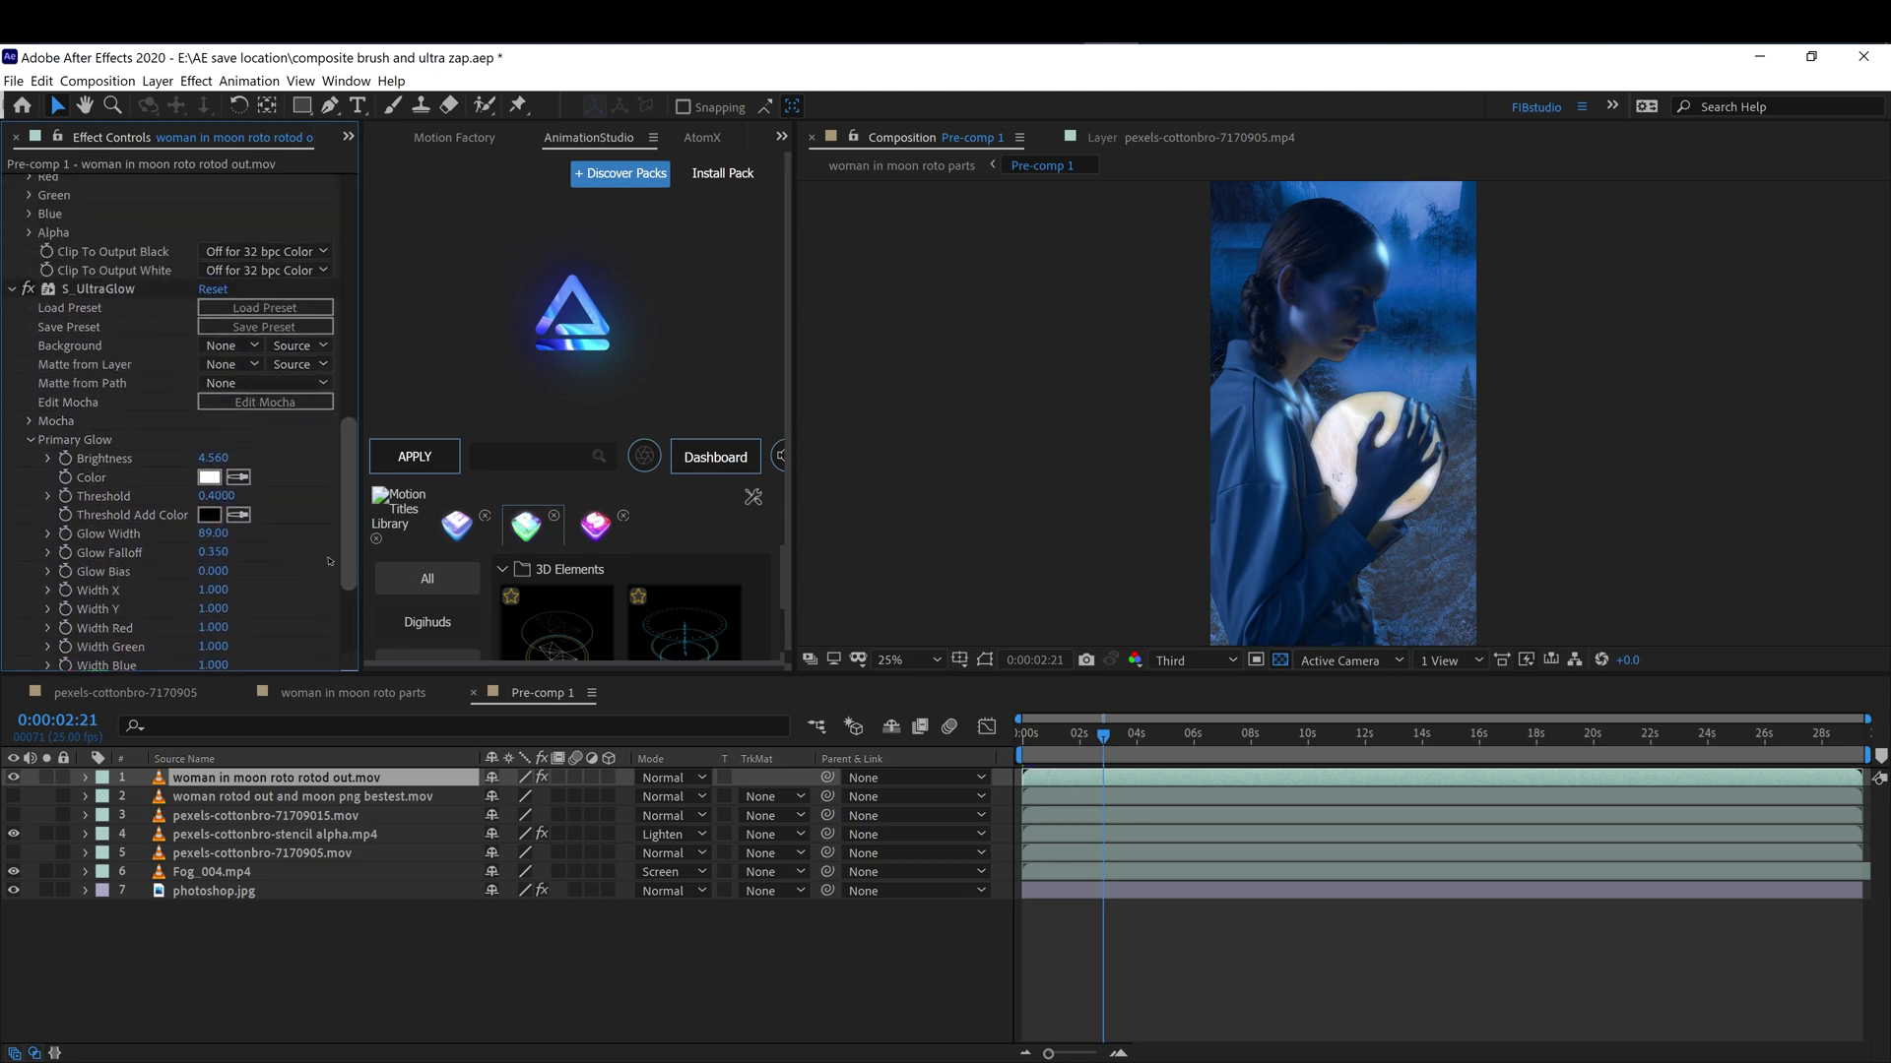
{"action": "left_click", "coordinate": [30, 421]}
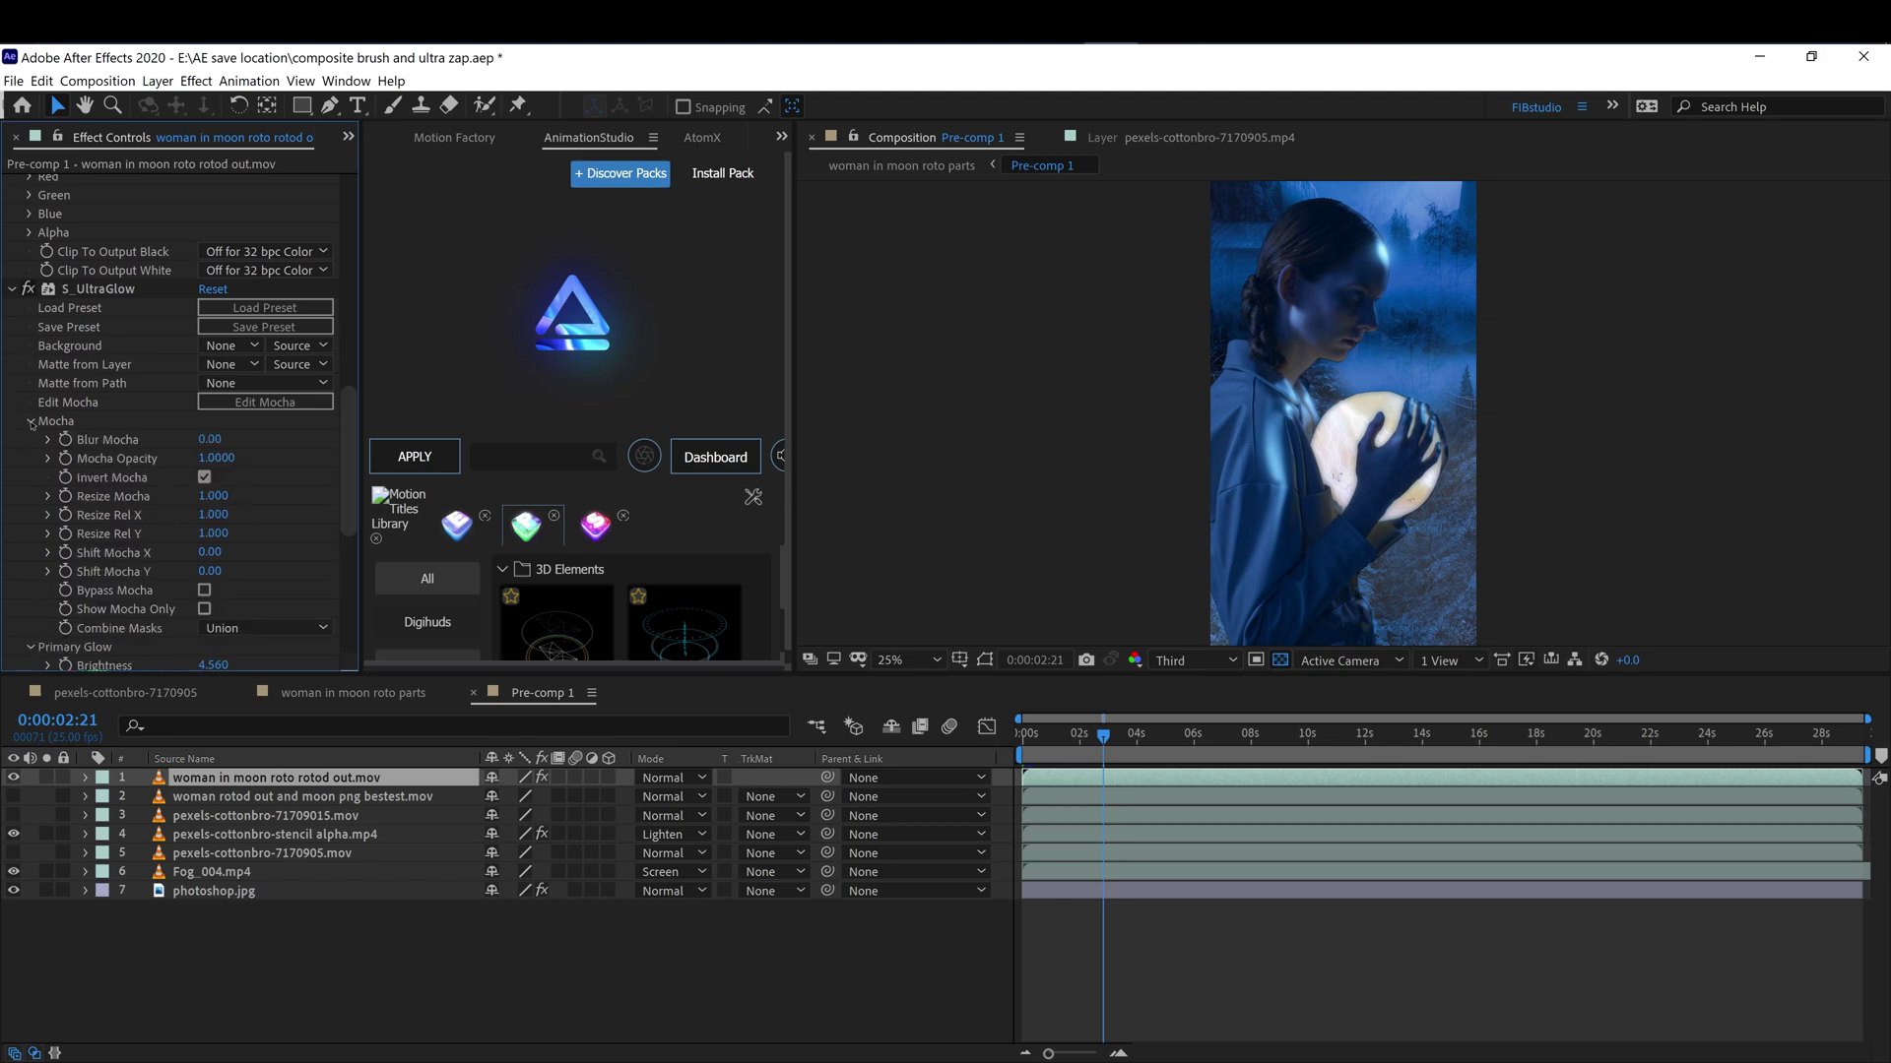
{"action": "left_click", "coordinate": [30, 422]}
{"action": "left_click", "coordinate": [31, 421]}
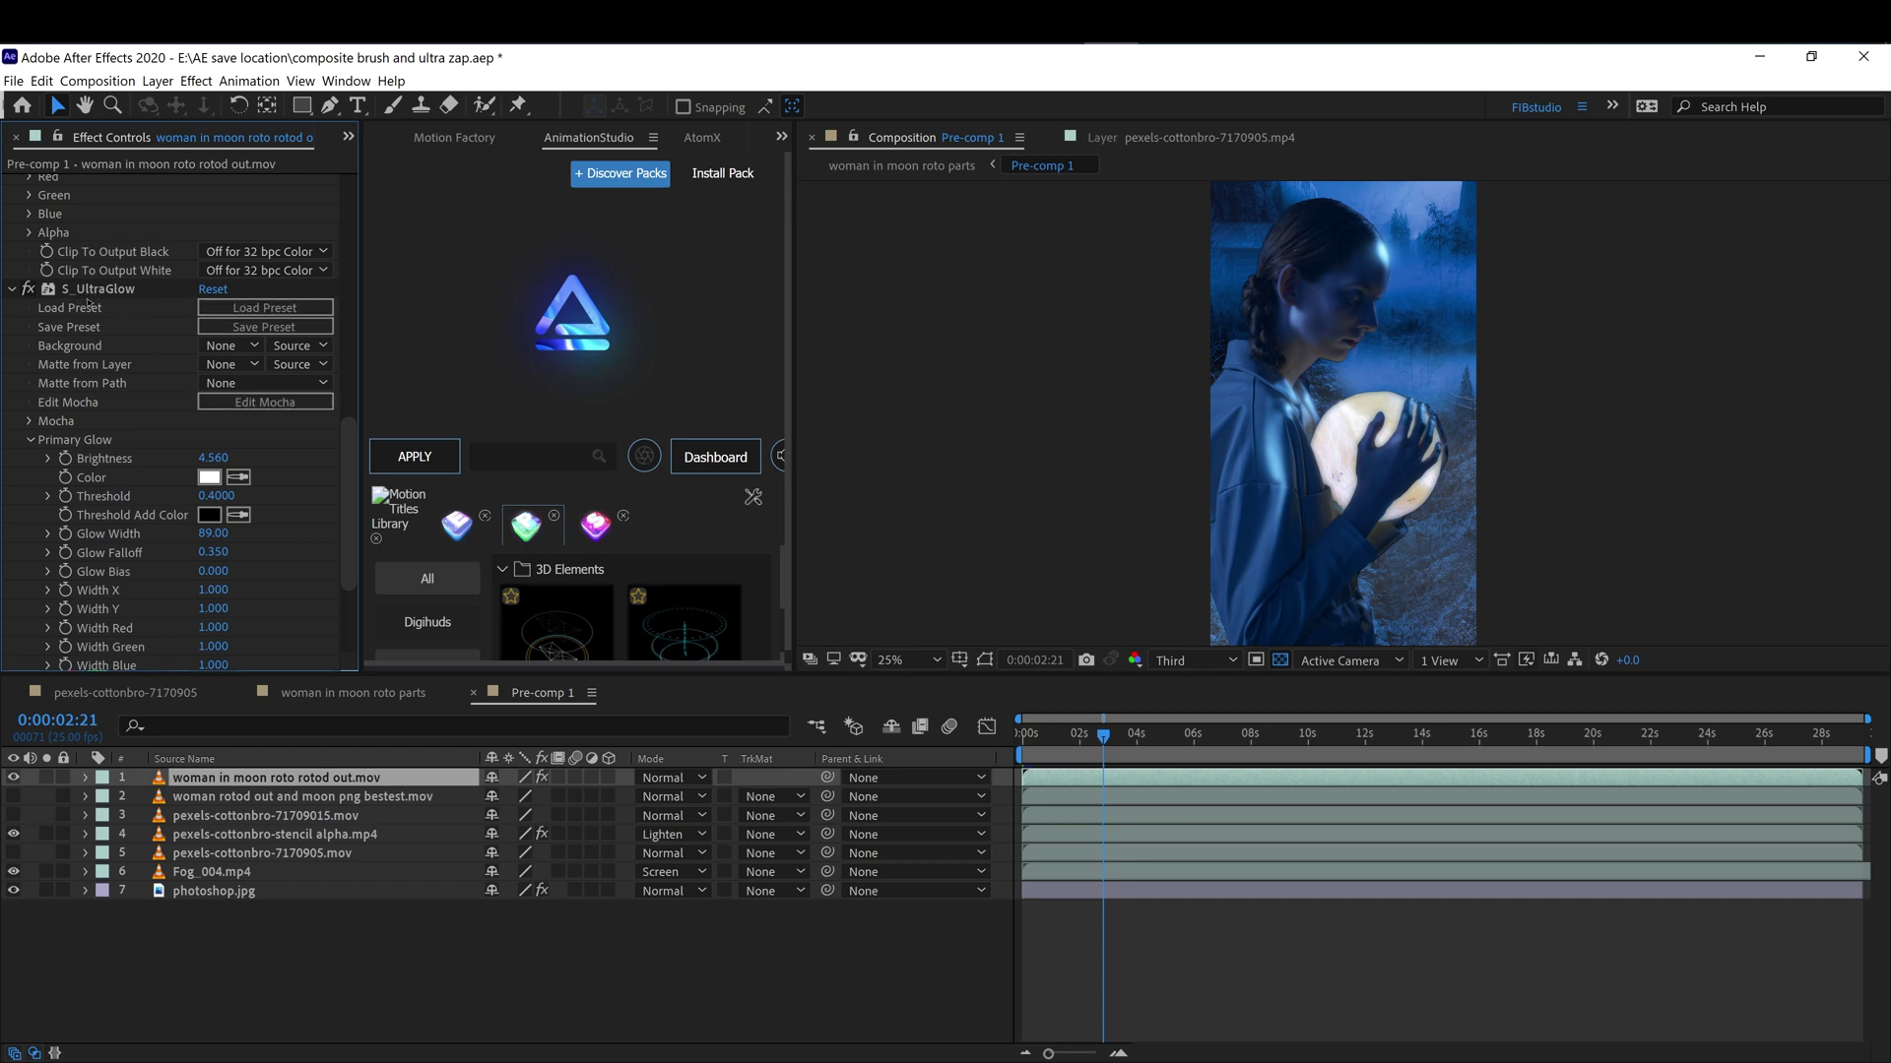
{"action": "left_click", "coordinate": [279, 409]}
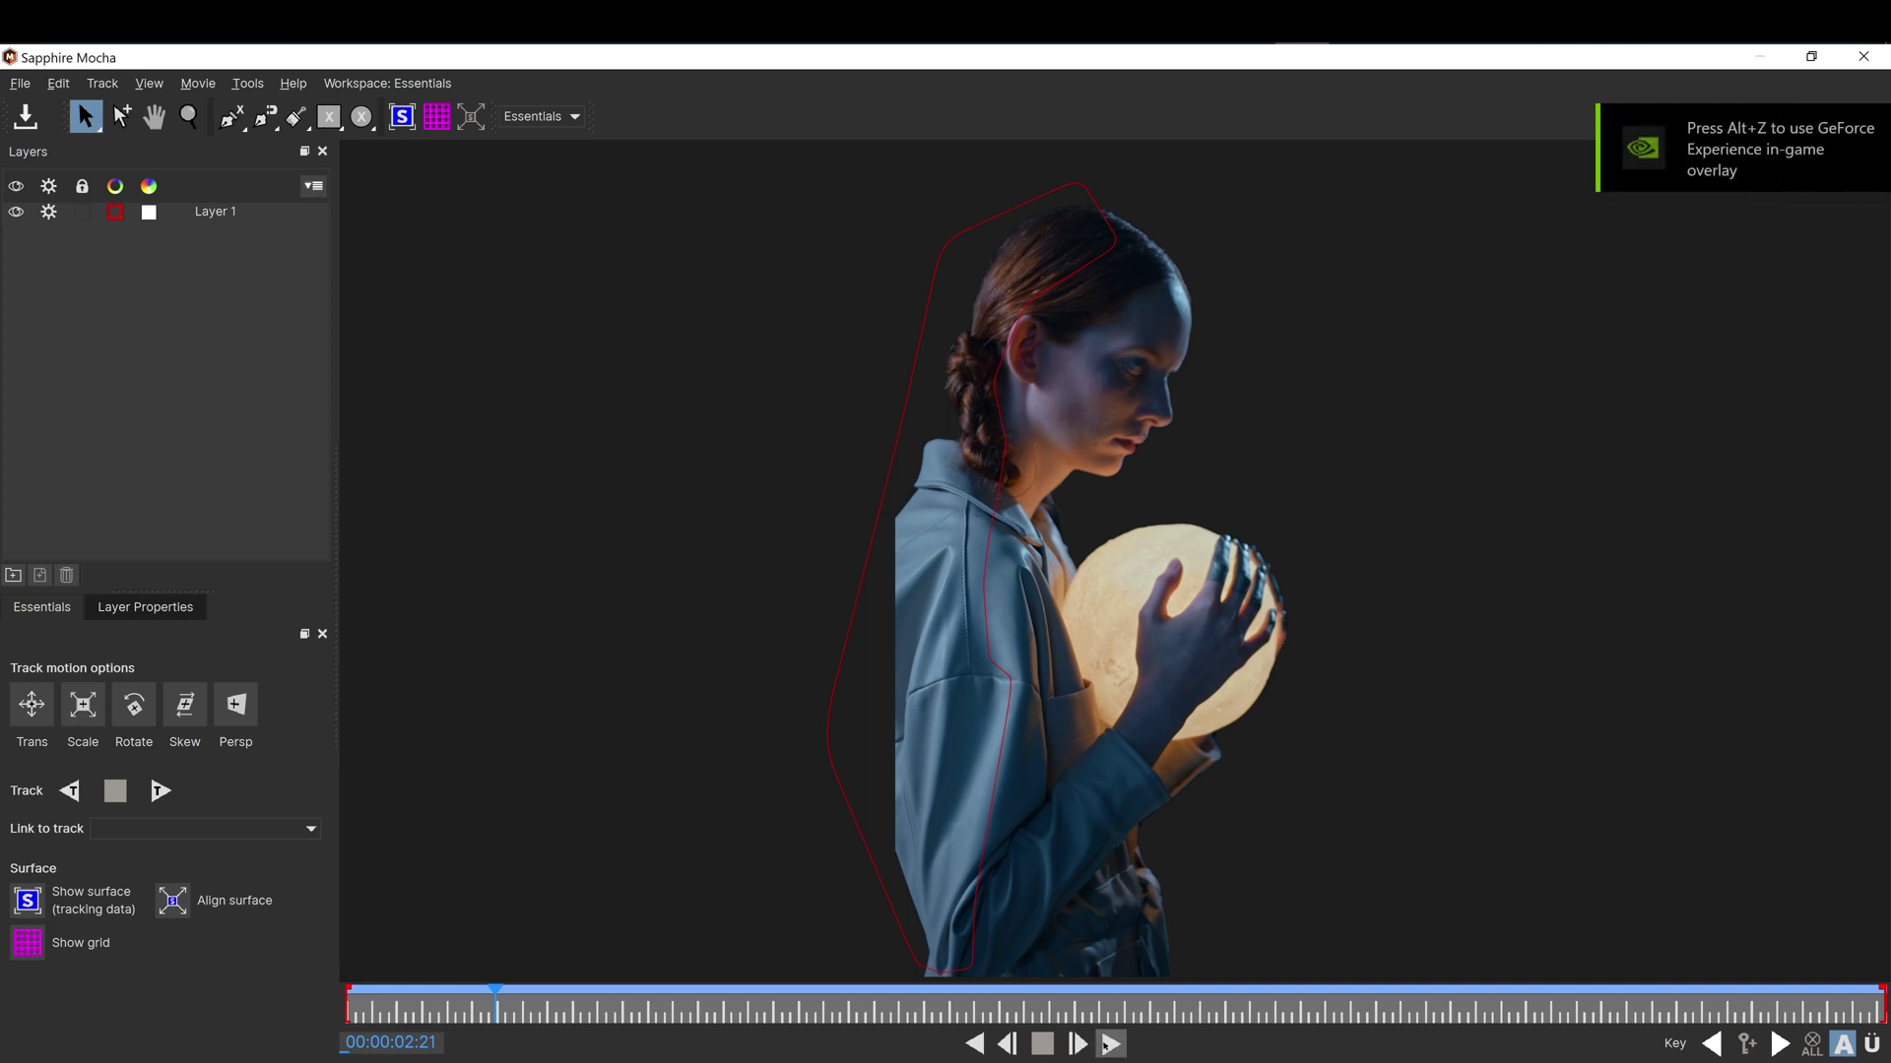
Track the woman's mask shape forward in Sapphire Mocha, stopping at 00:00:08:11.
{"action": "left_click", "coordinate": [1110, 1043]}
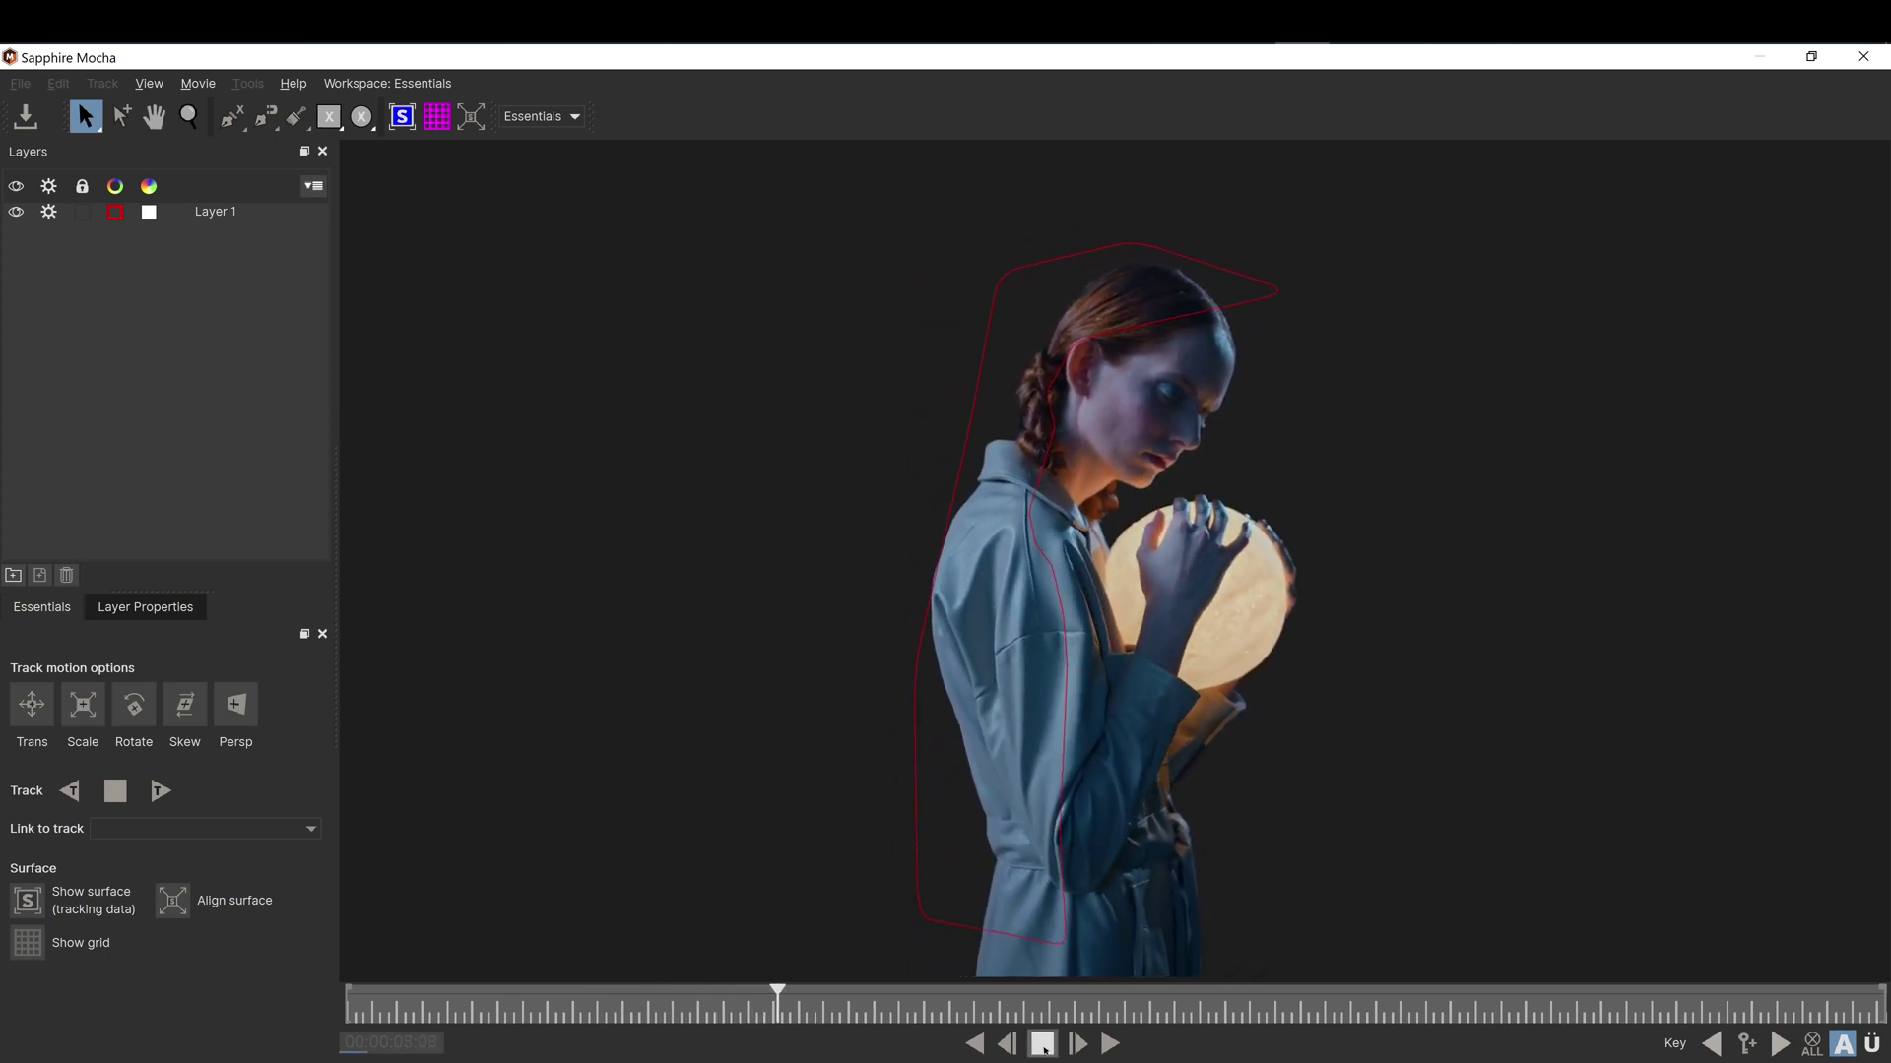
{"action": "key", "text": "space"}
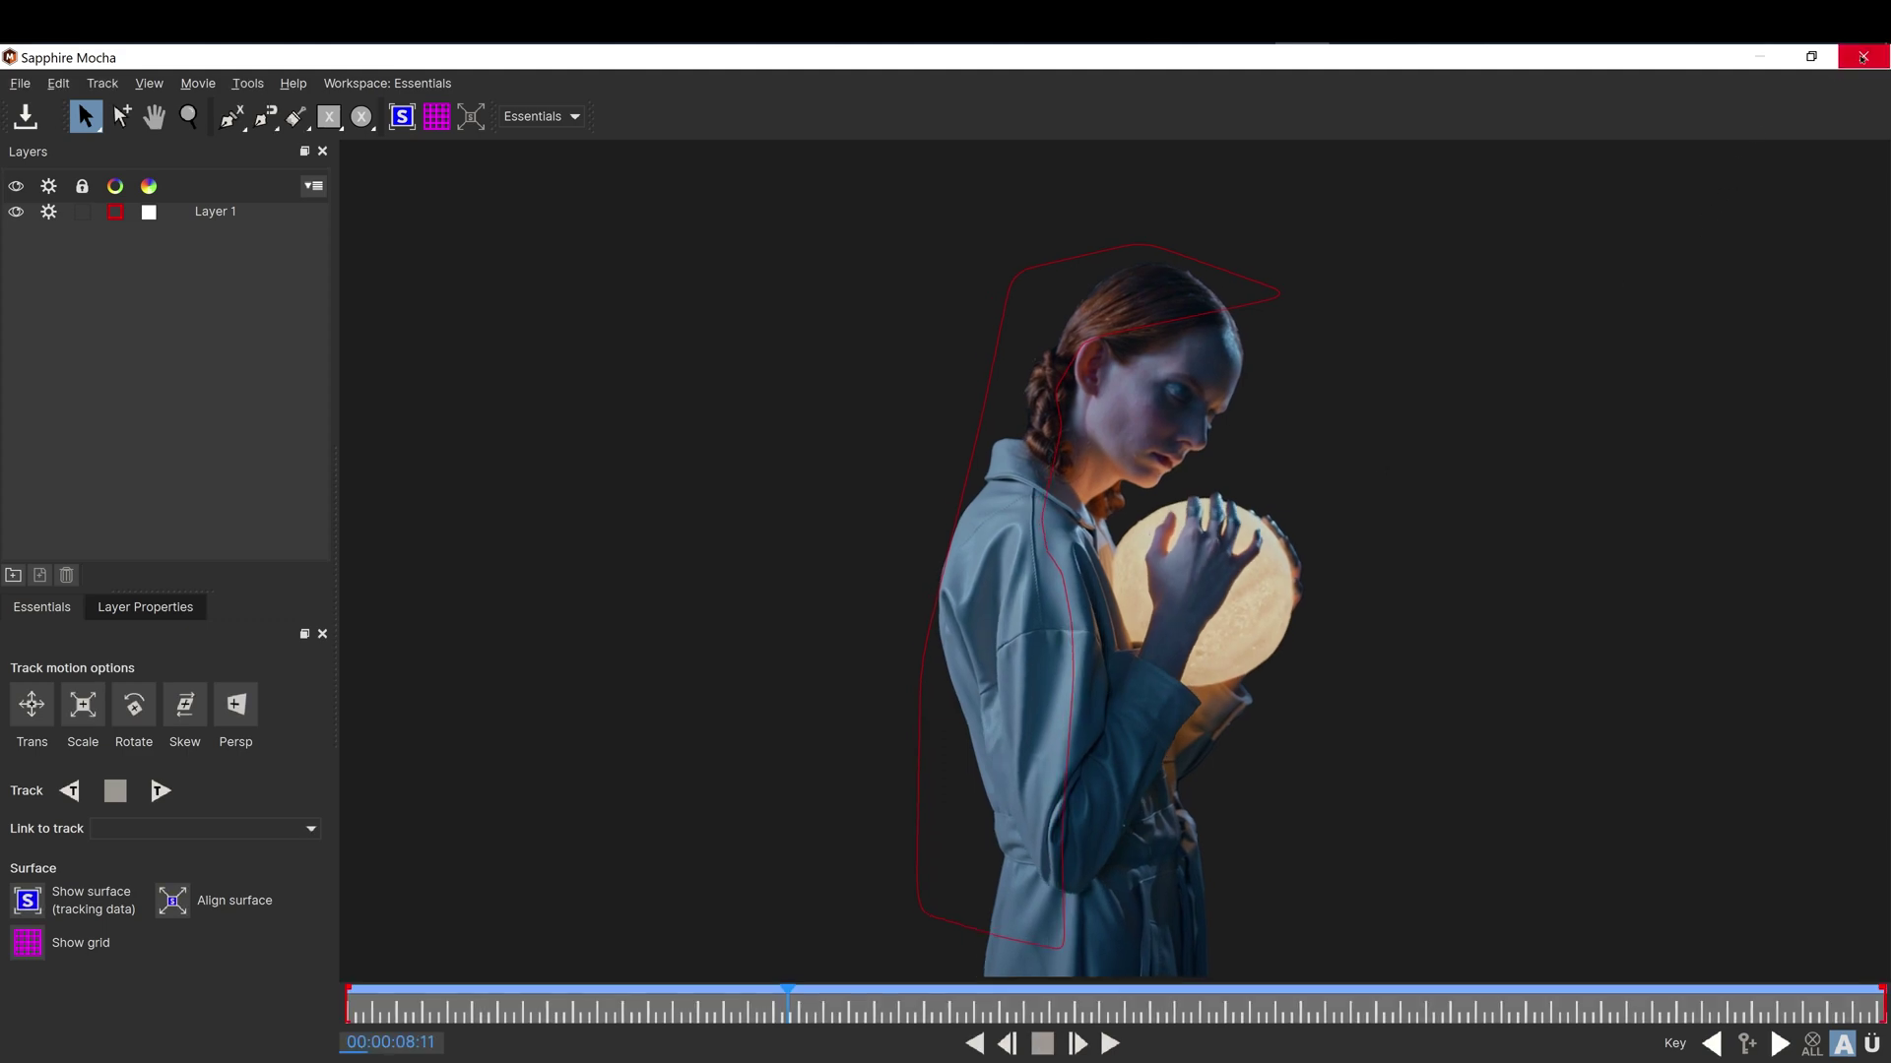
Close Mocha and keep UltraGlow's Mocha mask inverted, with Combine Masks set to Union.
{"action": "left_click", "coordinate": [1863, 56]}
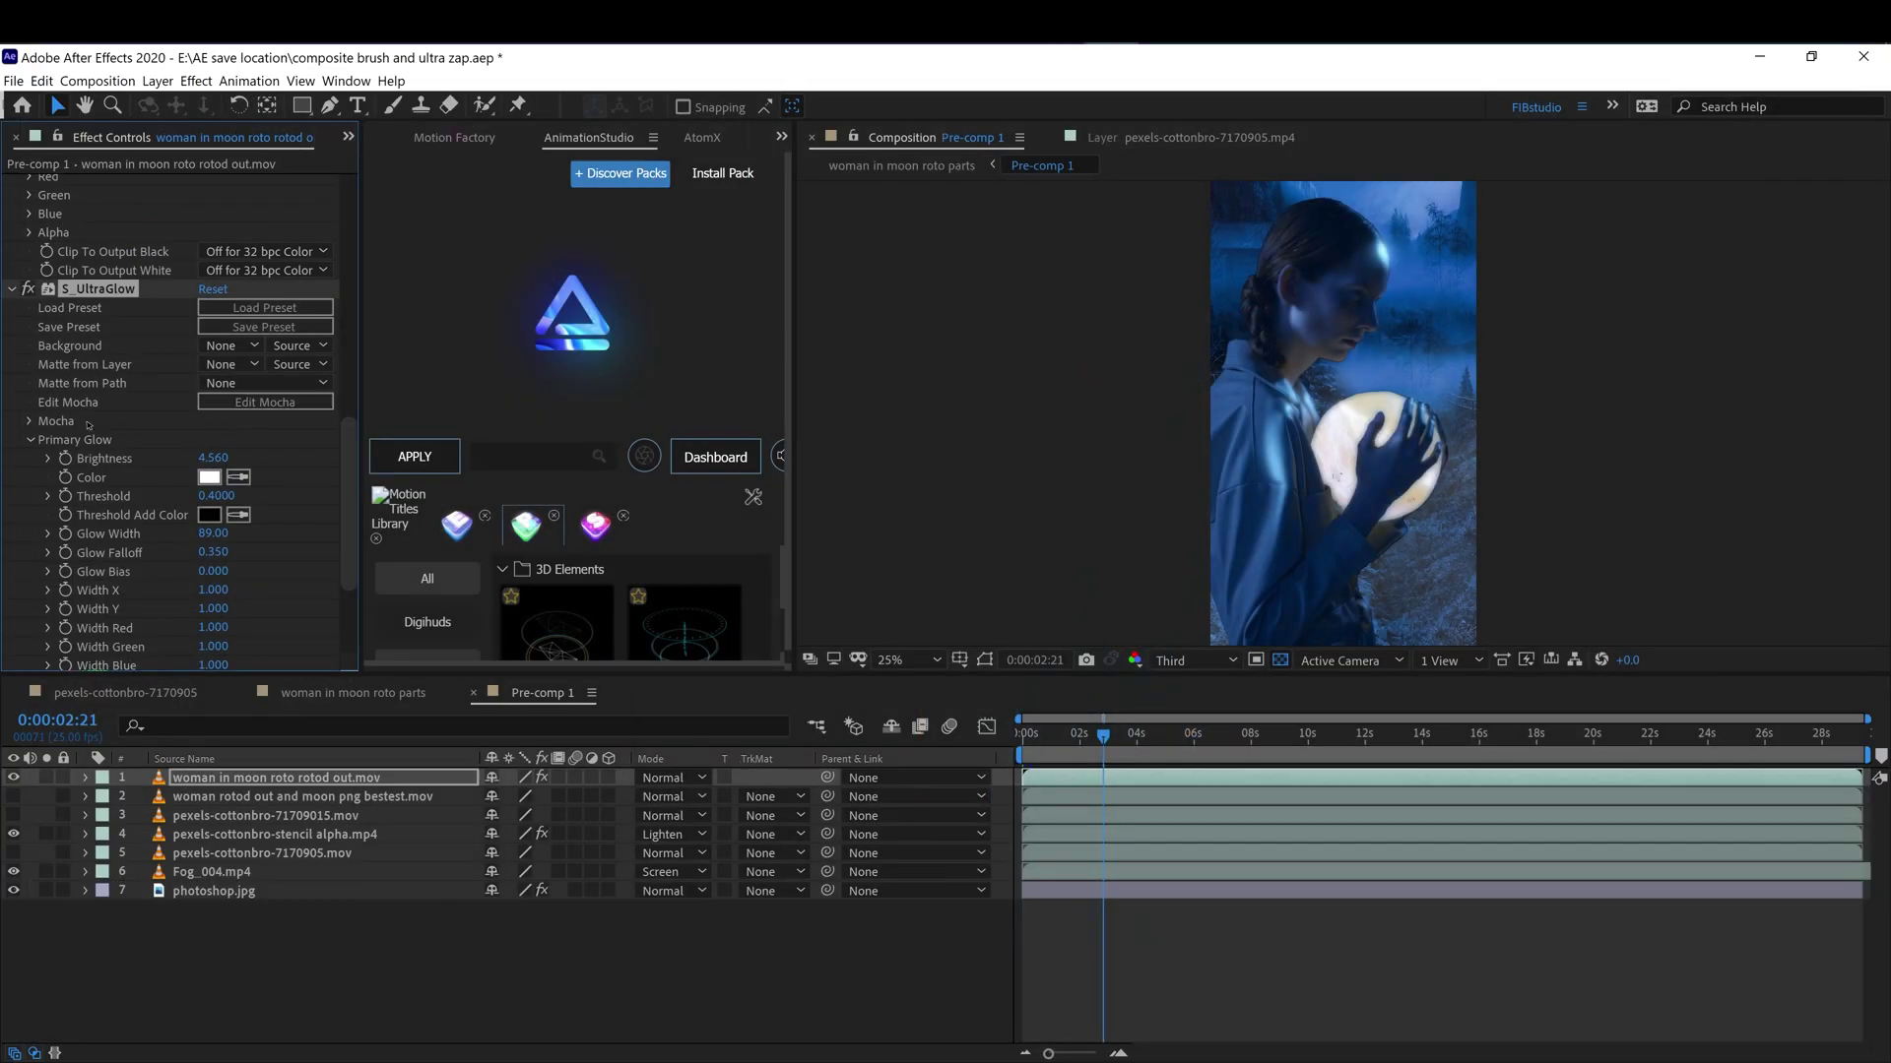
{"action": "left_click", "coordinate": [32, 421]}
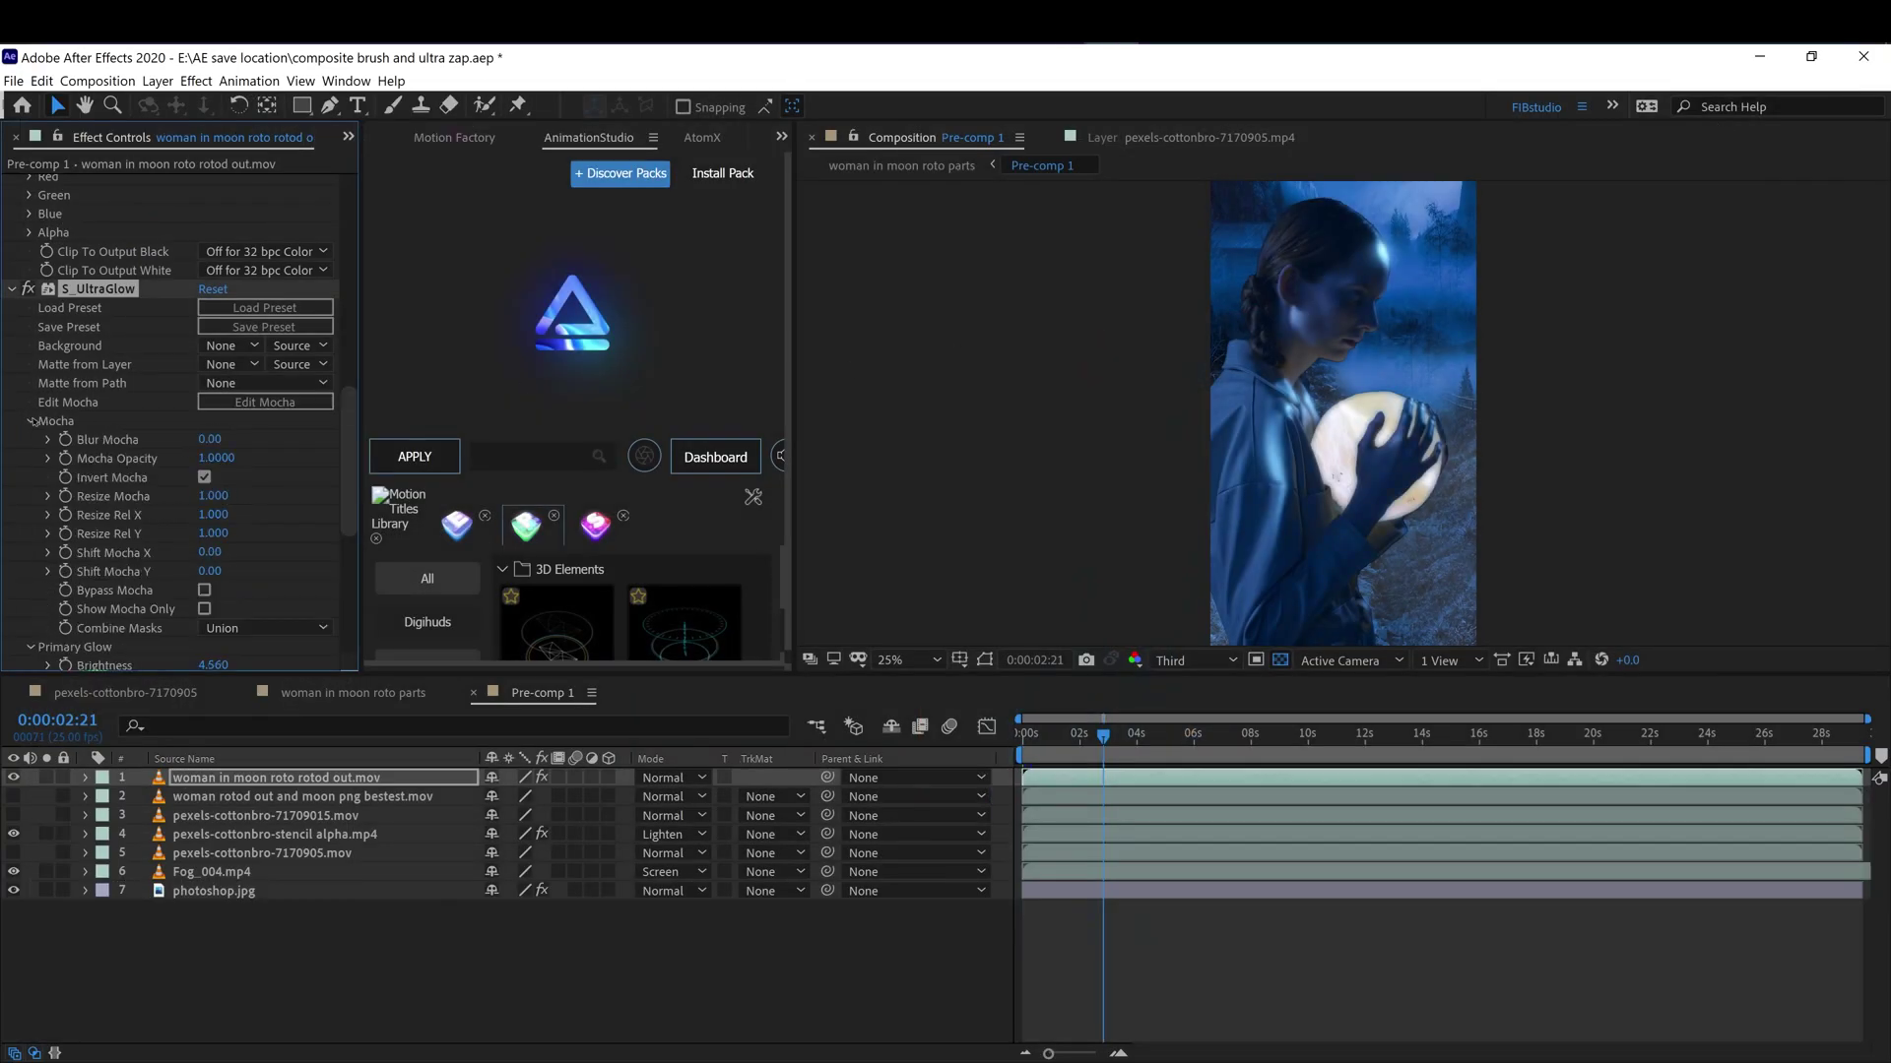
{"action": "left_click", "coordinate": [205, 476]}
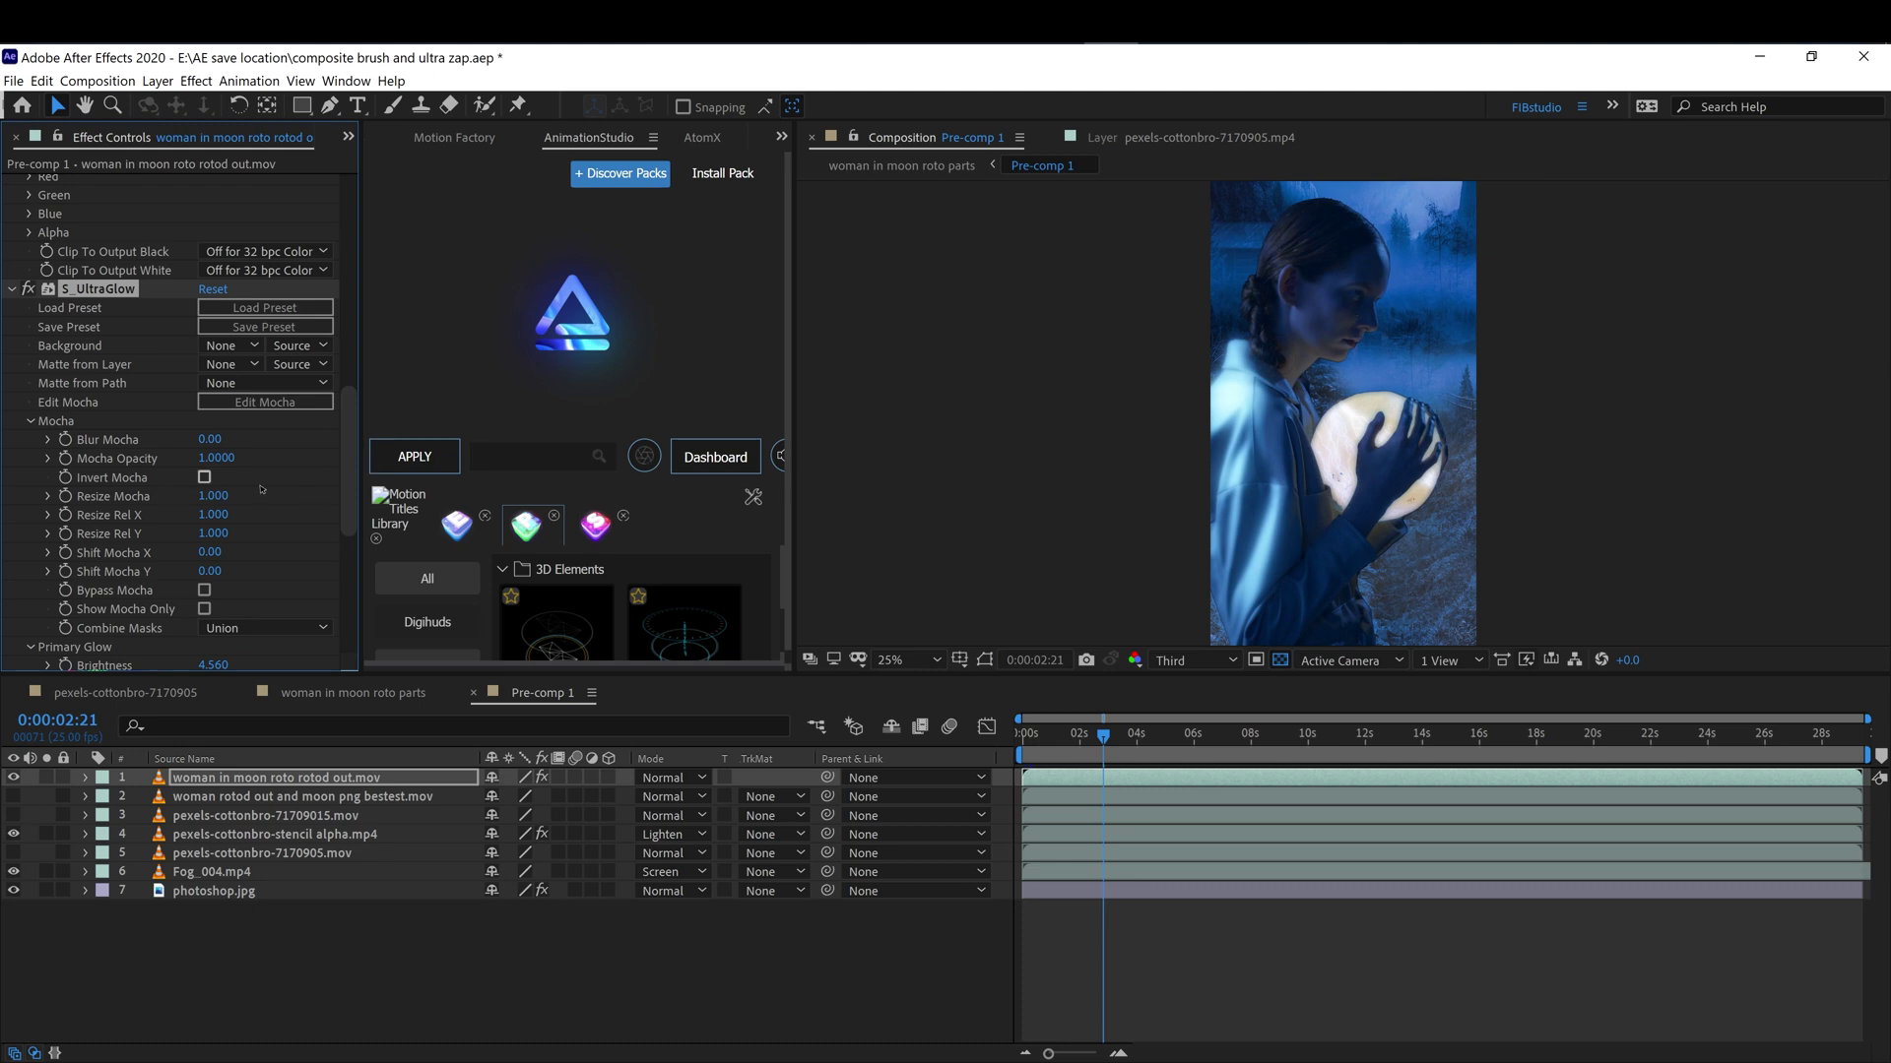
{"action": "left_click", "coordinate": [205, 477]}
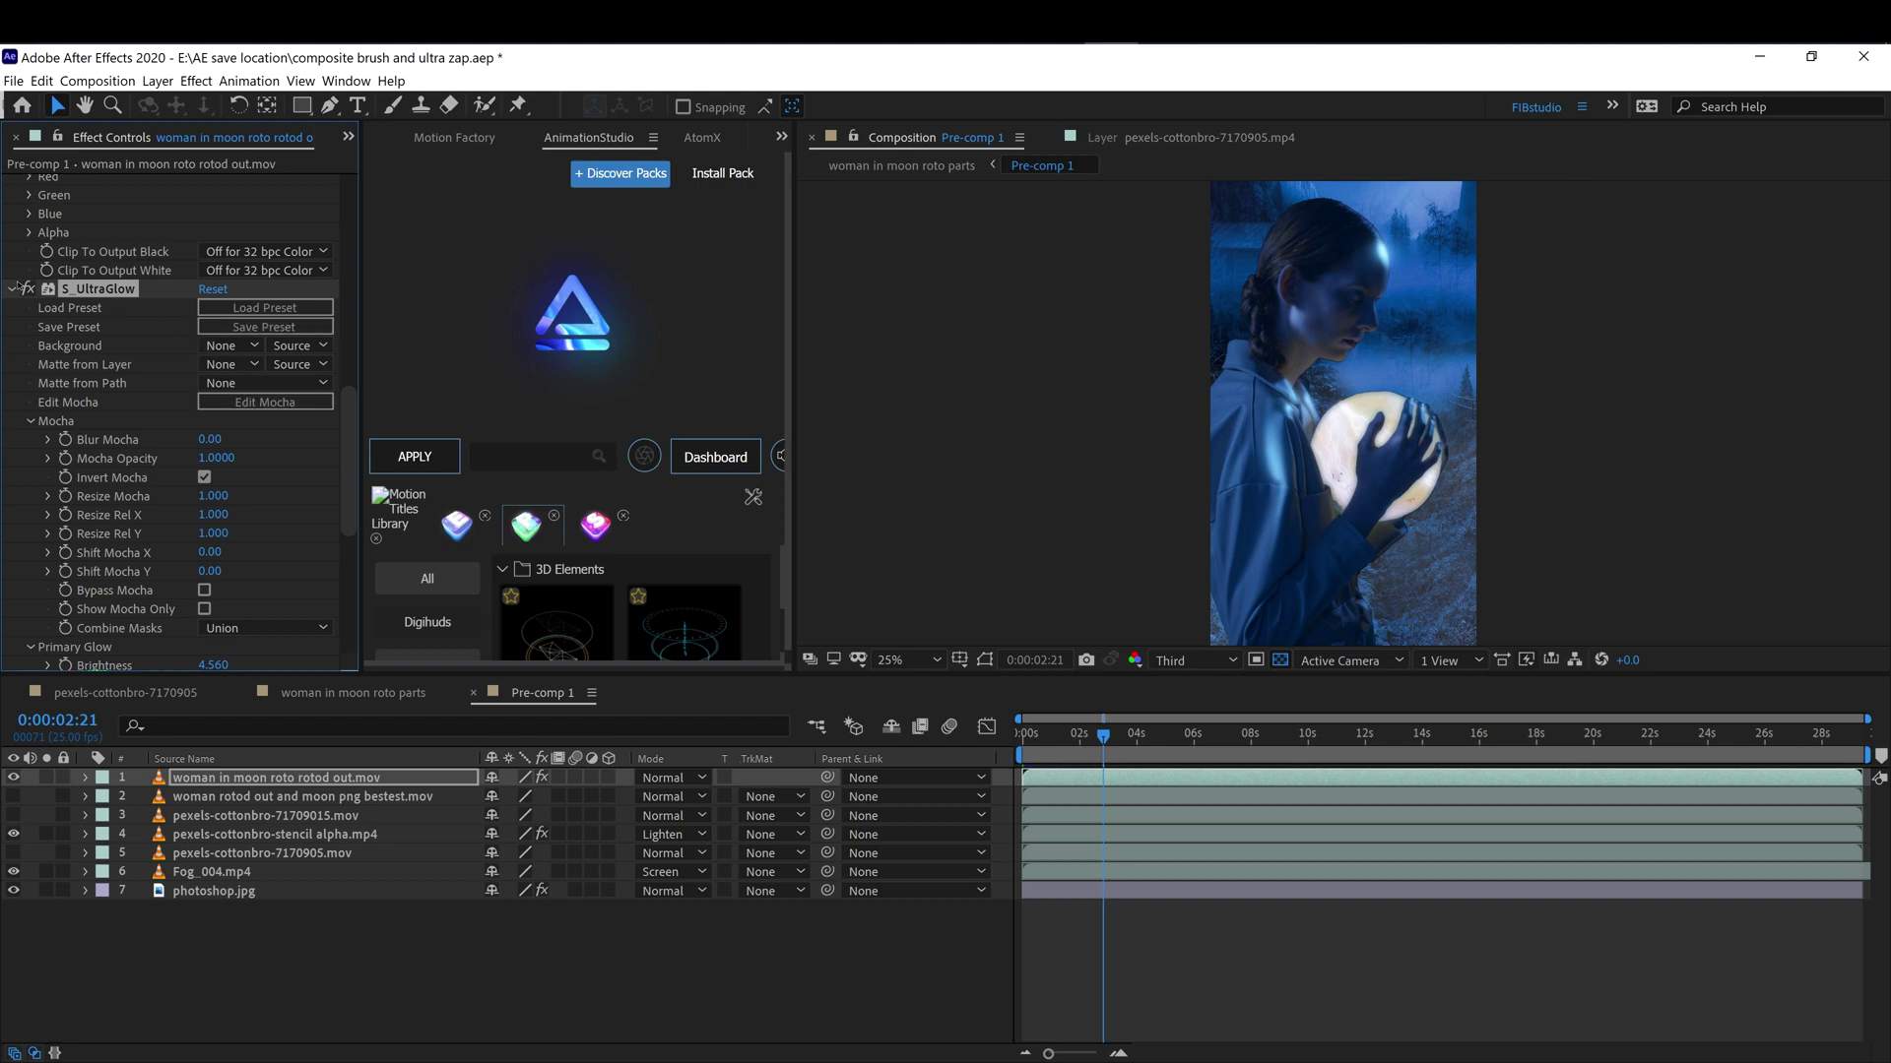
Toggle Composite Brush off and on to compare the moon, then select the stencil alpha layer.
{"action": "scroll", "coordinate": [103, 318], "scroll_direction": "up", "scroll_amount": 5}
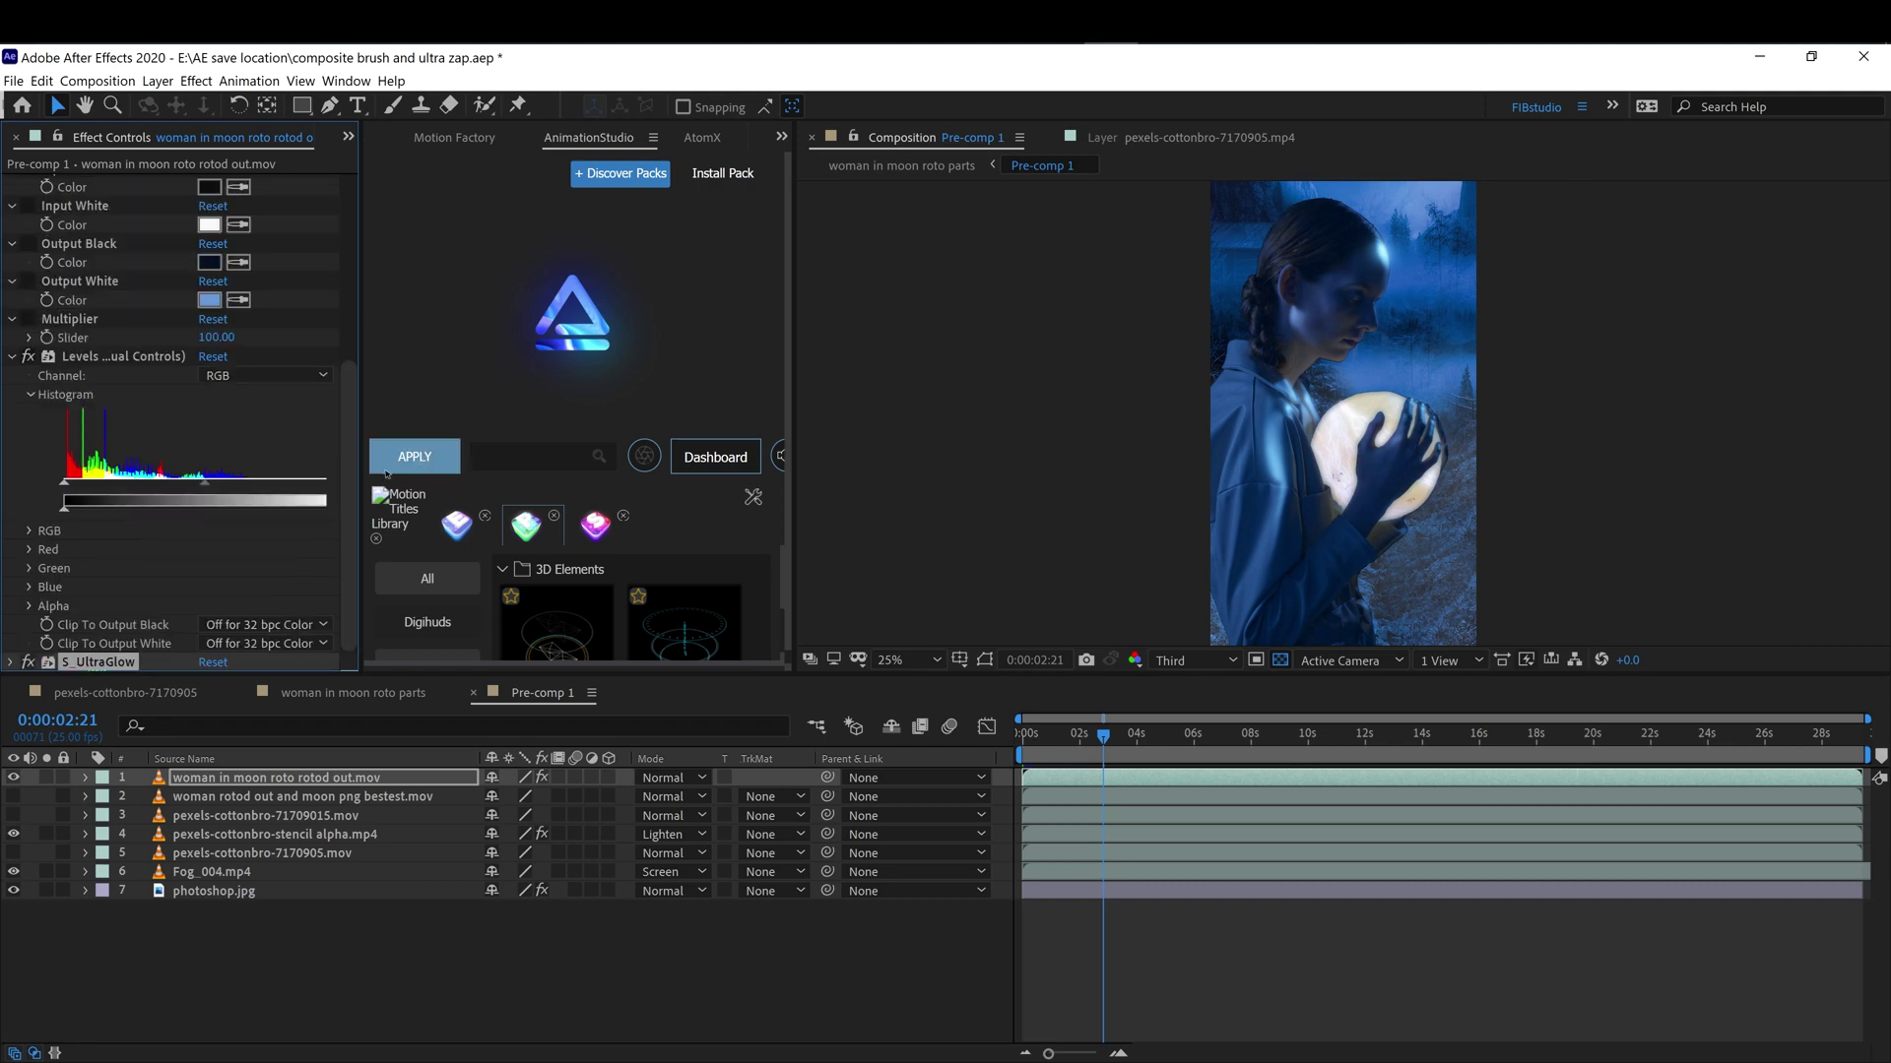
{"action": "left_click_drag", "start_coordinate": [348, 414], "coordinate": [354, 156]}
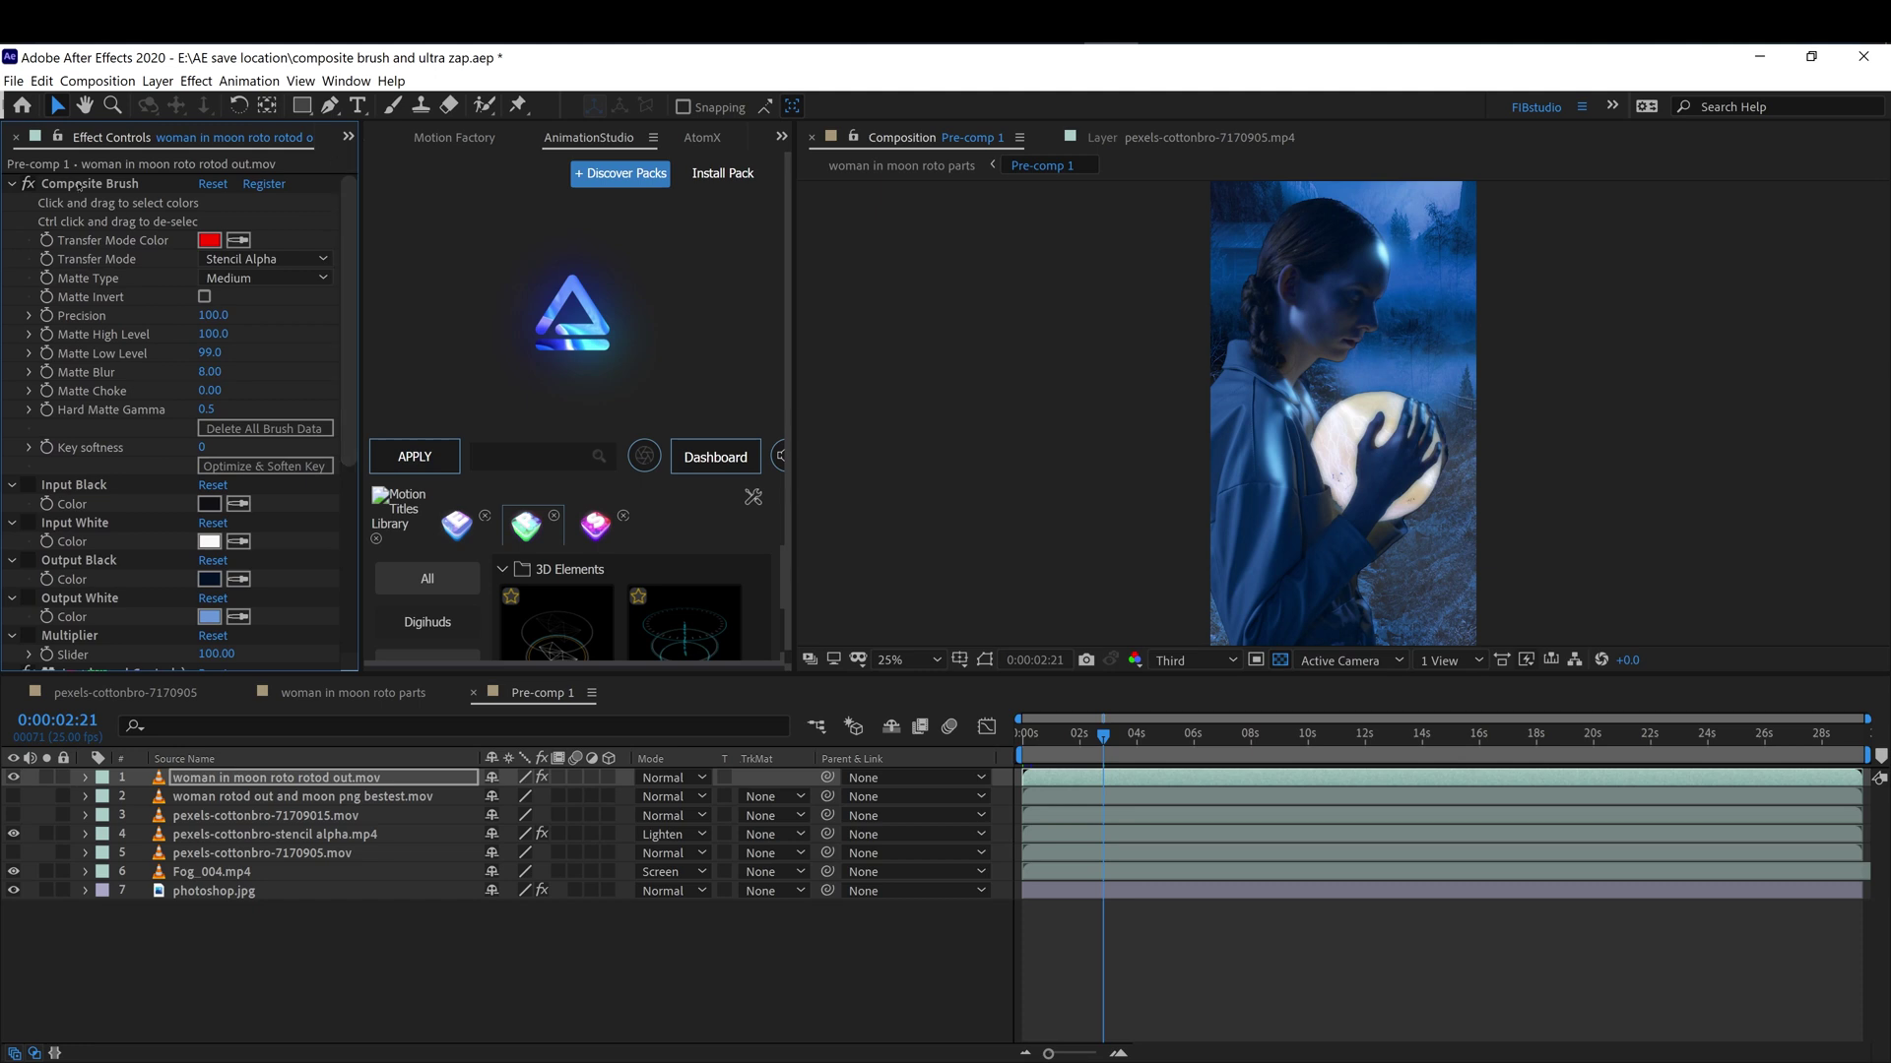
{"action": "left_click", "coordinate": [31, 184]}
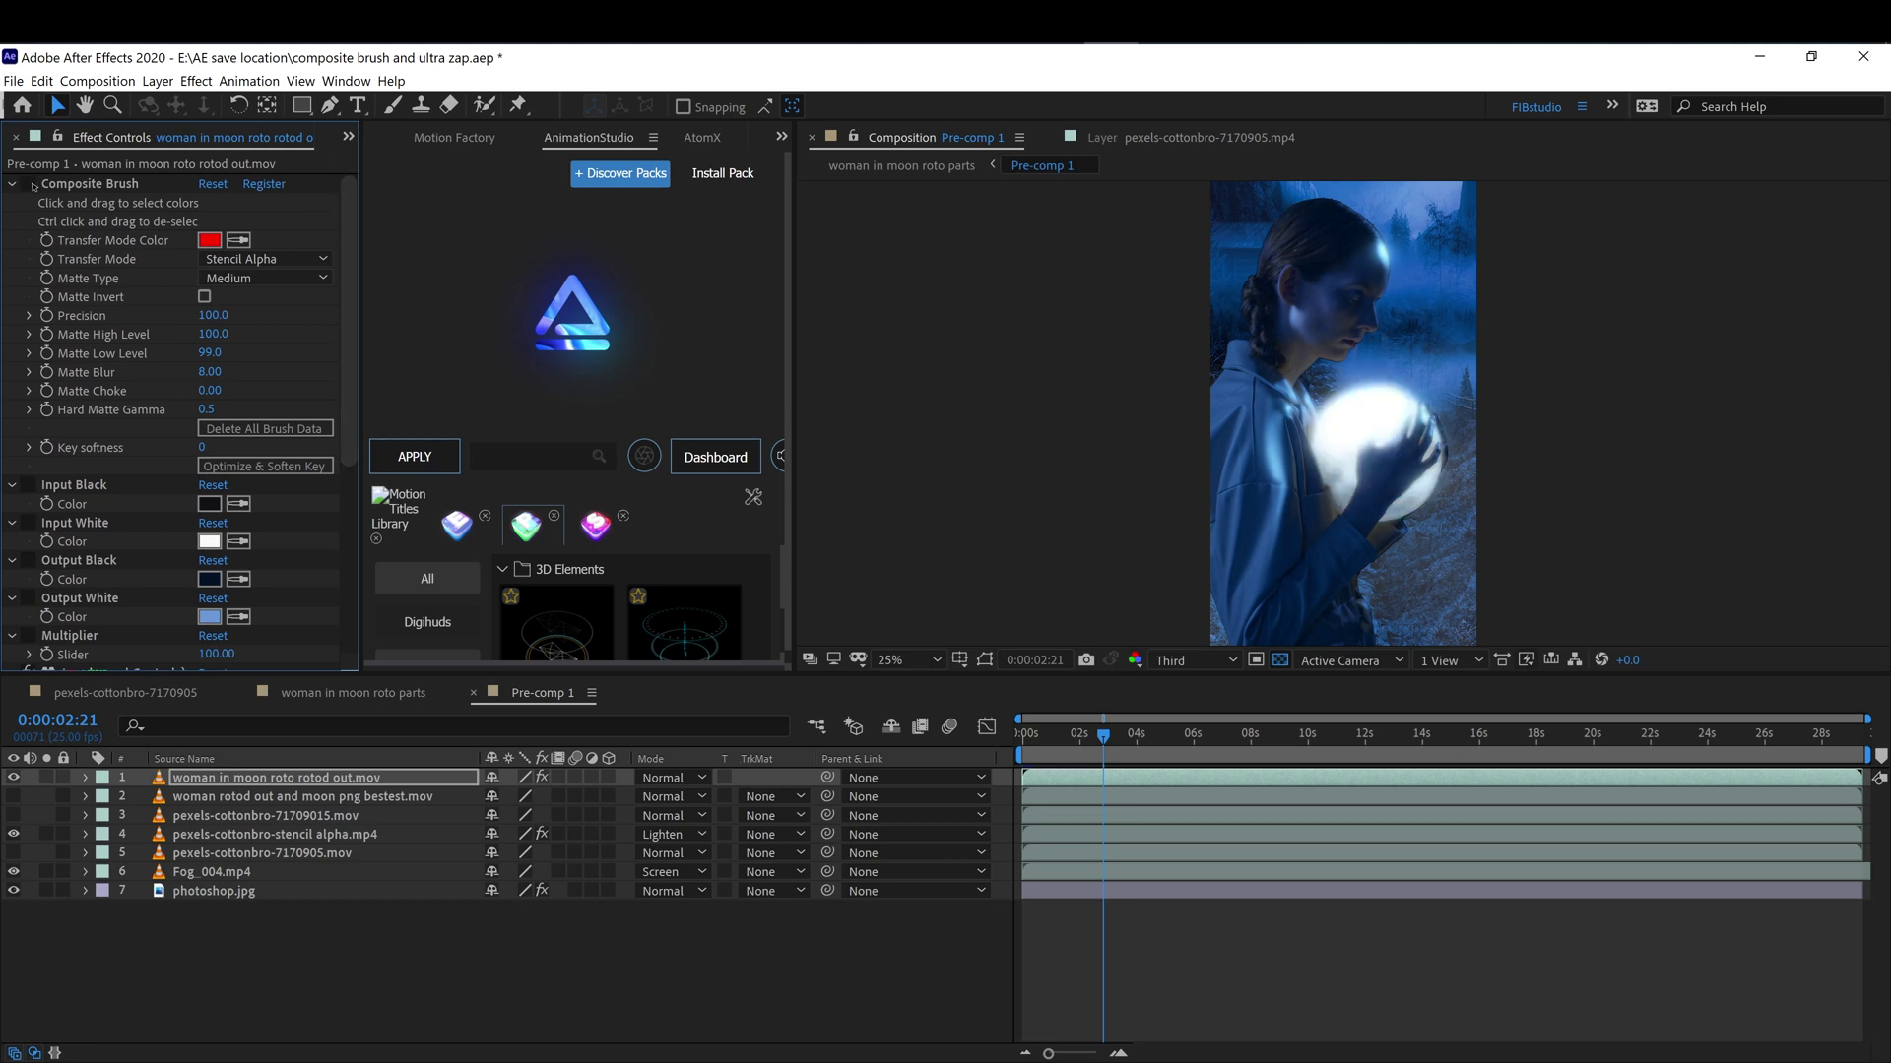
{"action": "left_click", "coordinate": [31, 184]}
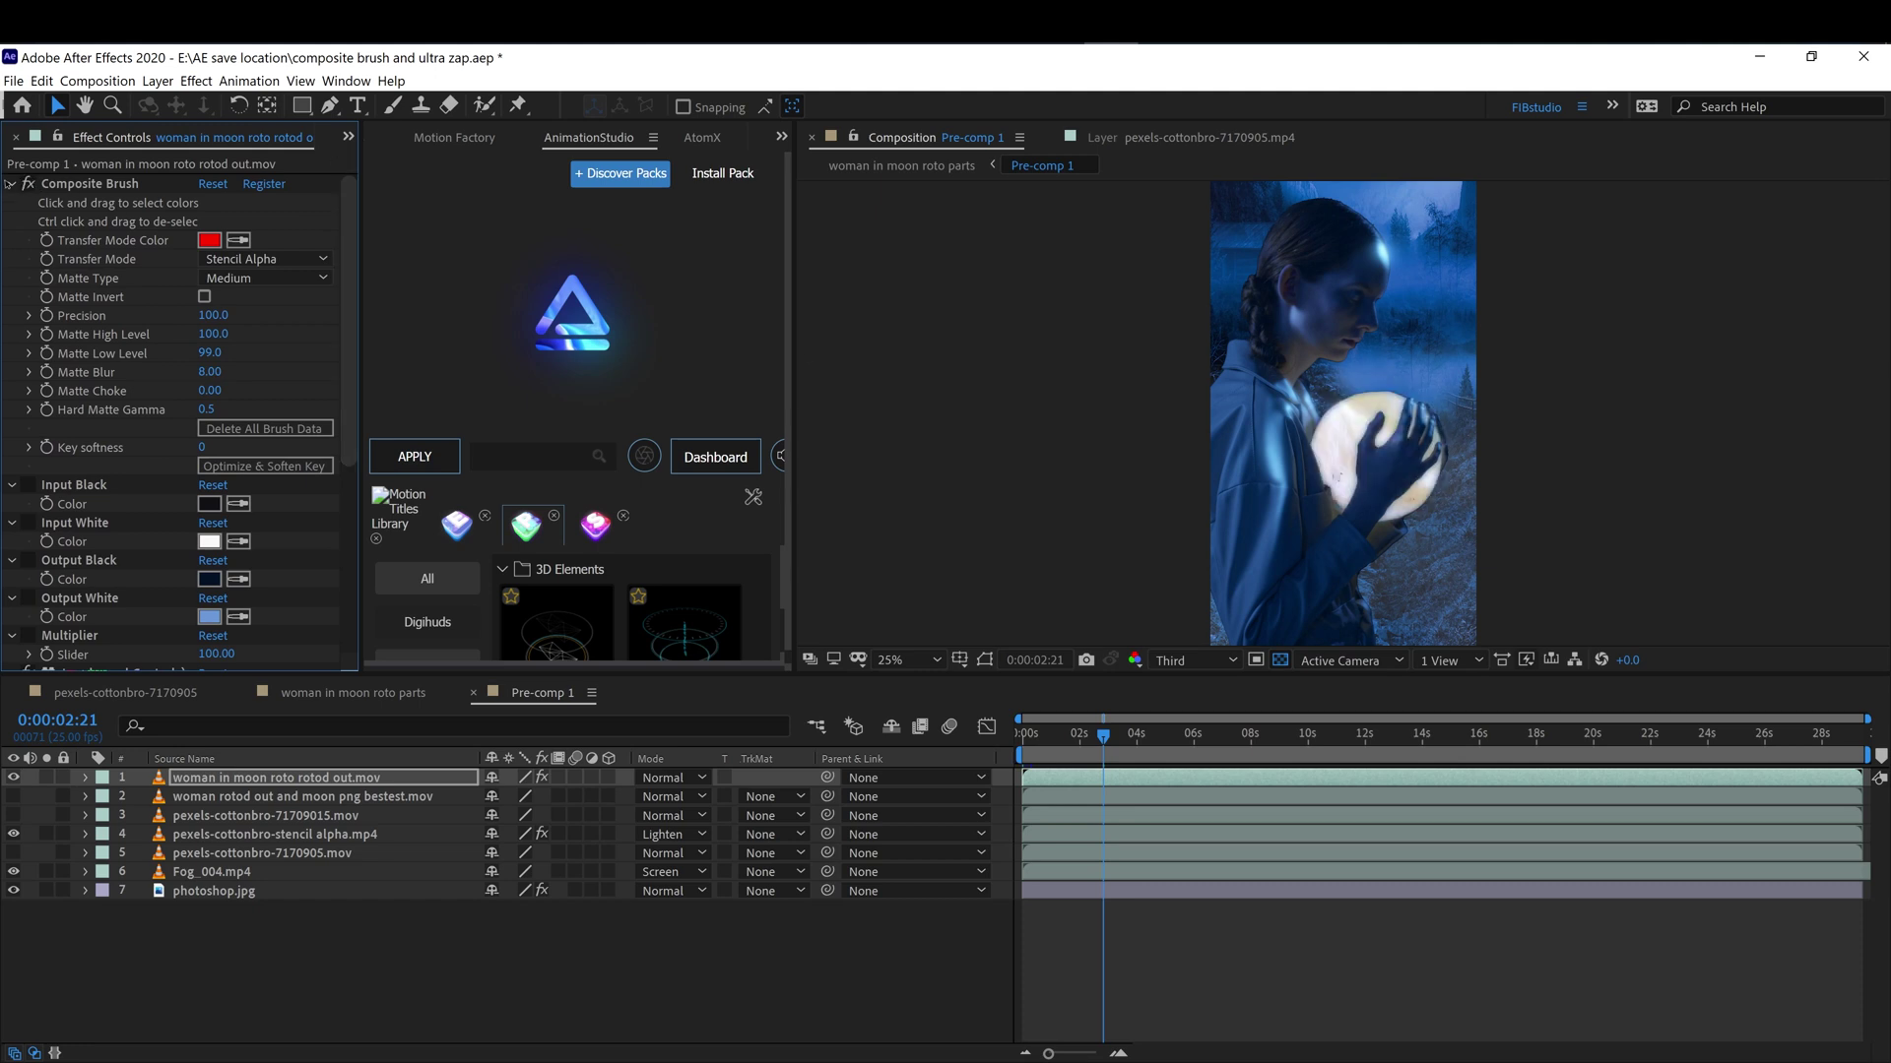
{"action": "left_click", "coordinate": [14, 184]}
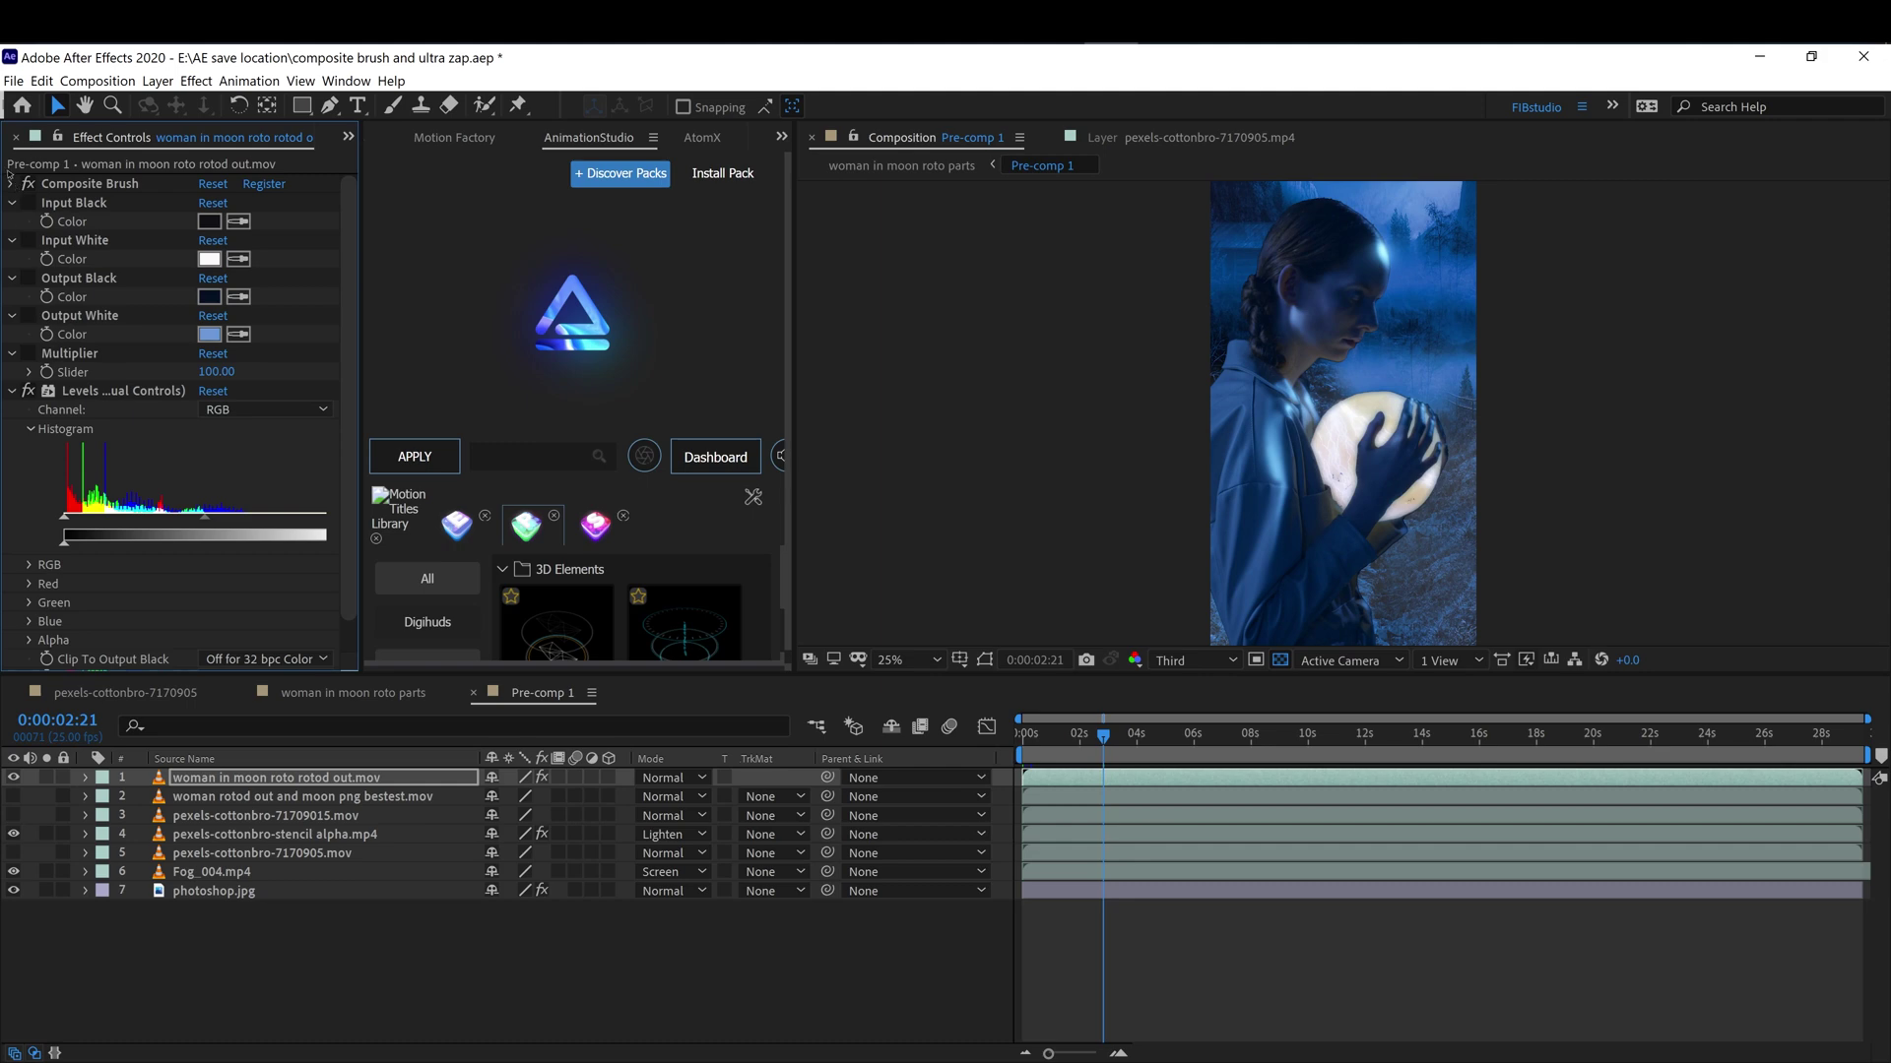
{"action": "left_click", "coordinate": [219, 832]}
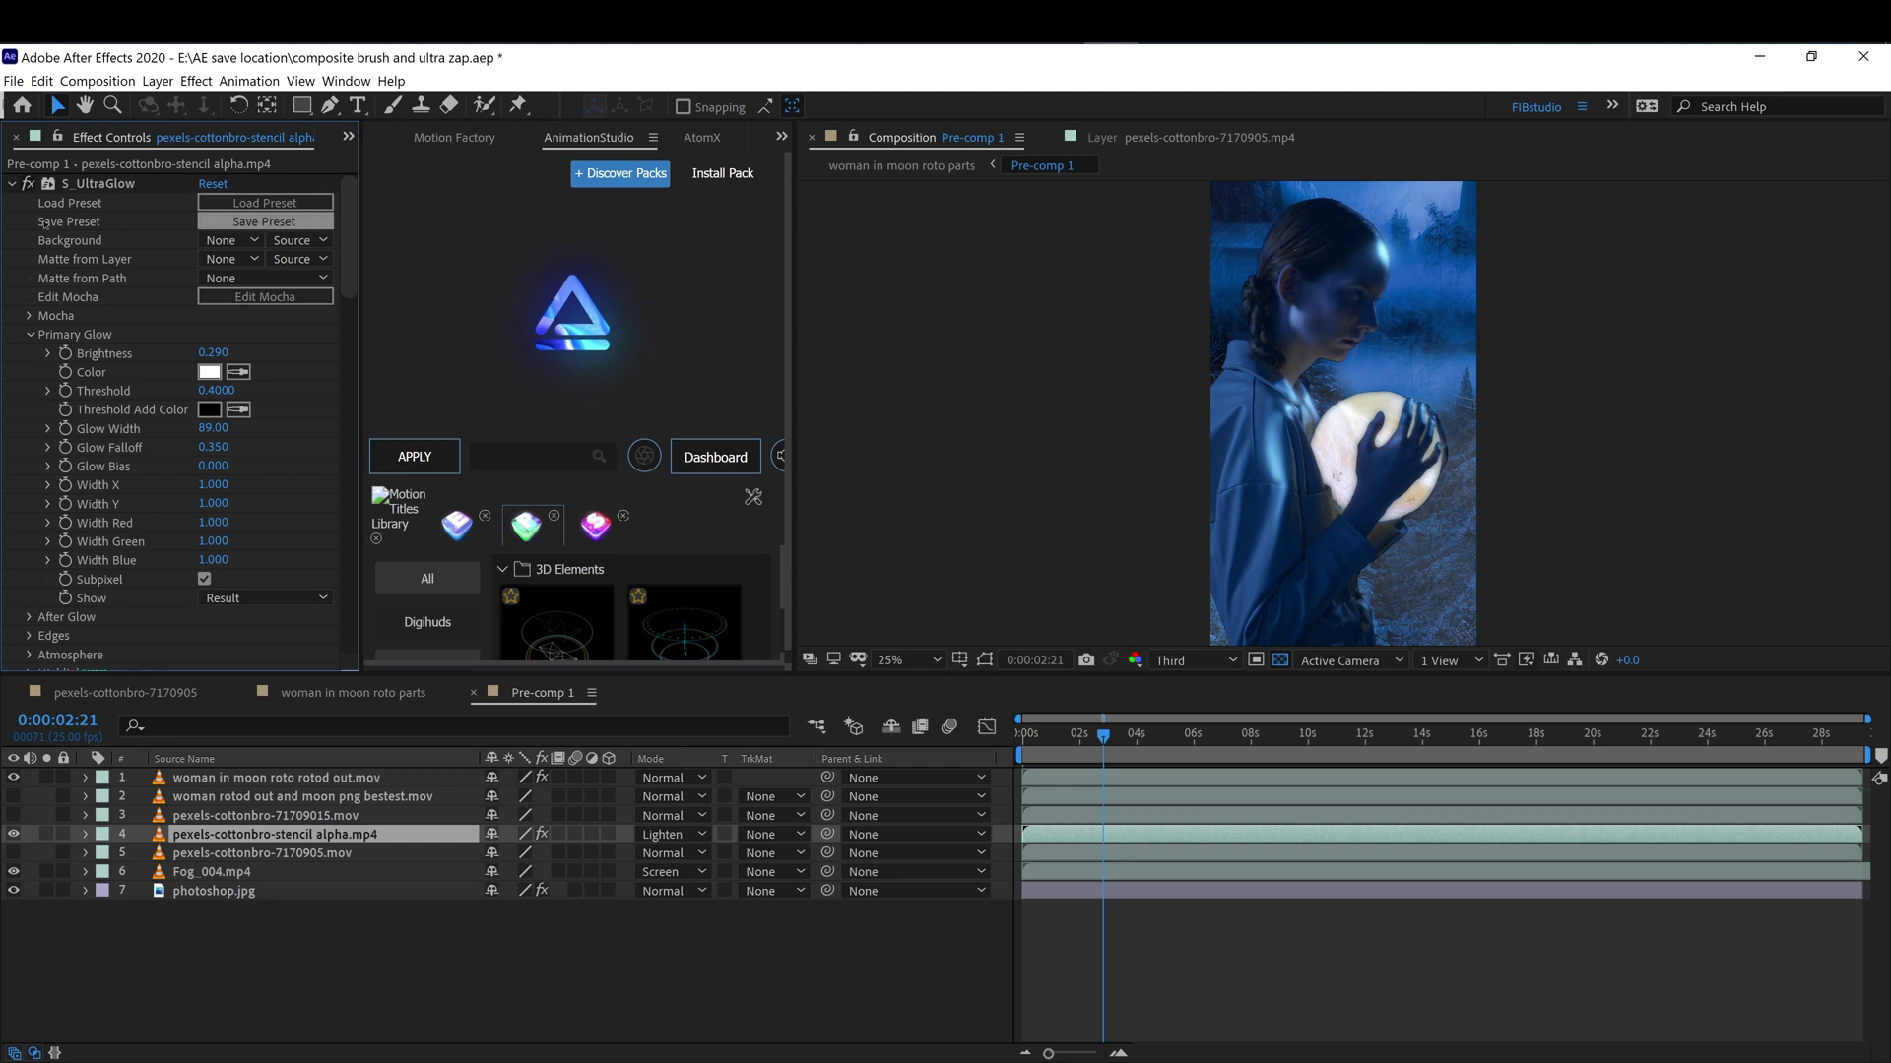
{"action": "left_click_drag", "start_coordinate": [350, 283], "coordinate": [349, 375]}
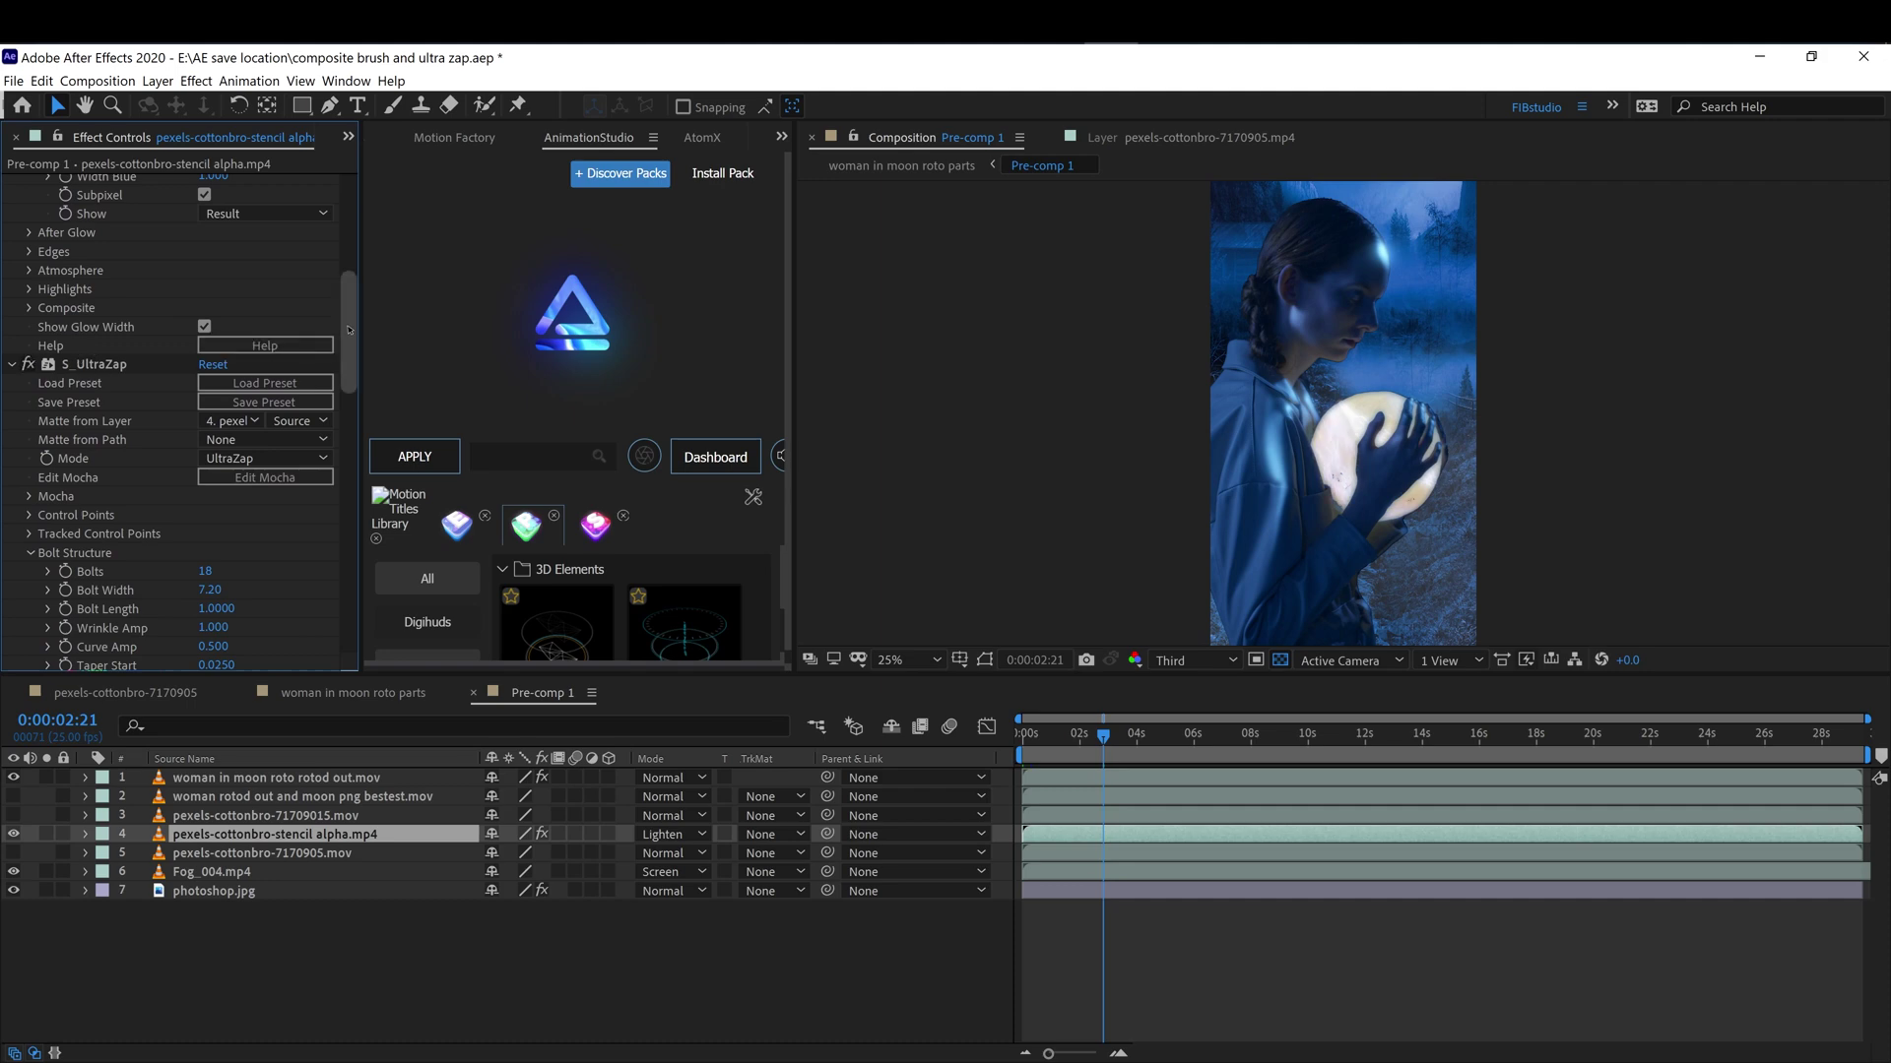
{"action": "left_click_drag", "start_coordinate": [346, 333], "coordinate": [341, 588]}
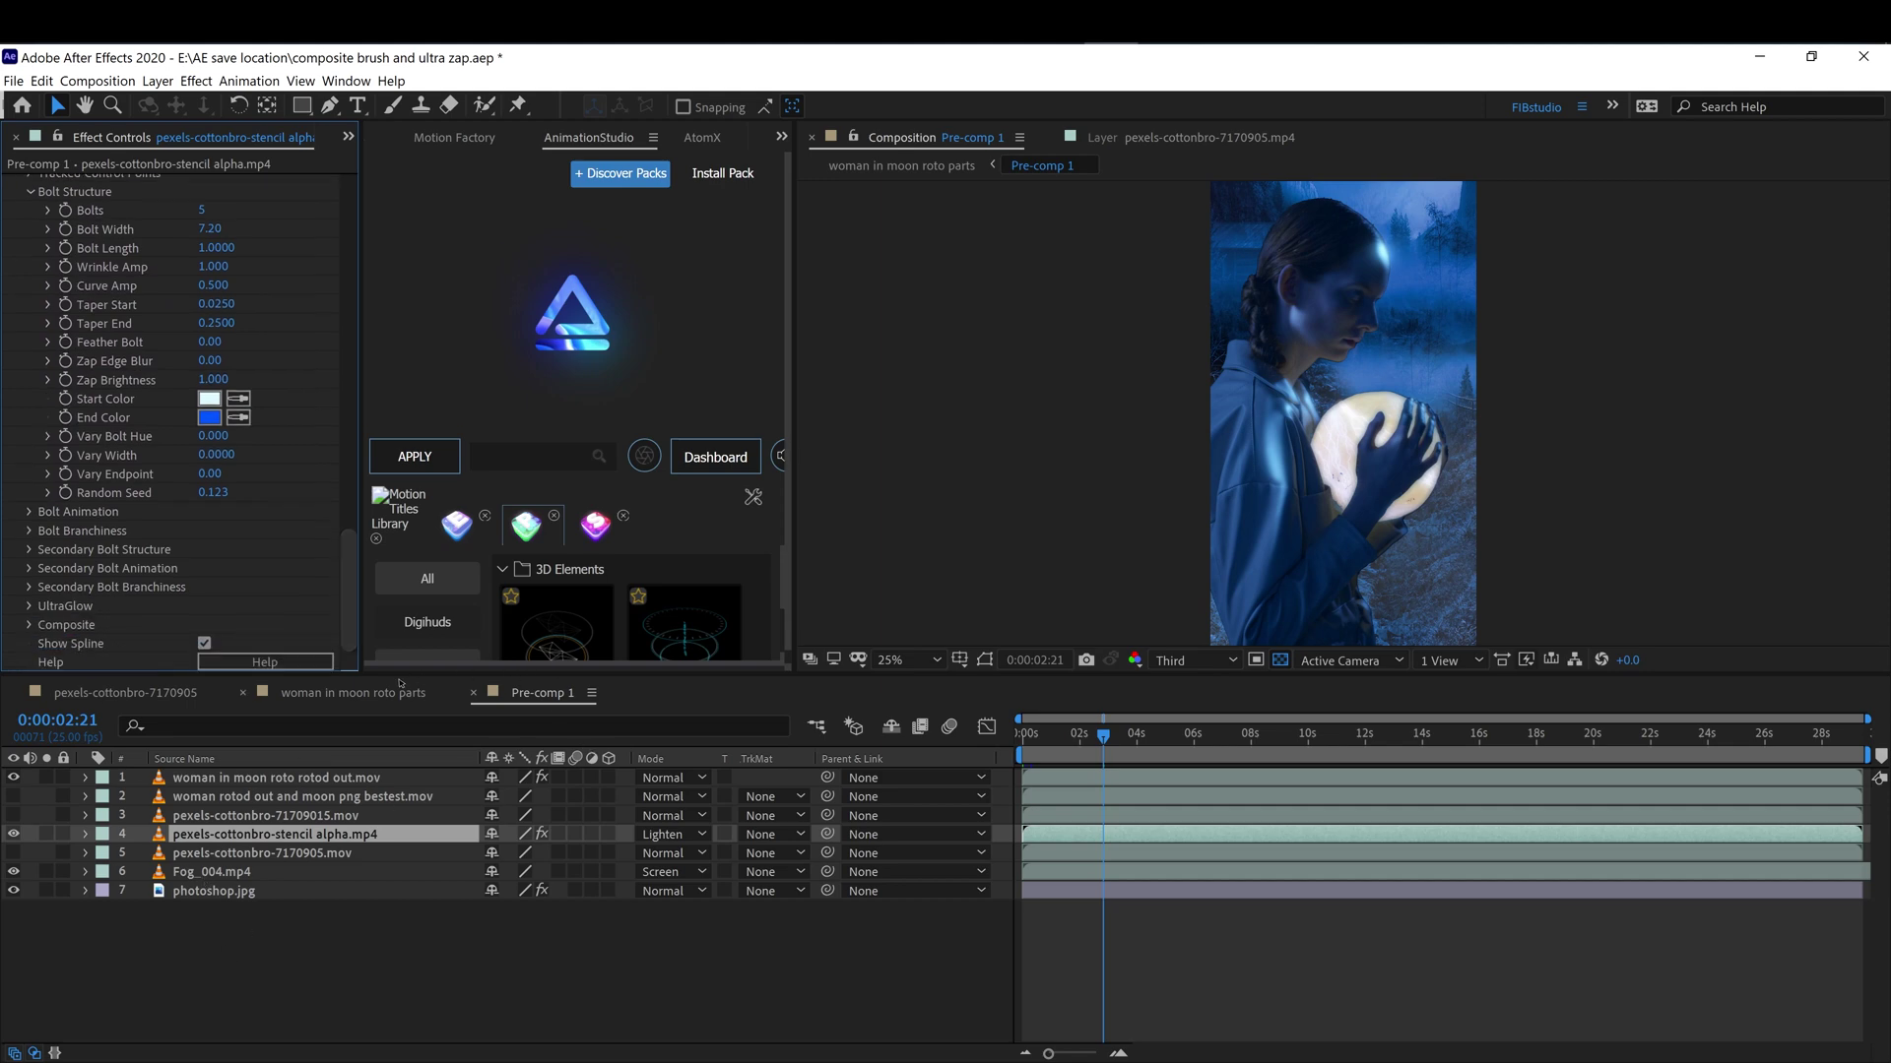
{"action": "left_click", "coordinate": [581, 894]}
{"action": "left_click", "coordinate": [579, 977]}
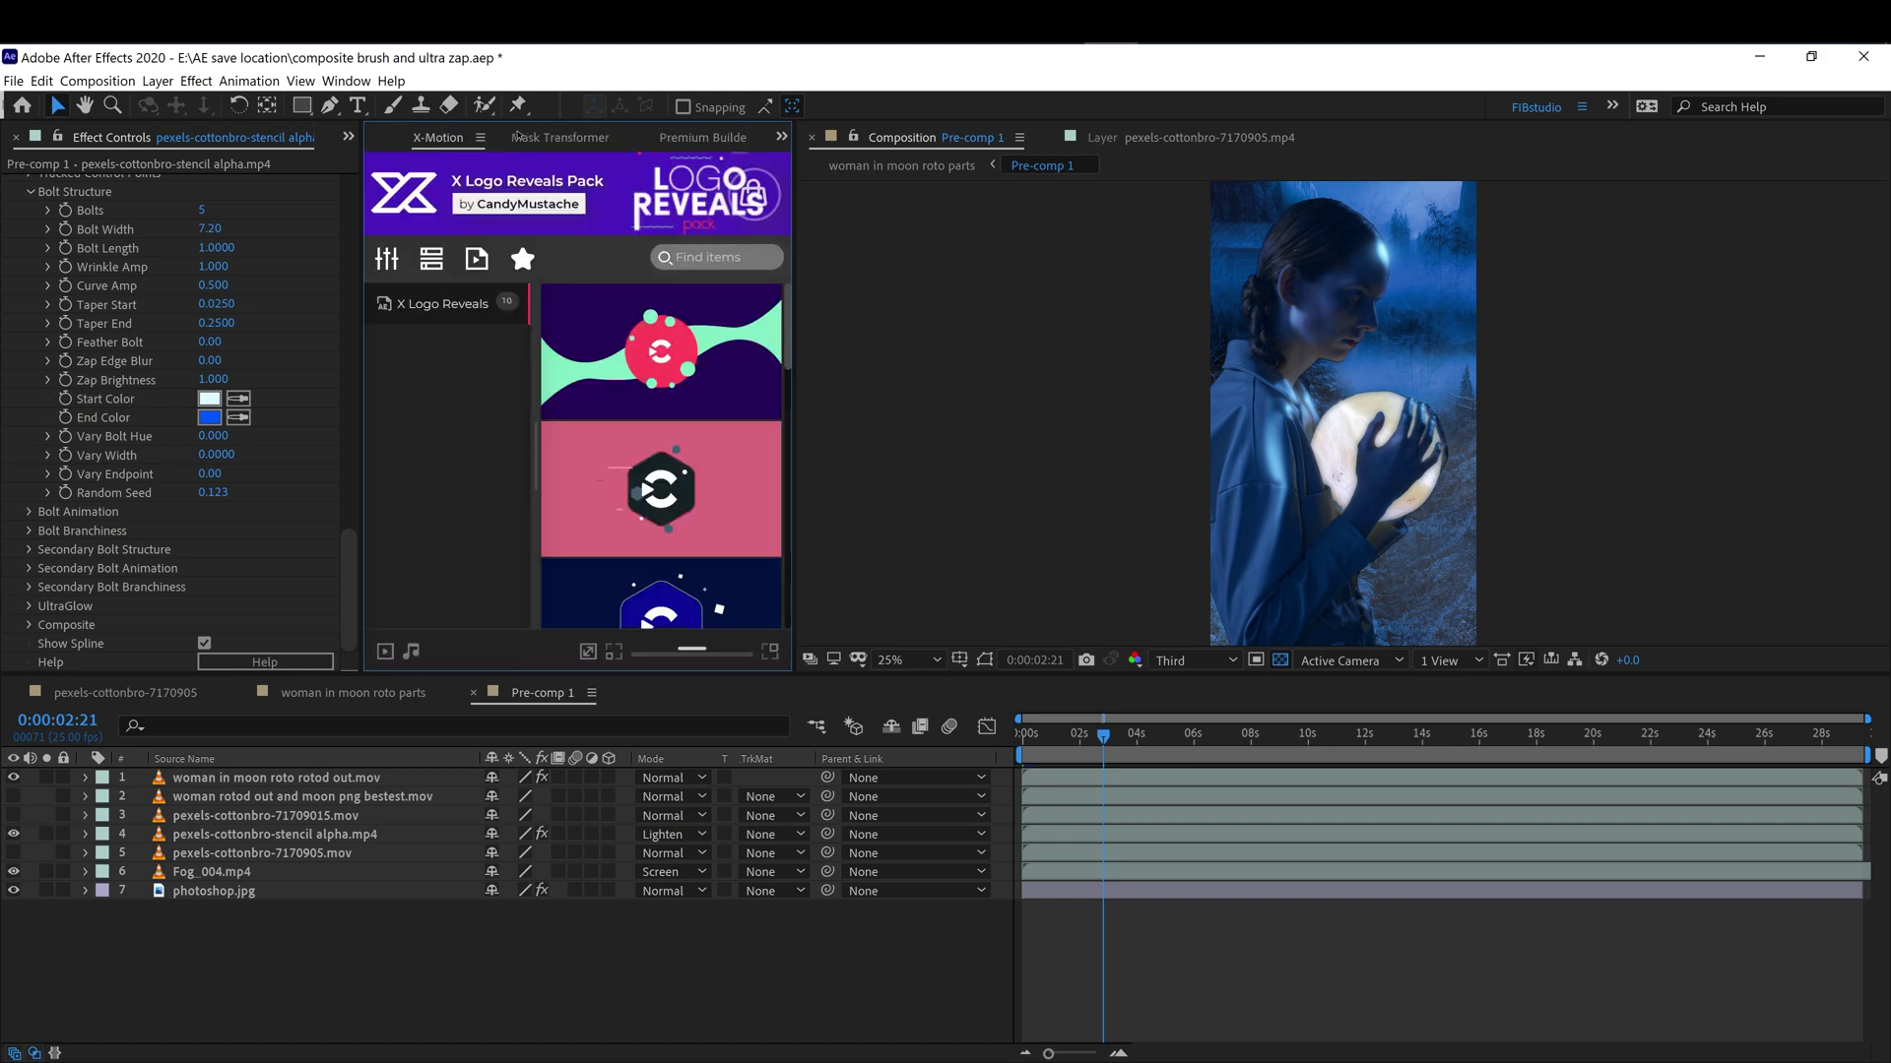
Dismiss the Pro IO help page and reveal a watch-bin folder from Pro IO Settings.
{"action": "scroll", "coordinate": [516, 135], "scroll_direction": "down", "scroll_amount": 2}
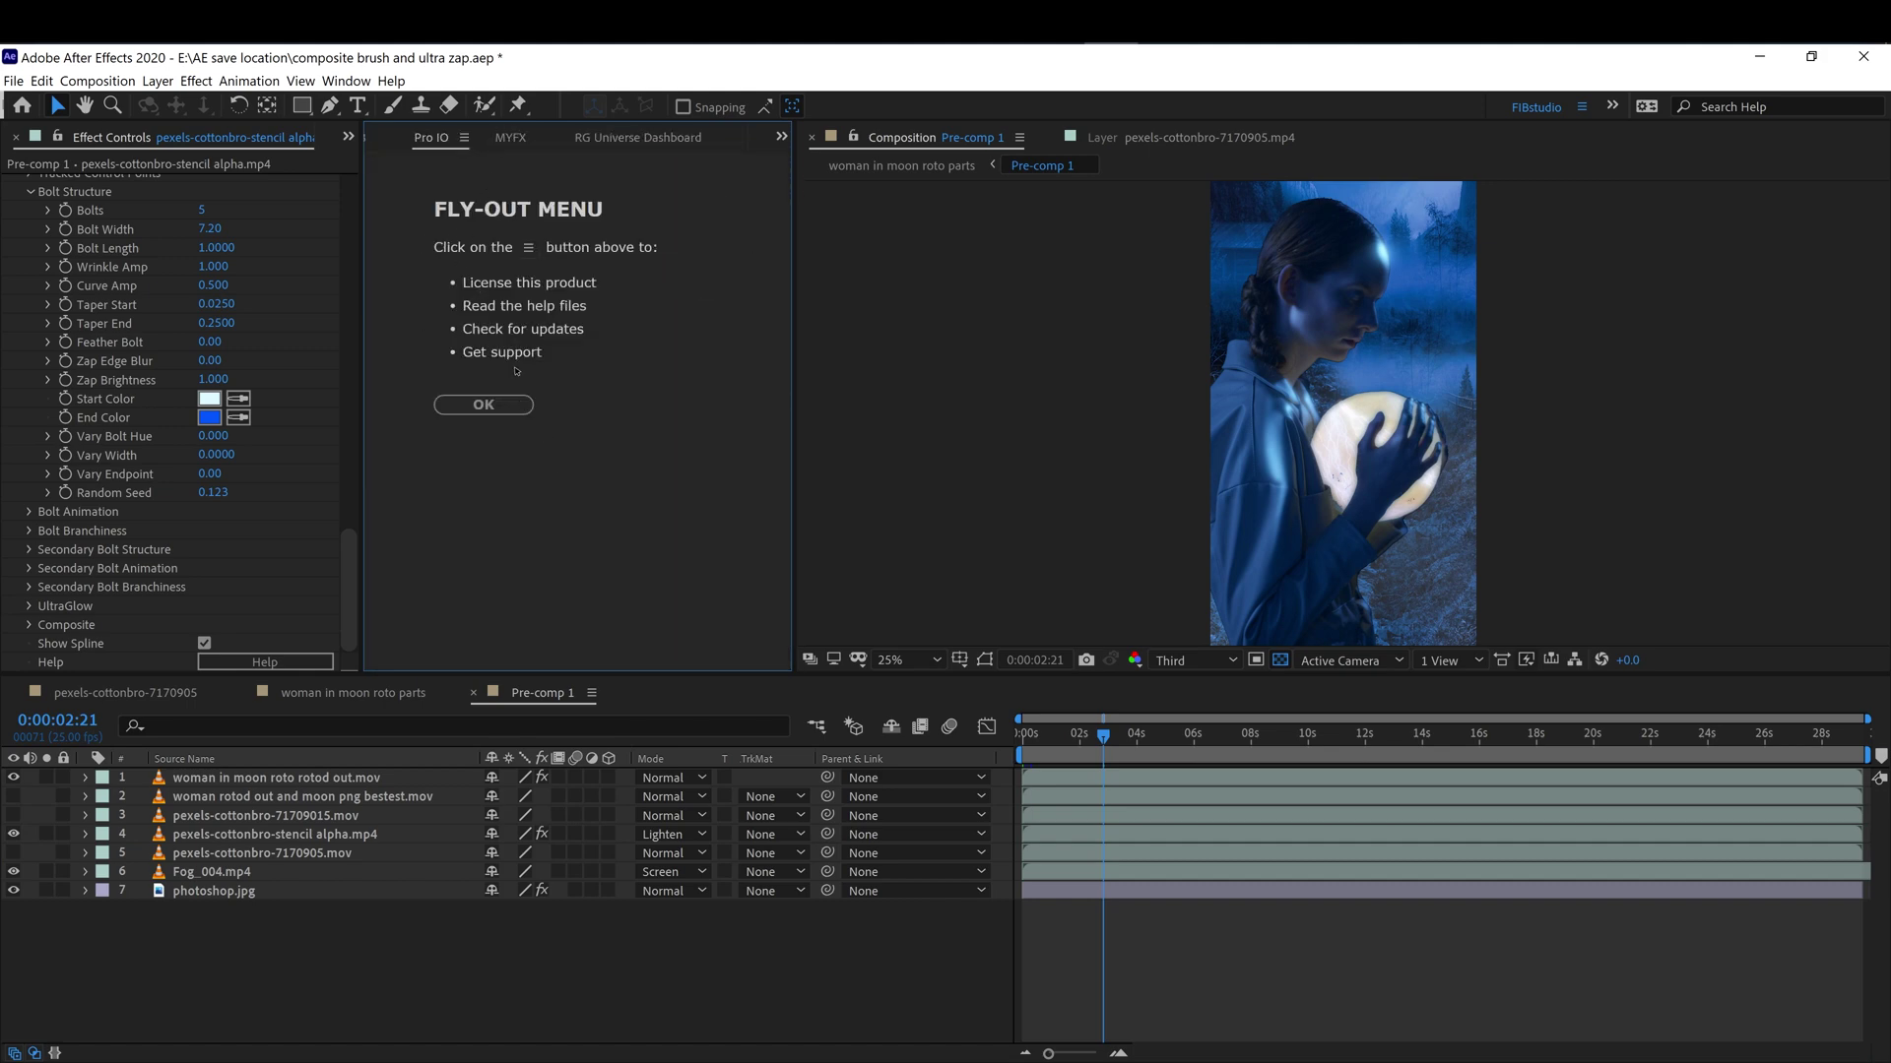
{"action": "left_click", "coordinate": [484, 405]}
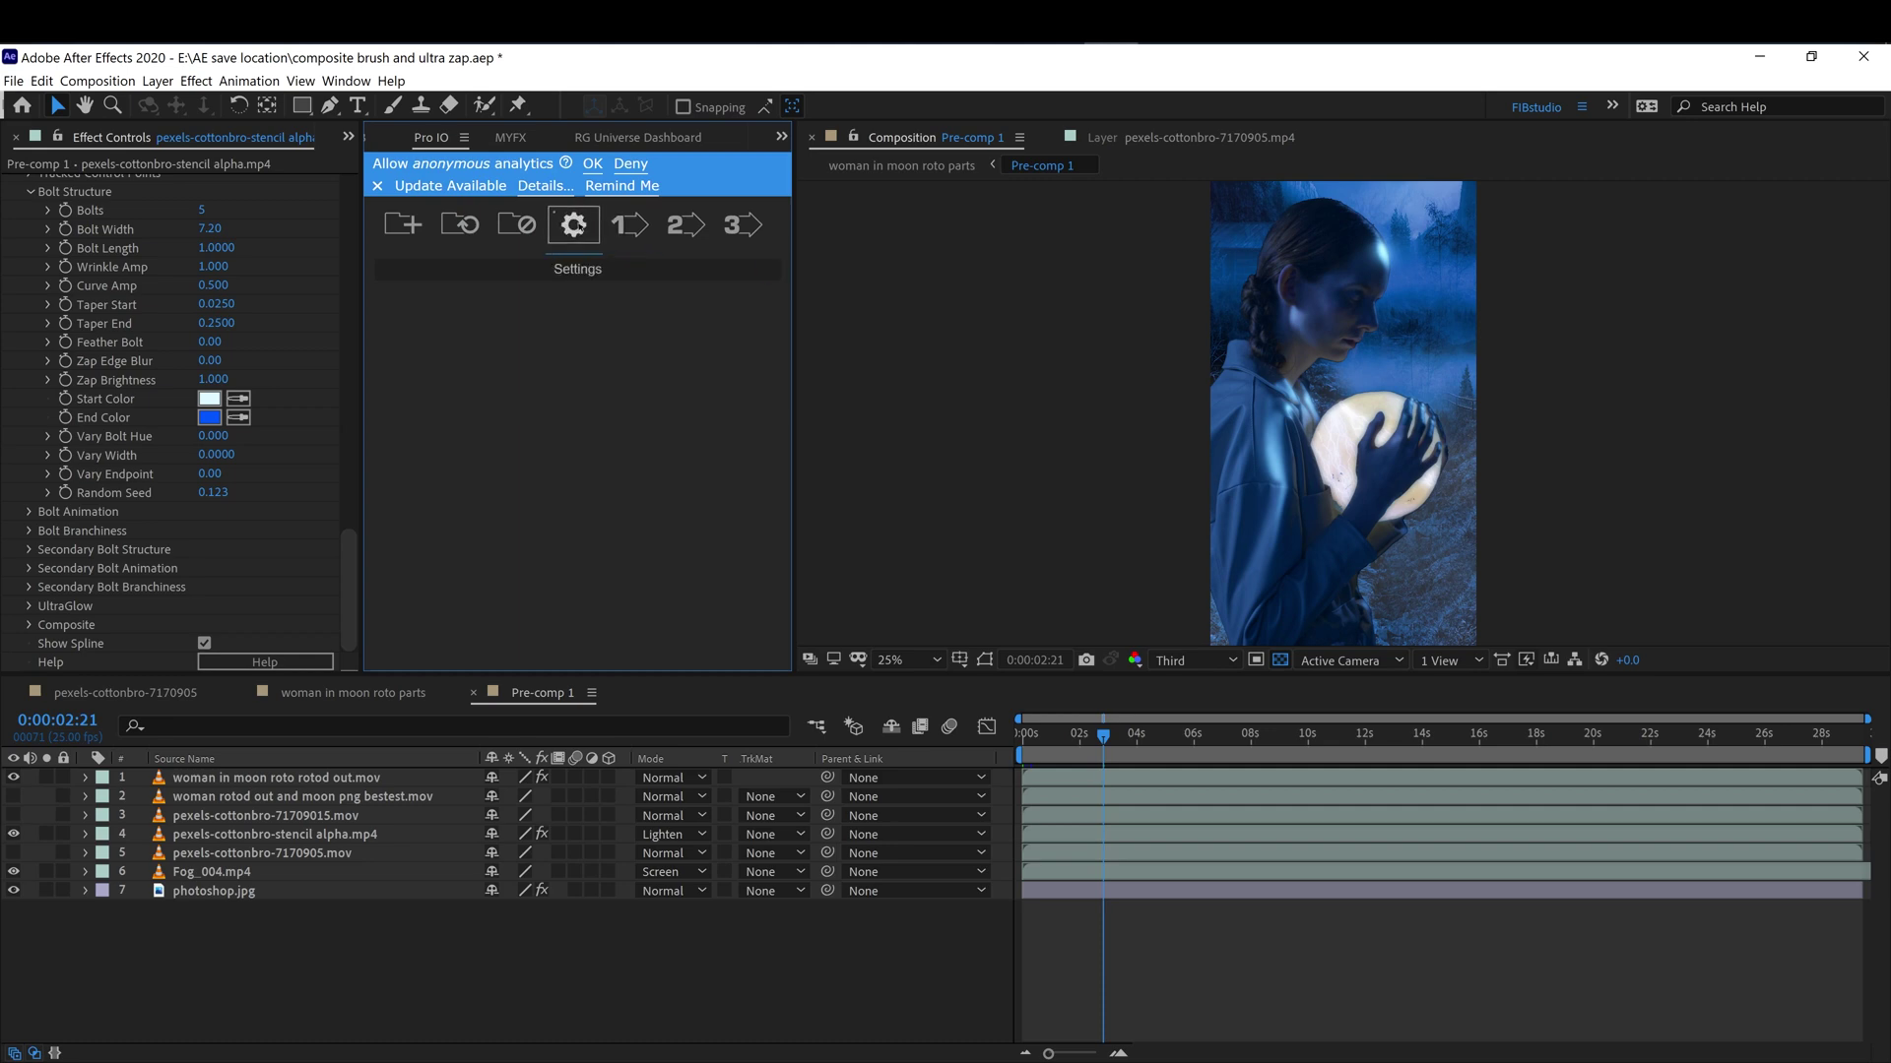
{"action": "left_click", "coordinate": [573, 224]}
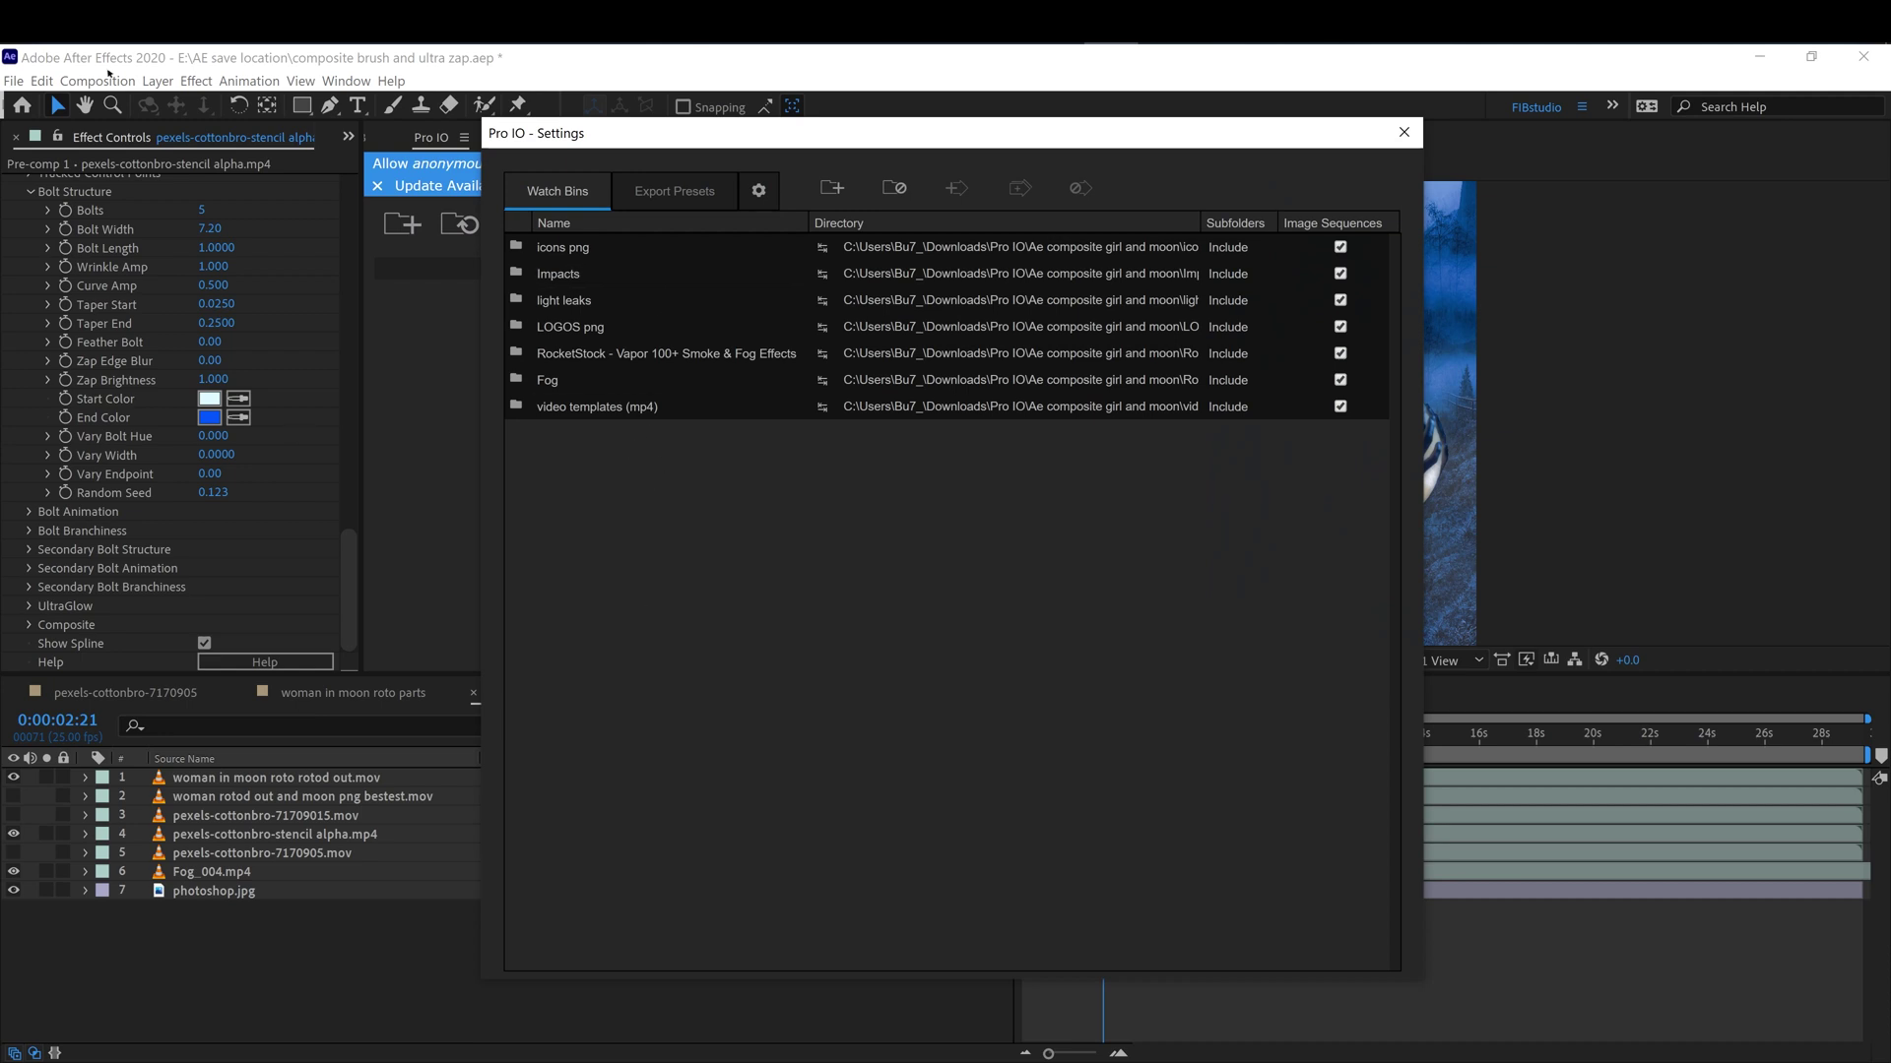
{"action": "scroll", "coordinate": [129, 142], "scroll_direction": "down", "scroll_amount": 1}
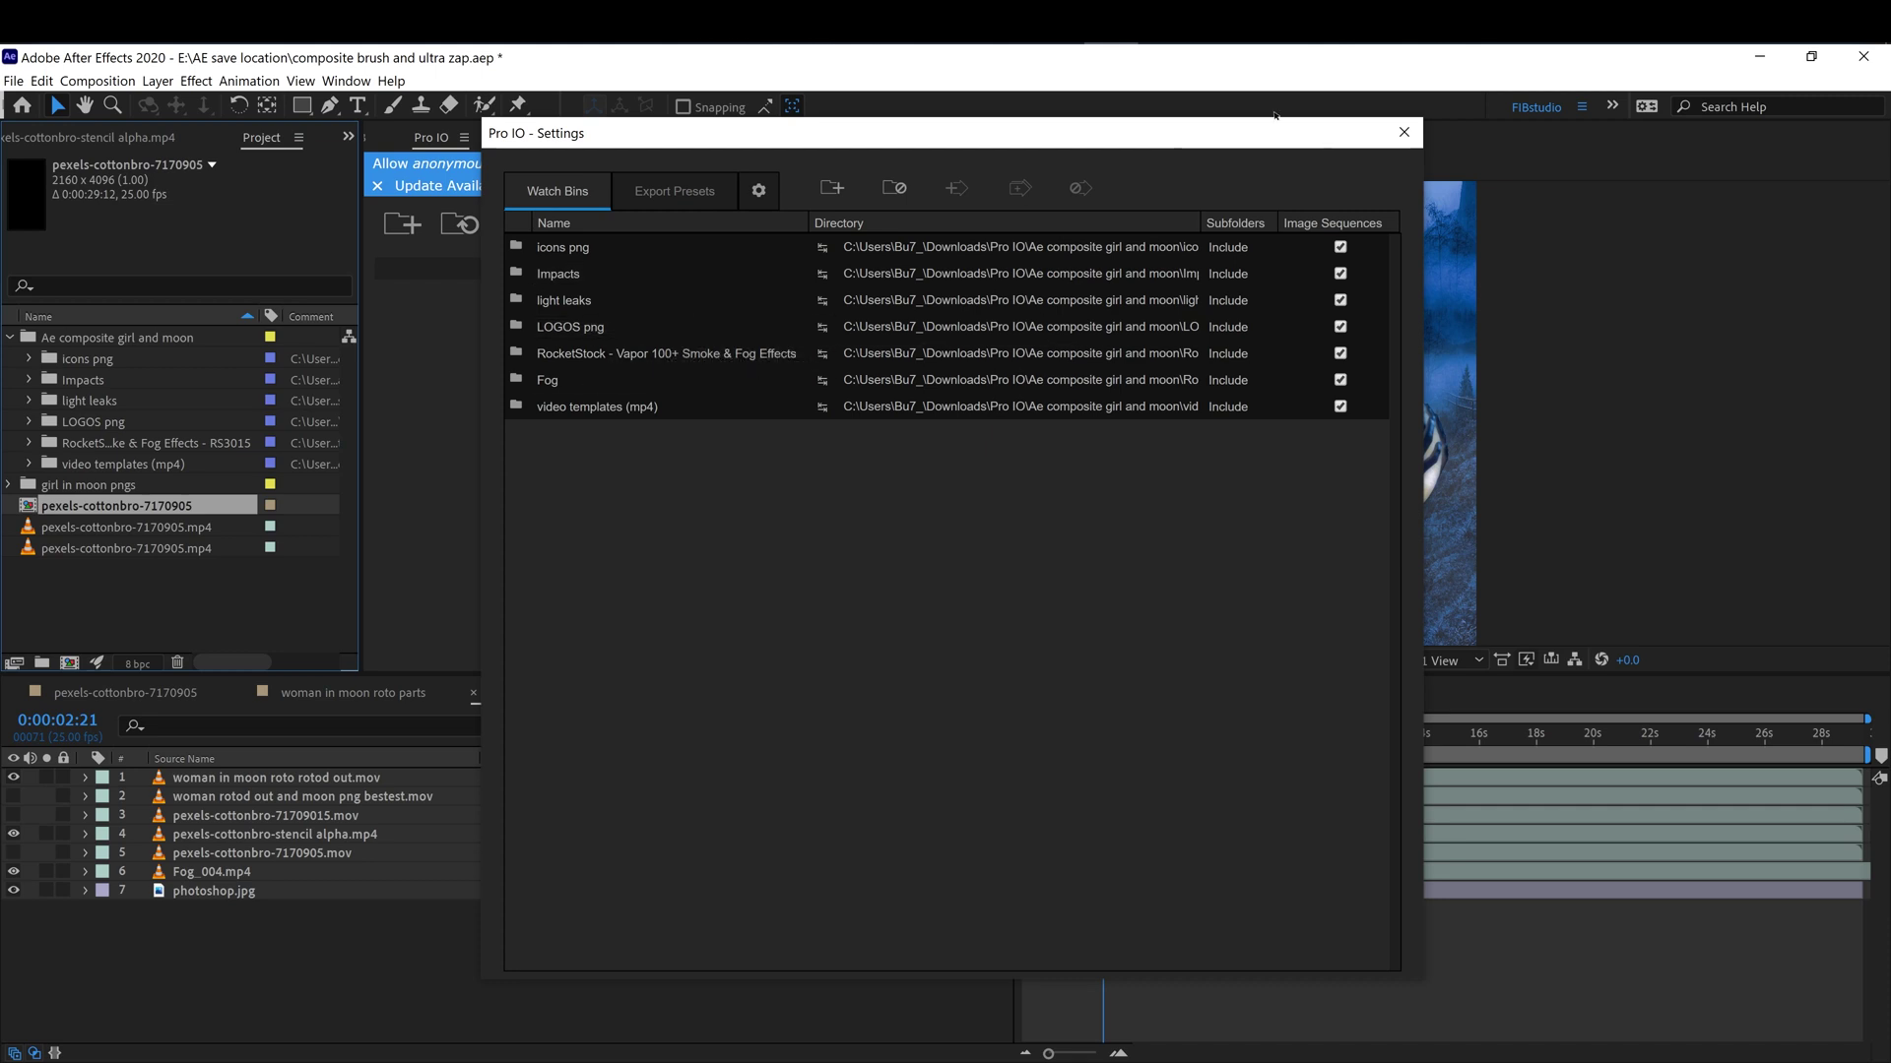
{"action": "left_click", "coordinate": [1083, 188]}
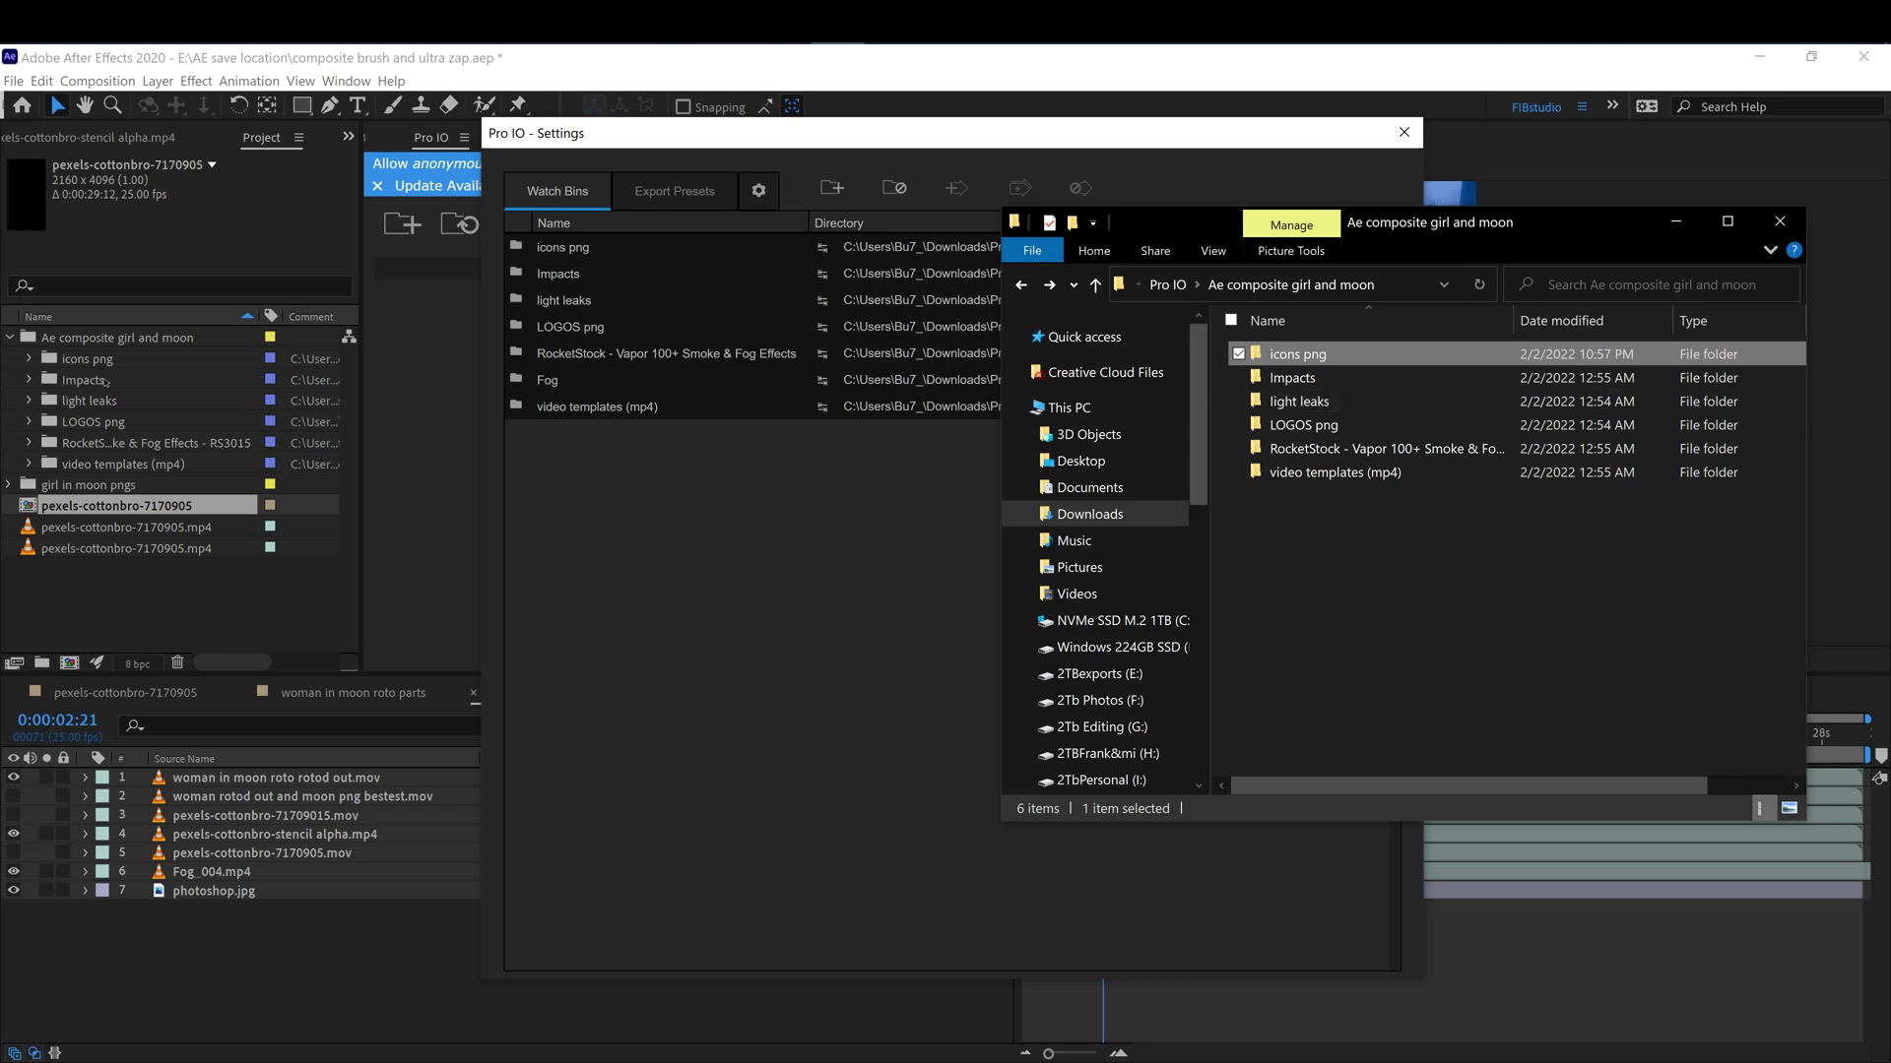
{"action": "left_click", "coordinate": [1406, 133]}
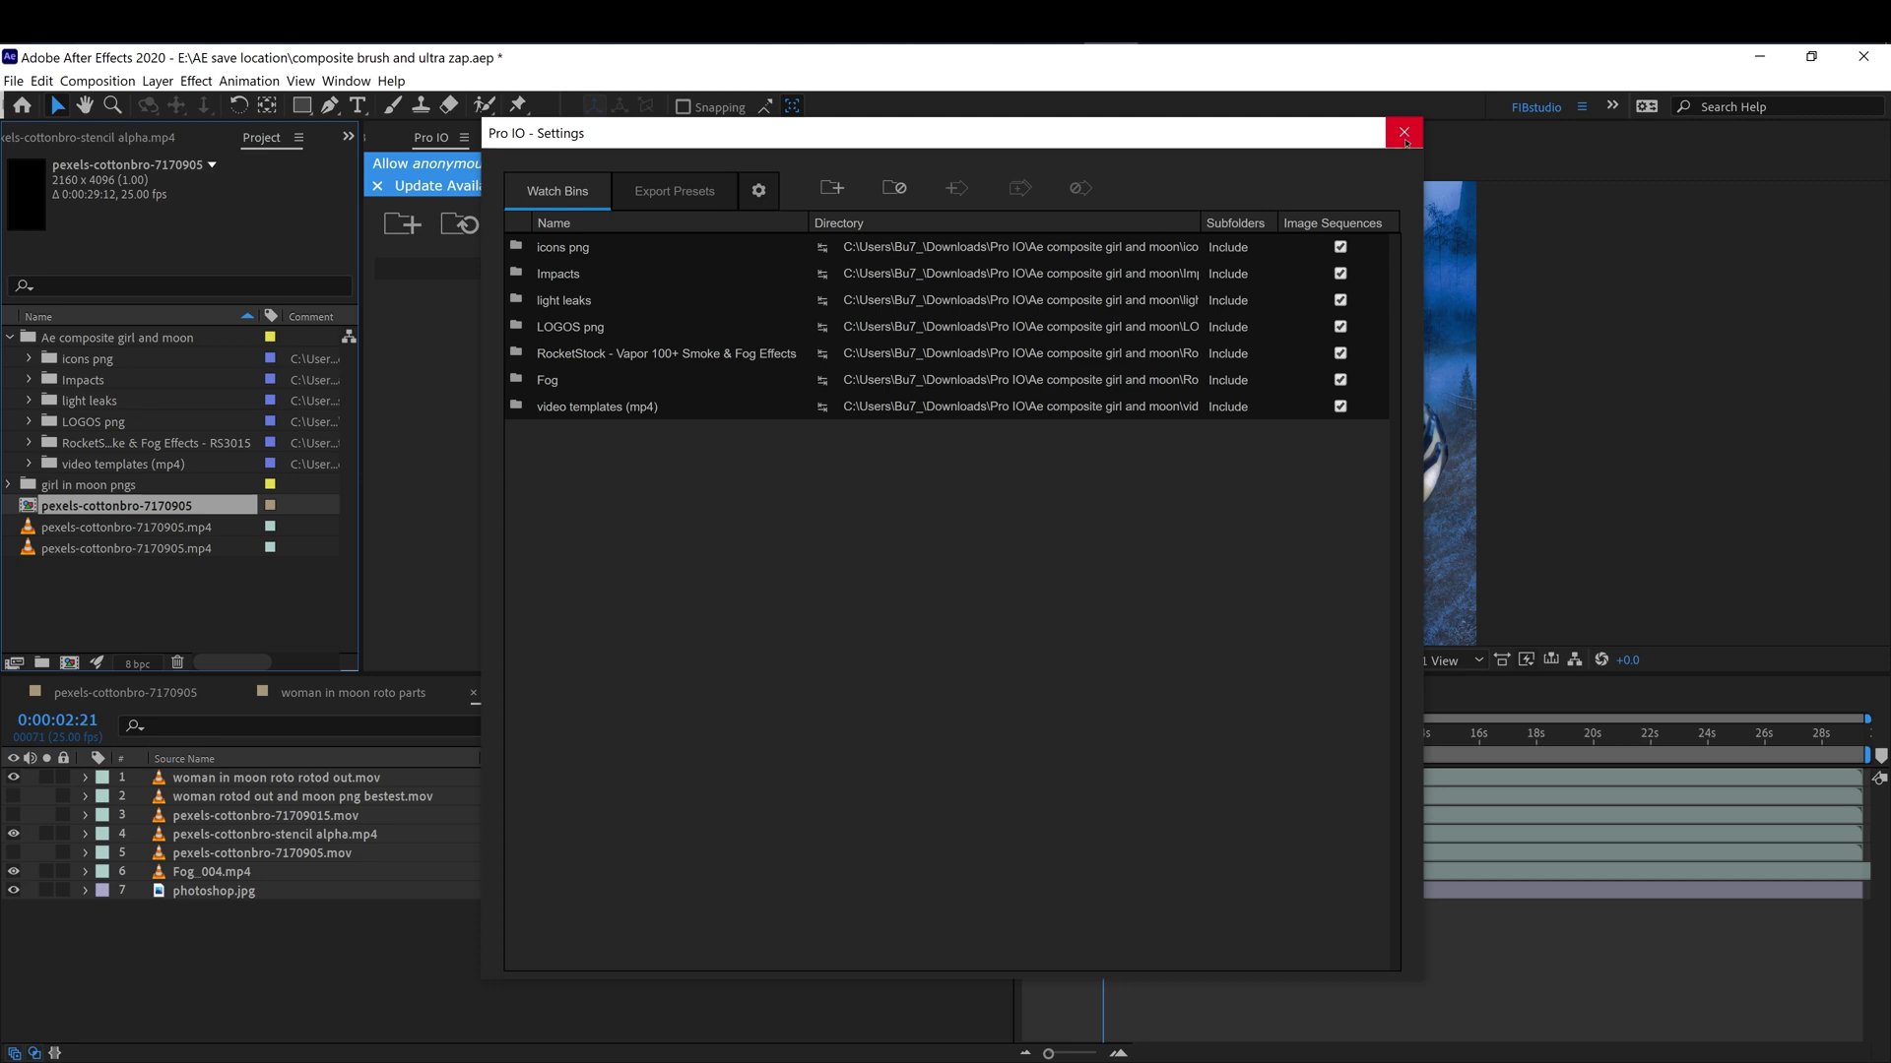
{"action": "left_click", "coordinate": [1404, 133]}
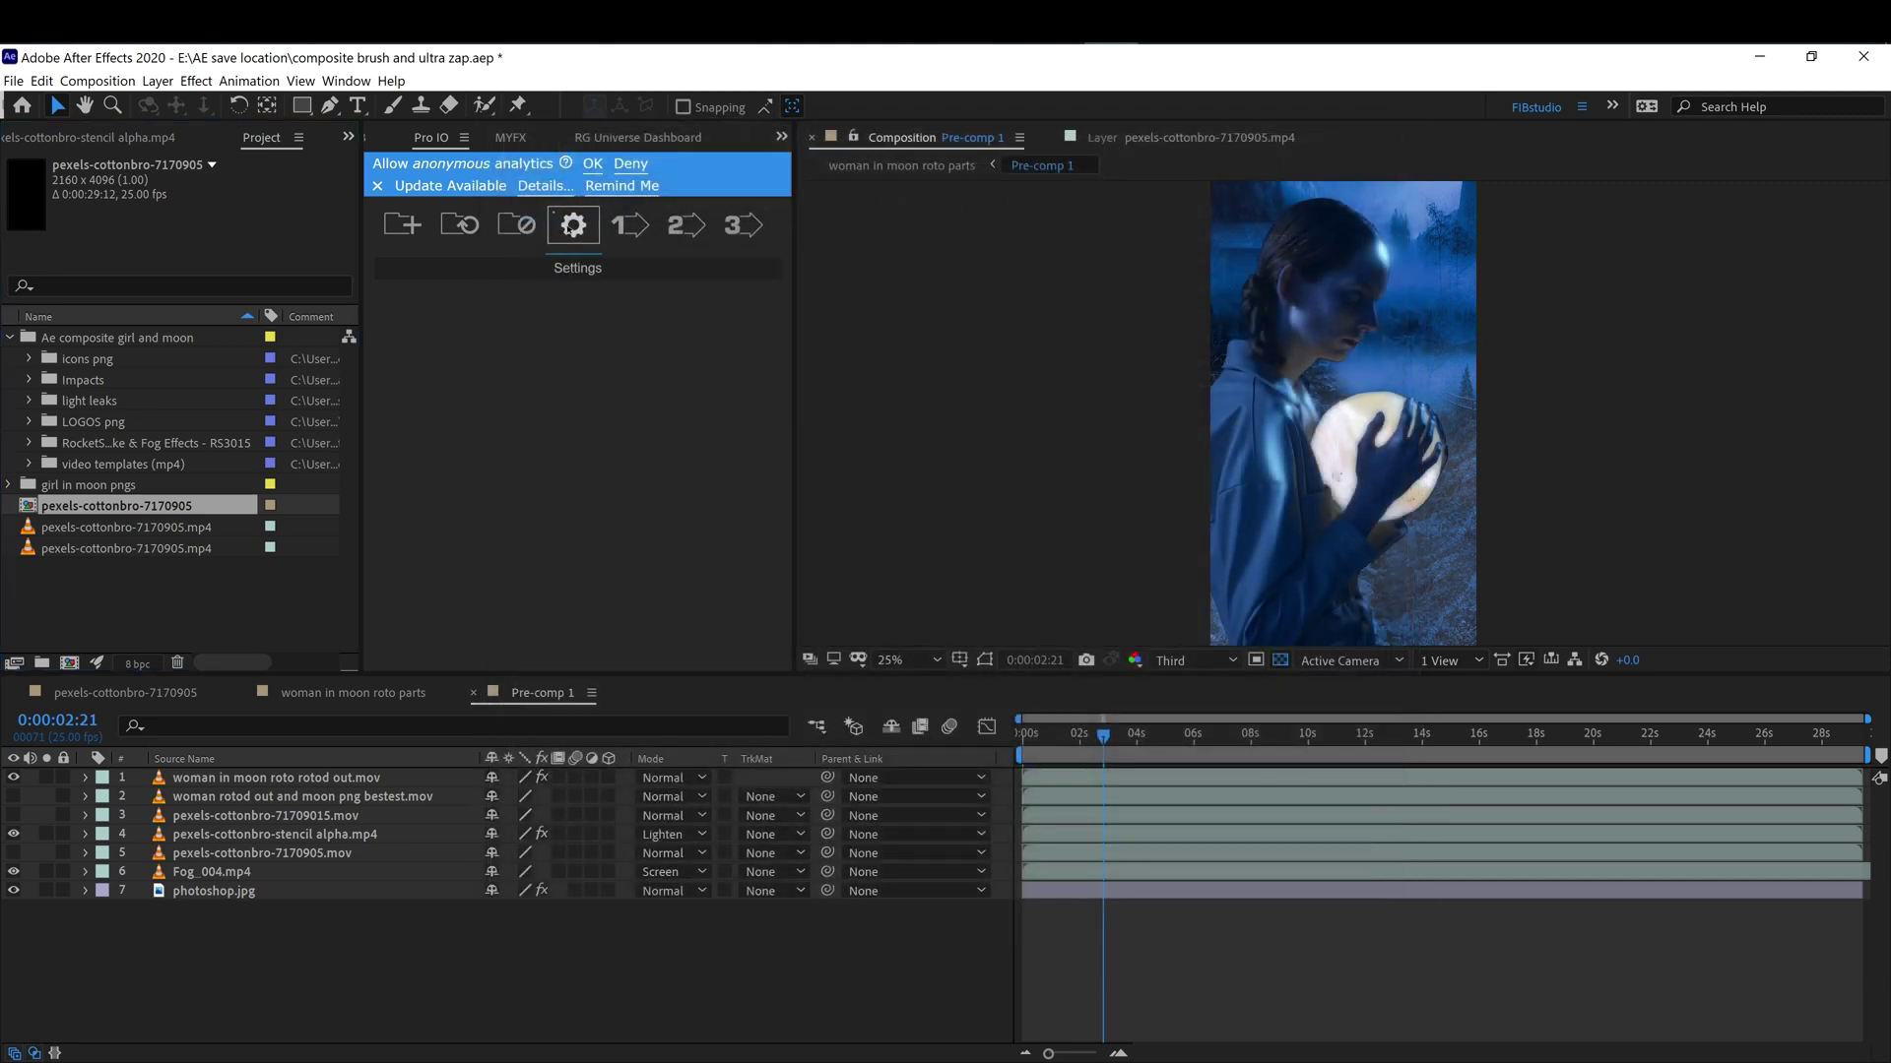
Review the Pro IO export presets, including the Proress preset's name format, then close Settings.
{"action": "left_click", "coordinate": [574, 222]}
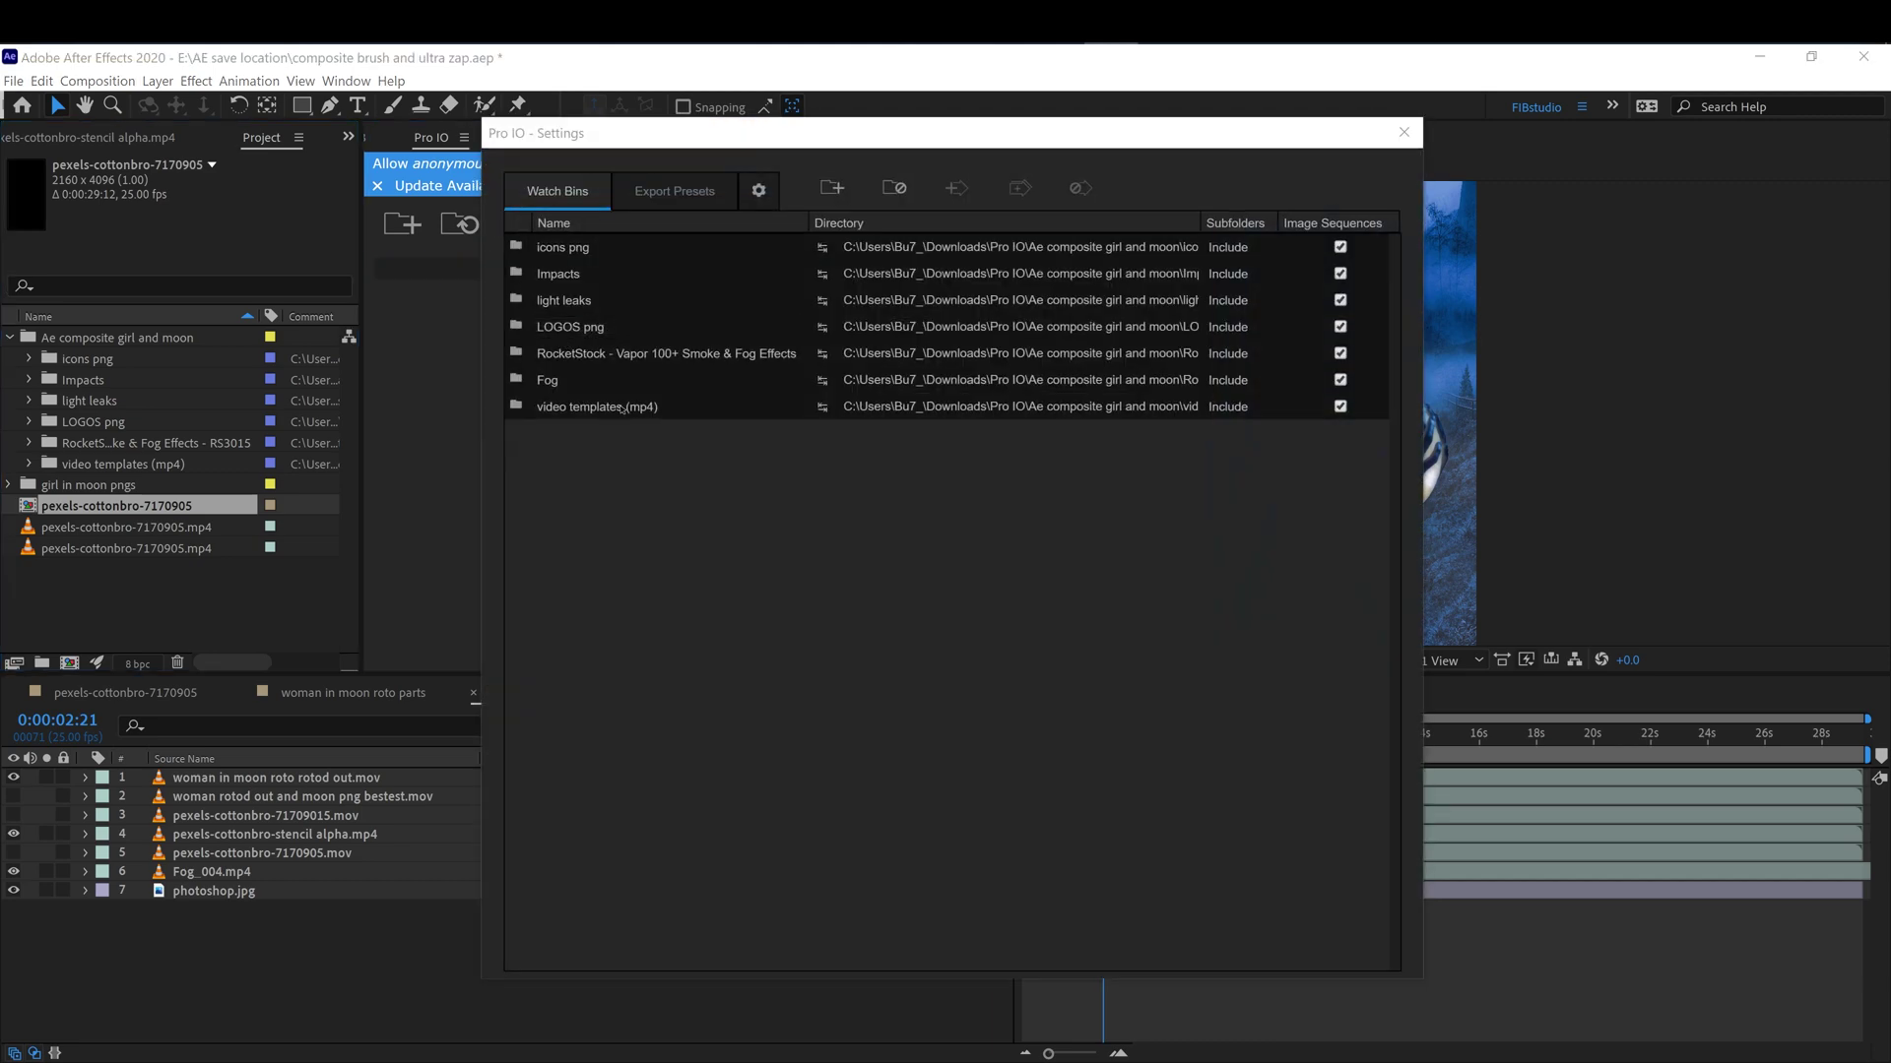
{"action": "left_click", "coordinate": [674, 191]}
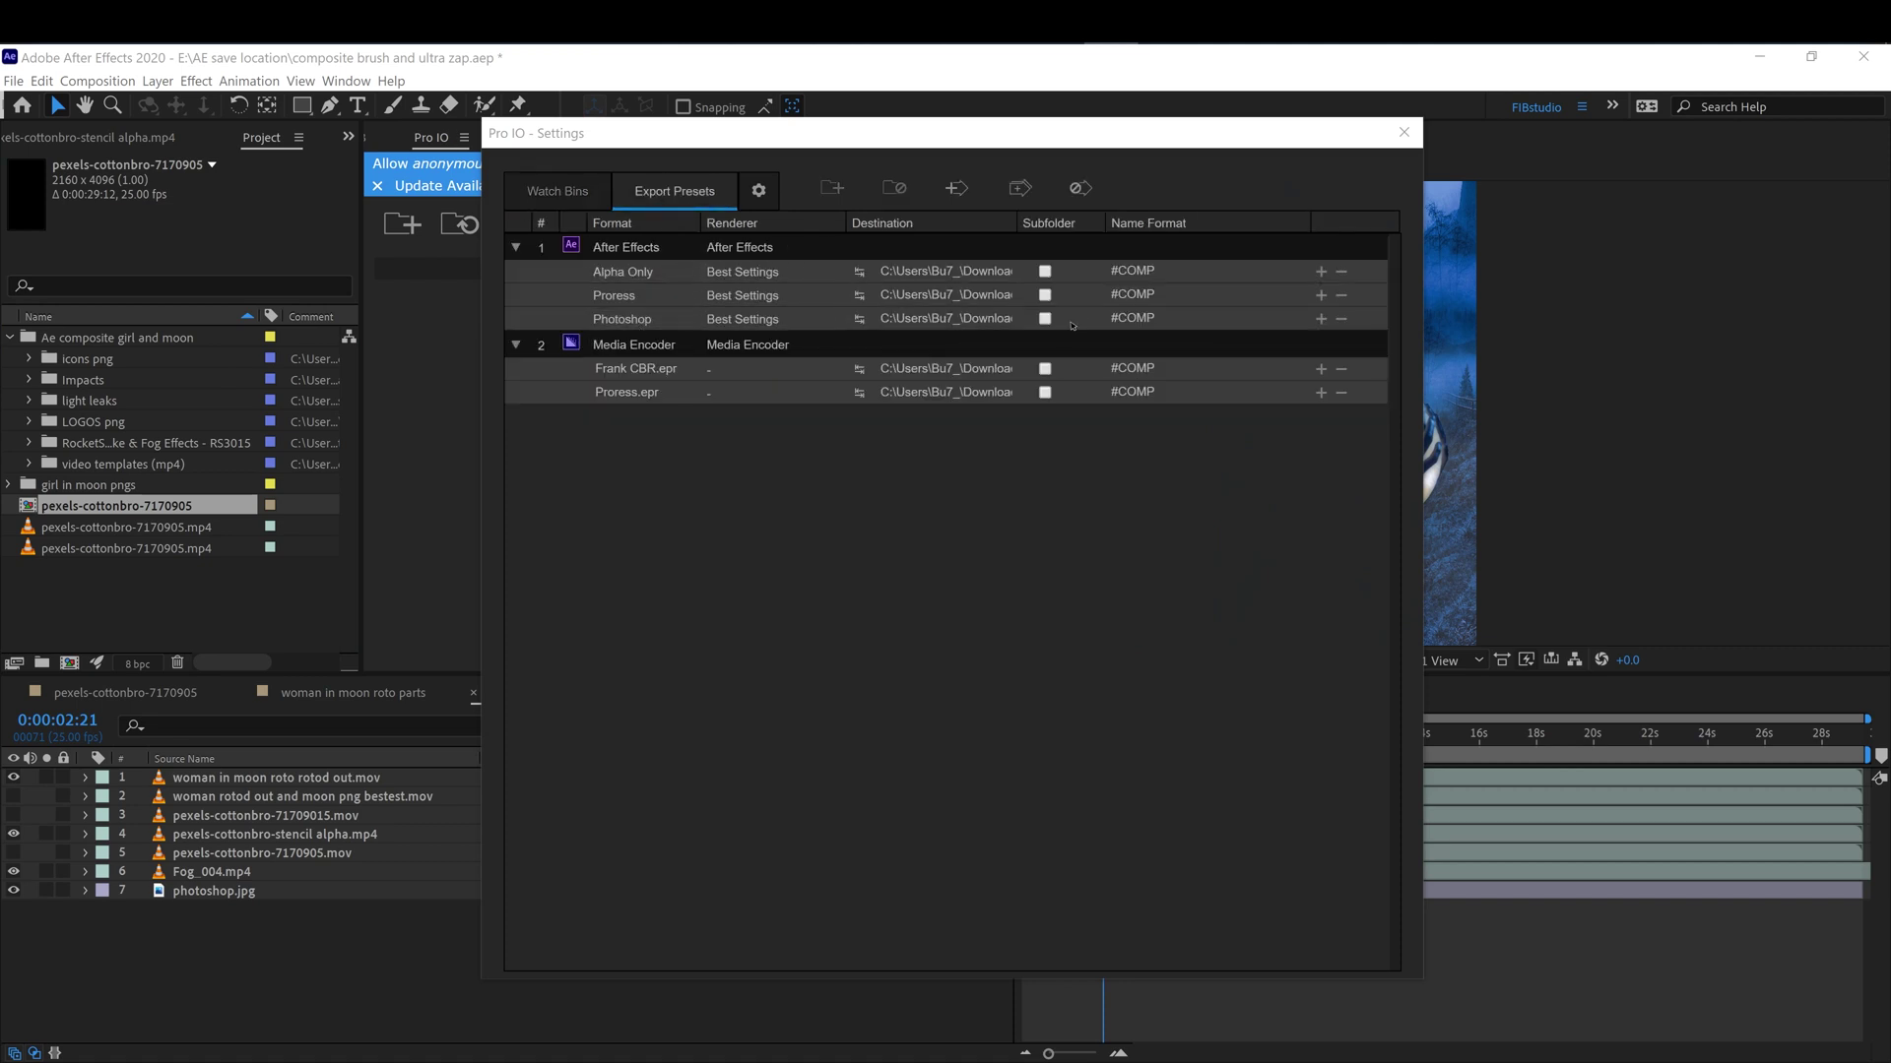
{"action": "left_click", "coordinate": [1149, 293]}
{"action": "left_click", "coordinate": [1404, 132]}
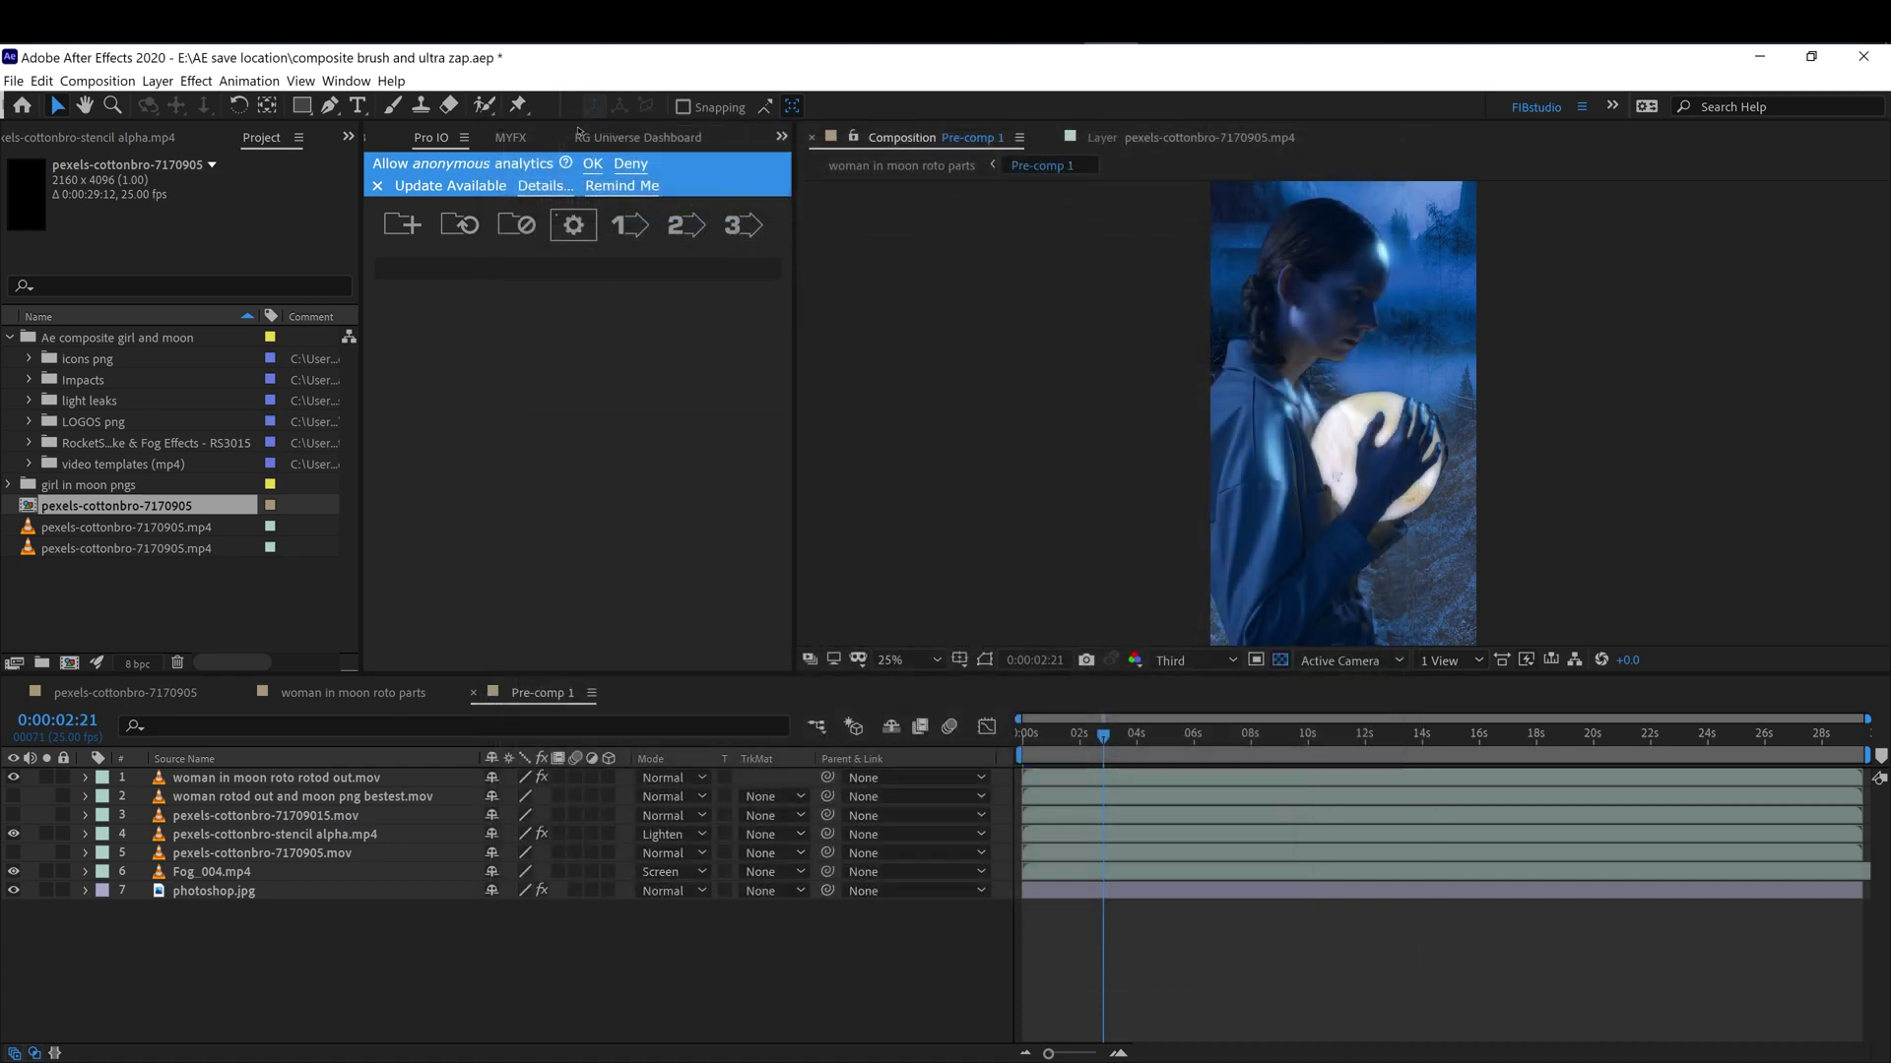
Bring up BG Renderer Max, dismiss its help page, and scrub Pre-comp 1 to about 0:00:16:02.
{"action": "scroll", "coordinate": [582, 137], "scroll_direction": "up", "scroll_amount": 1}
{"action": "scroll", "coordinate": [582, 138], "scroll_direction": "up", "scroll_amount": 4}
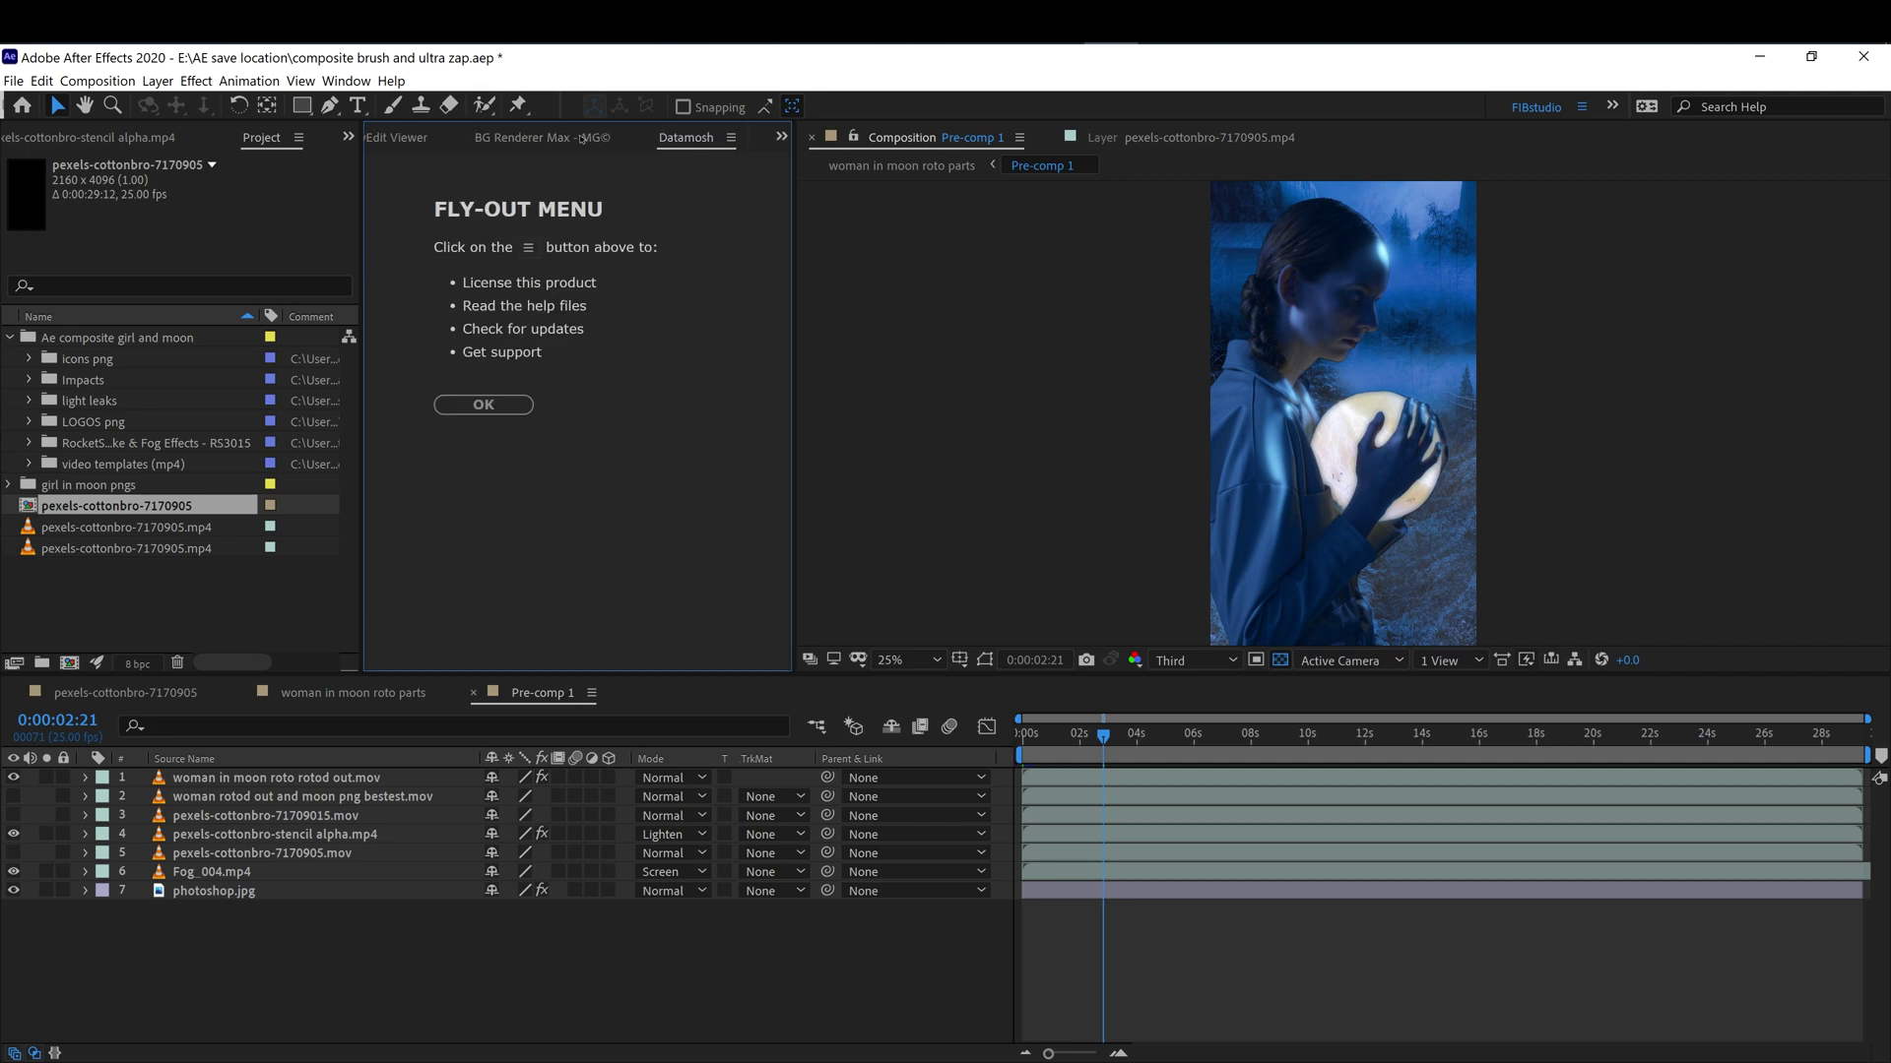
{"action": "left_click", "coordinate": [468, 396]}
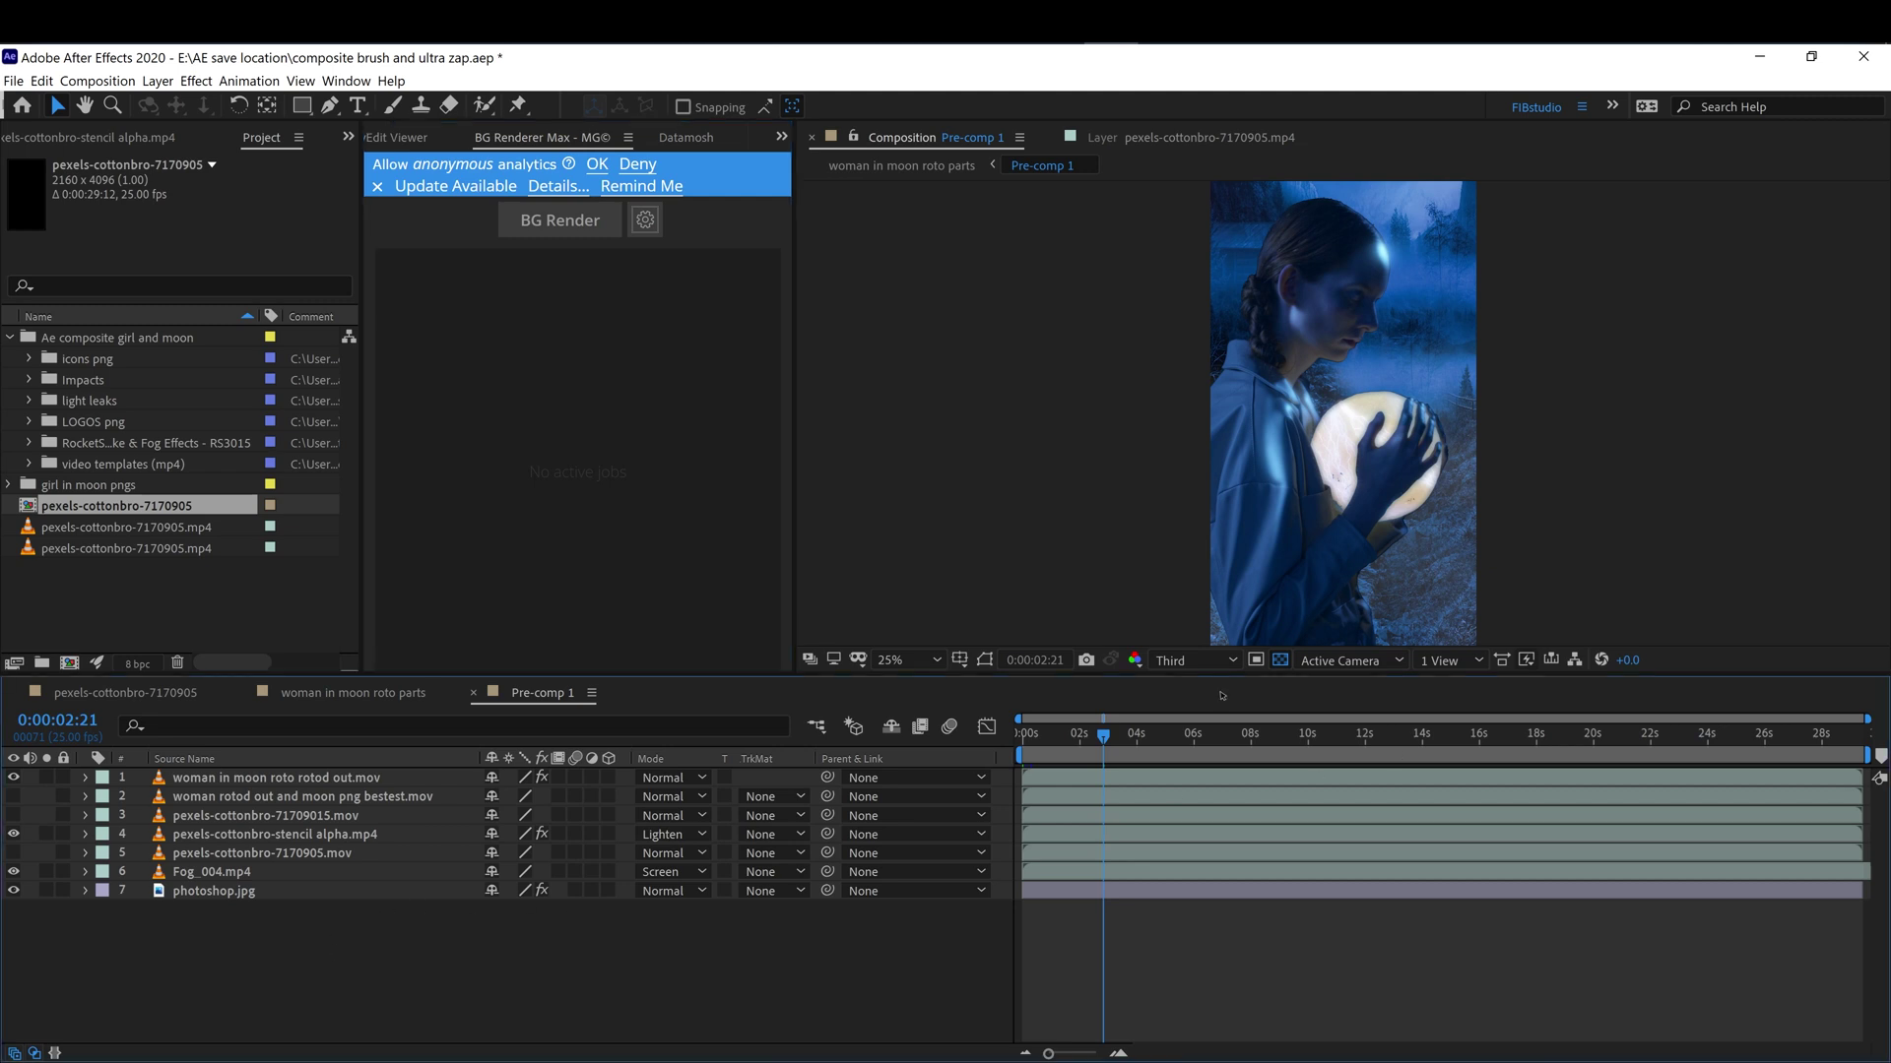
{"action": "left_click_drag", "start_coordinate": [1096, 740], "coordinate": [1480, 737]}
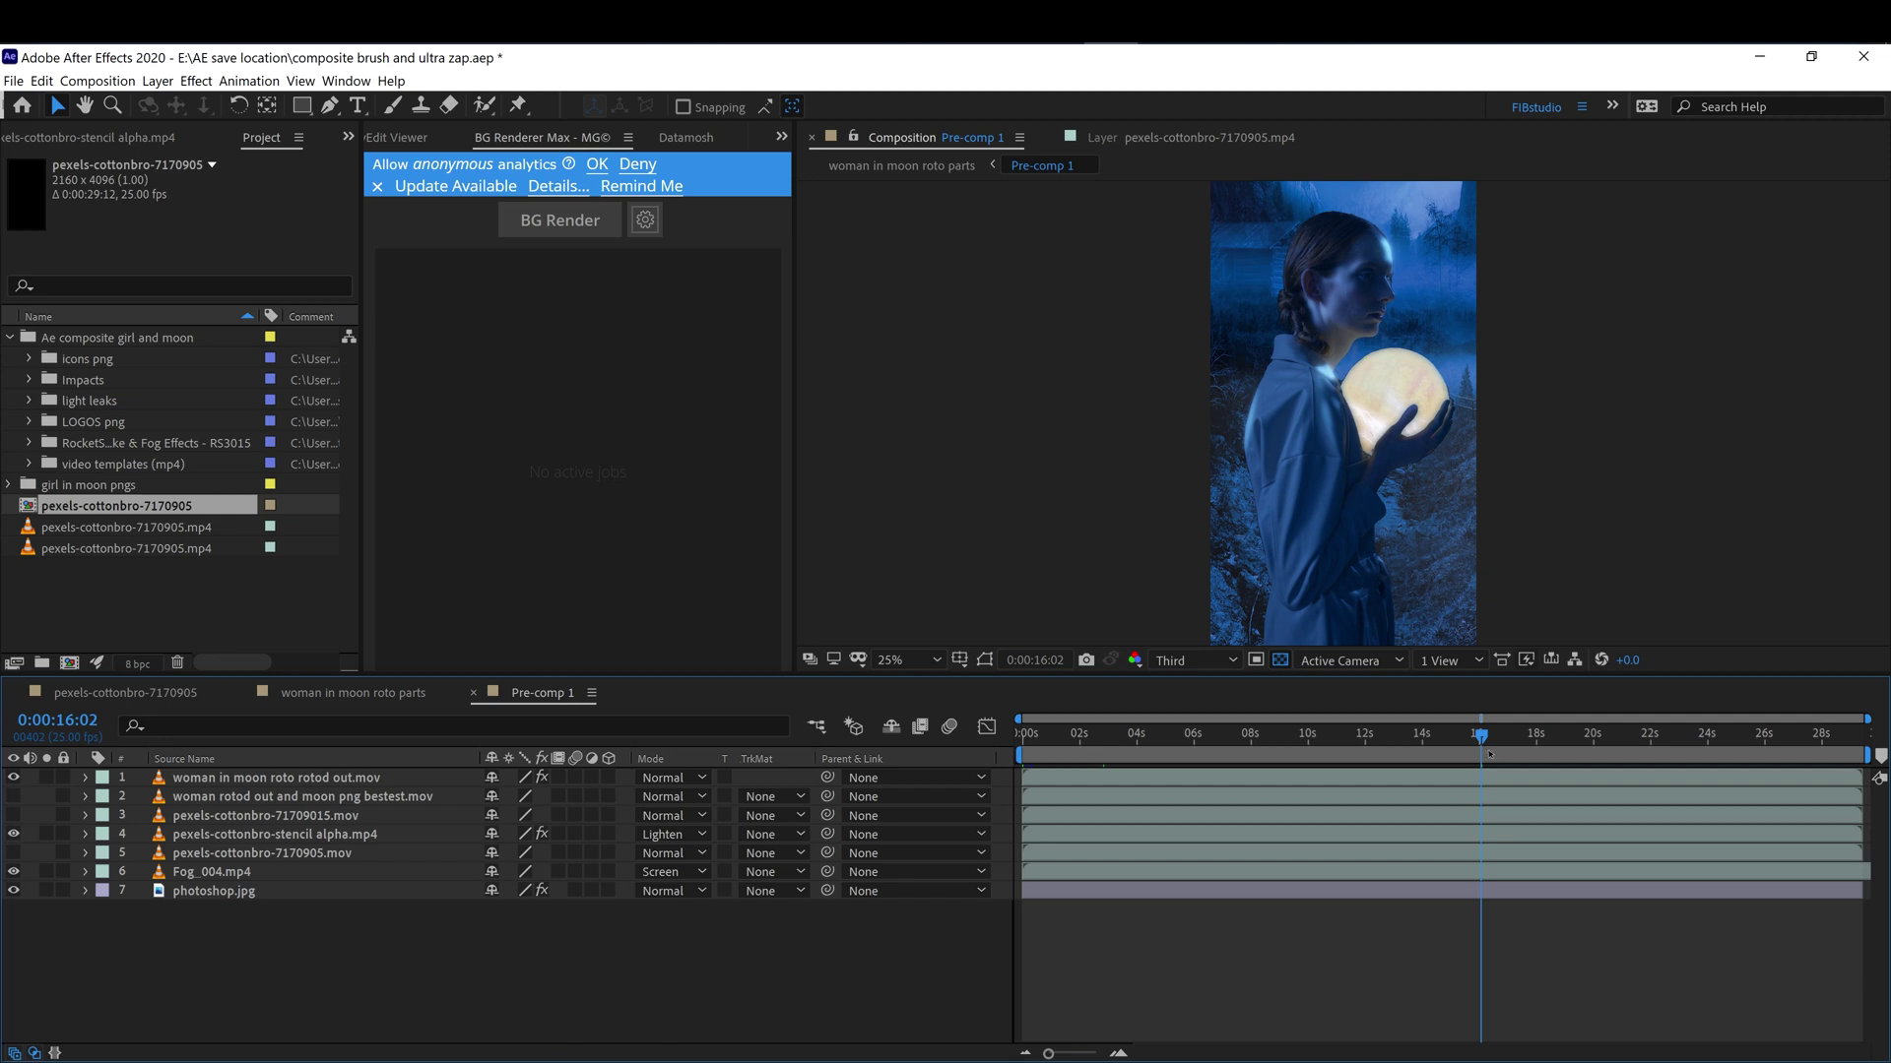
Move Pre-comp 1's playhead back to 0:00:00:00.
{"action": "left_click_drag", "start_coordinate": [1481, 739], "coordinate": [1015, 756]}
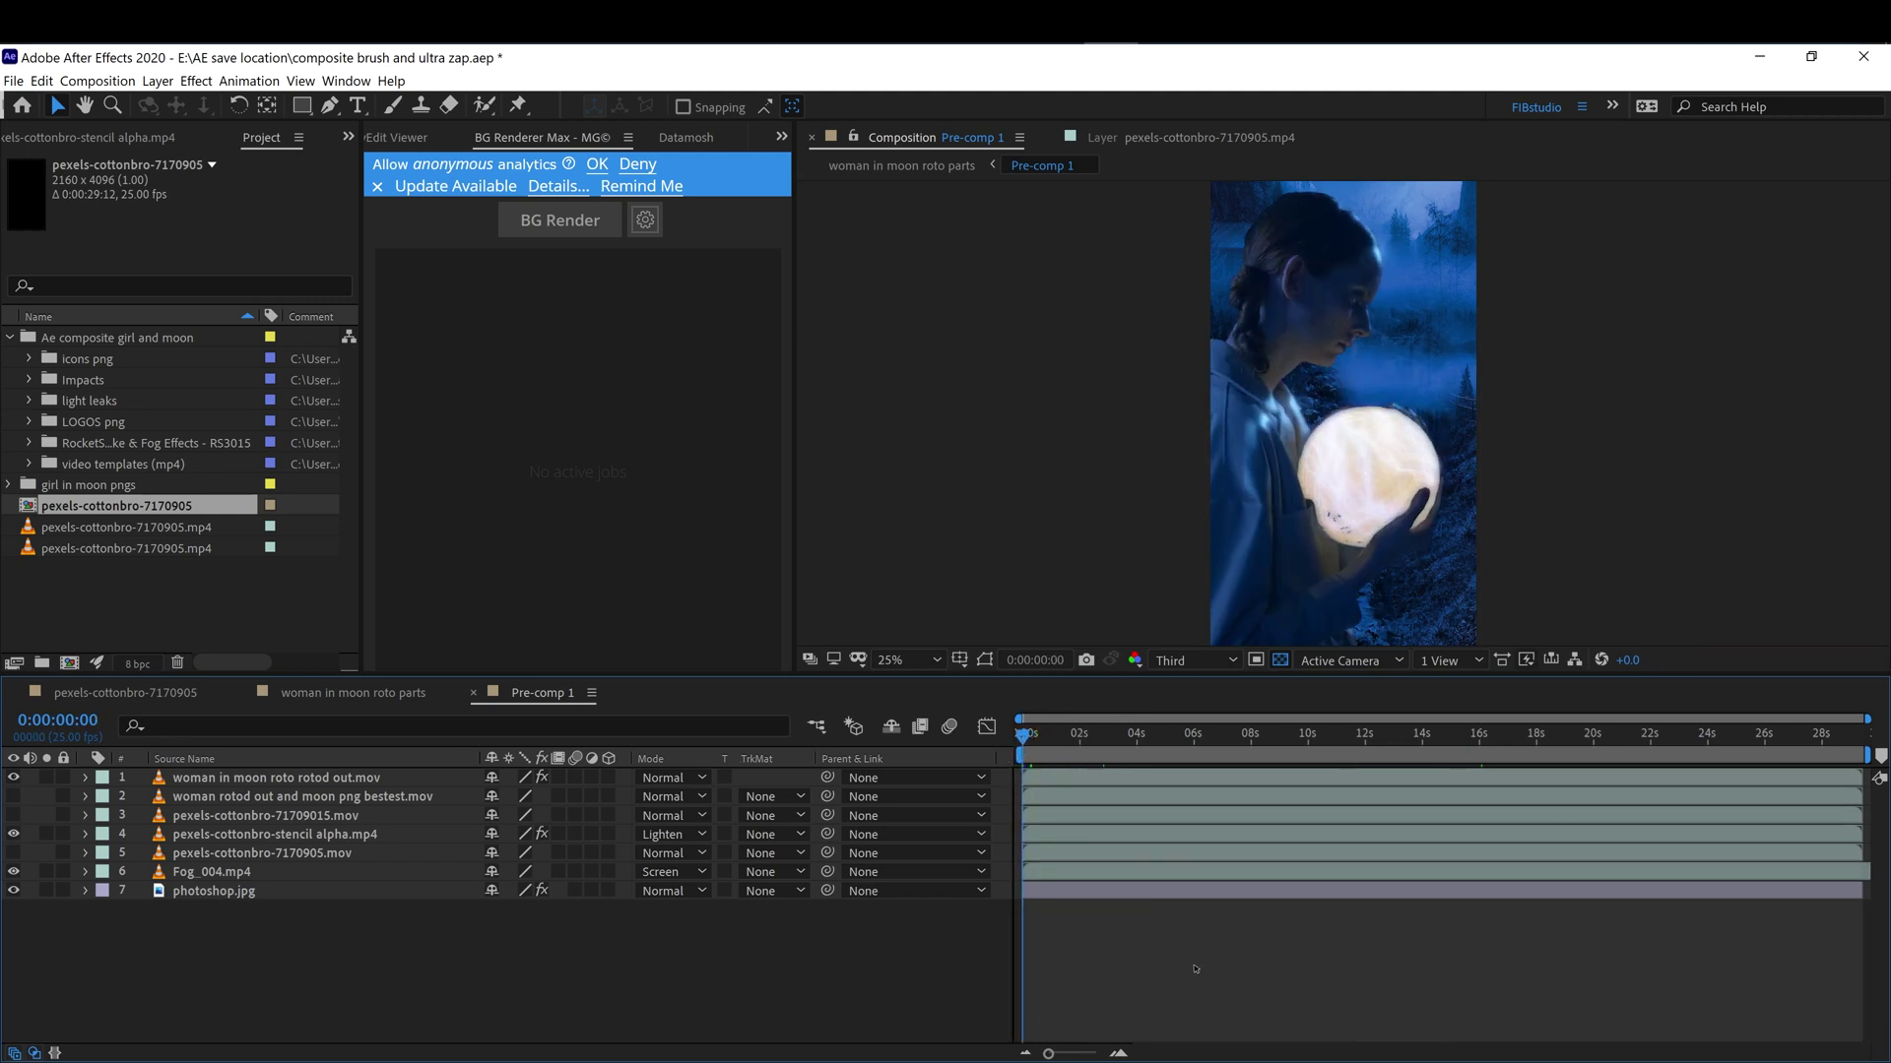